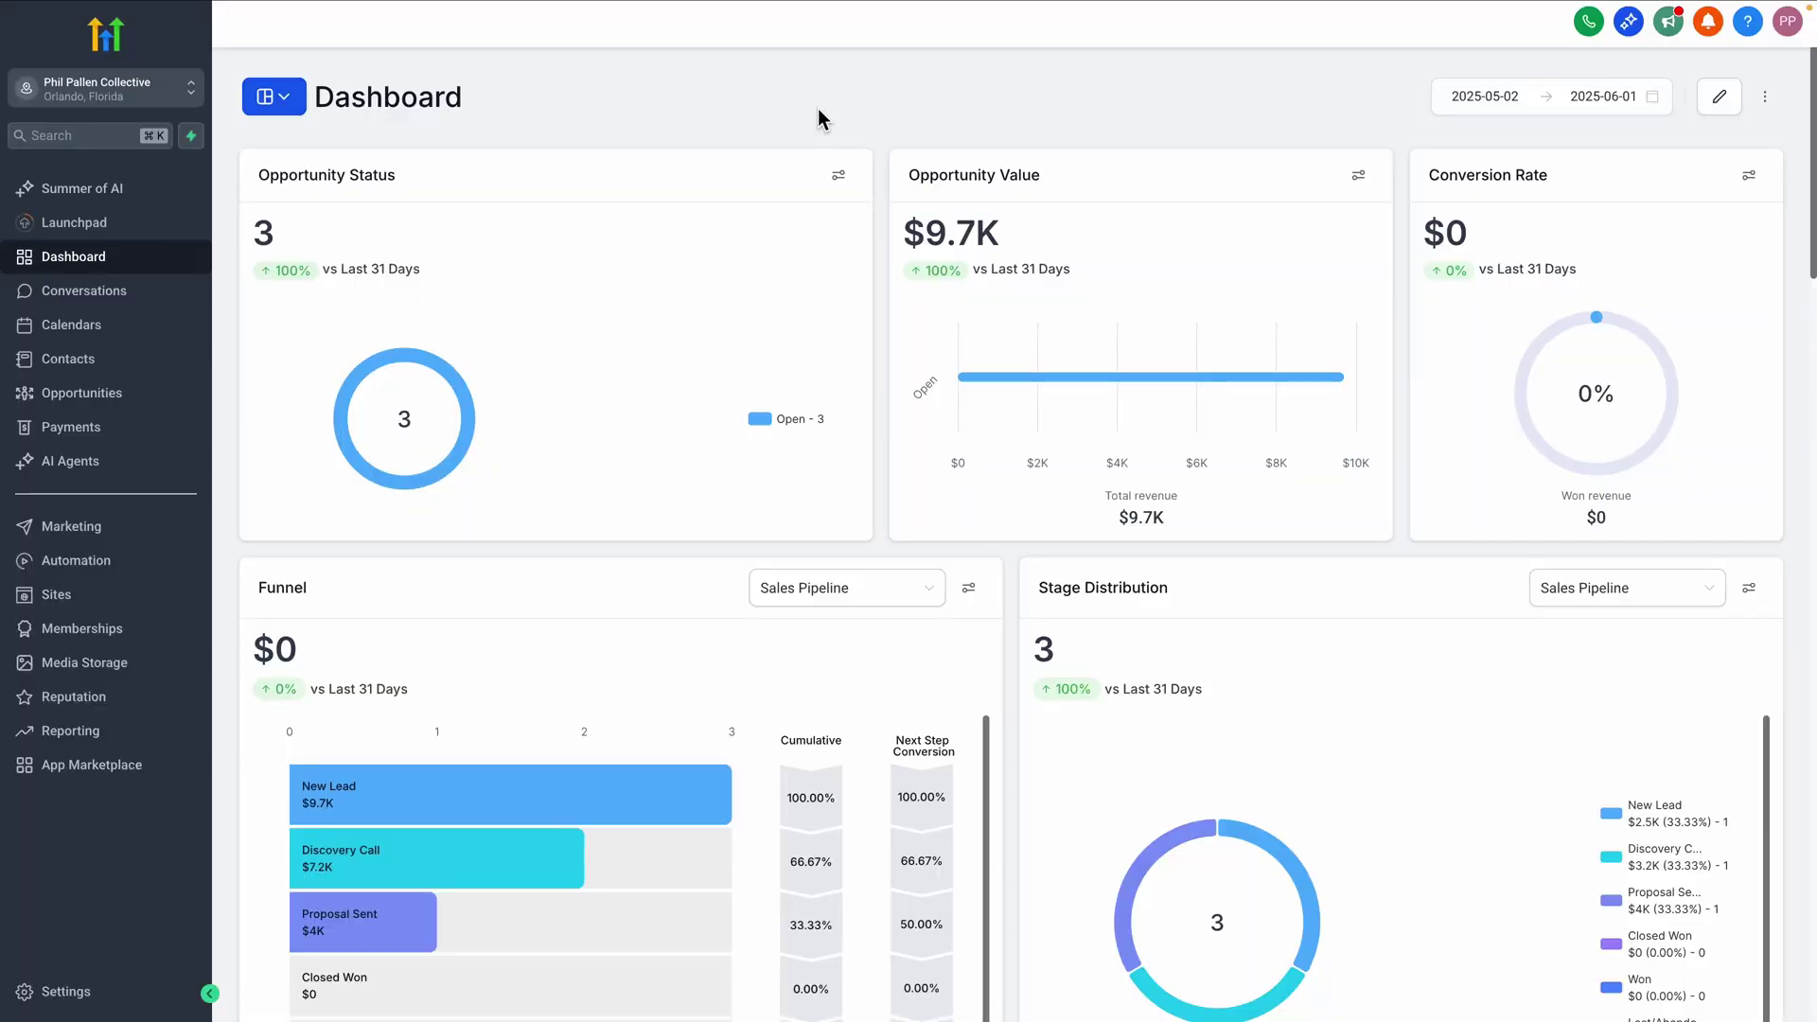
pyautogui.scroll(-3, 867, 128)
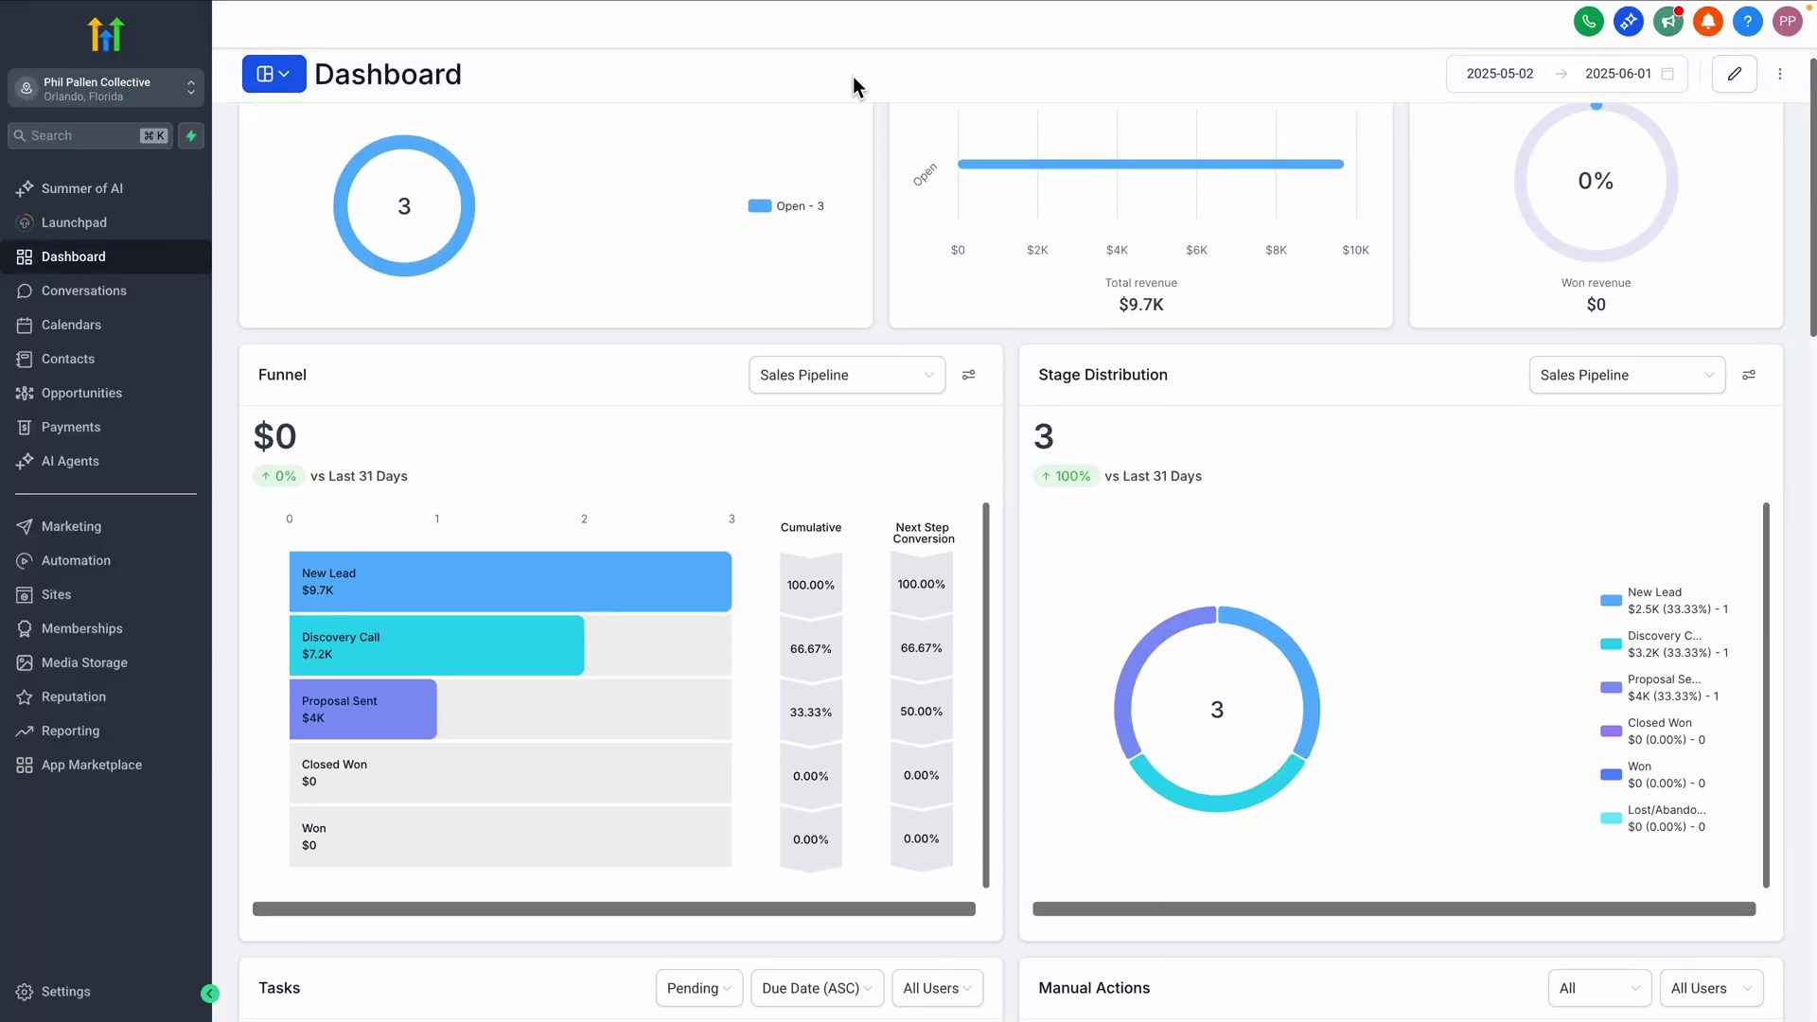
pyautogui.scroll(3, 1357, 355)
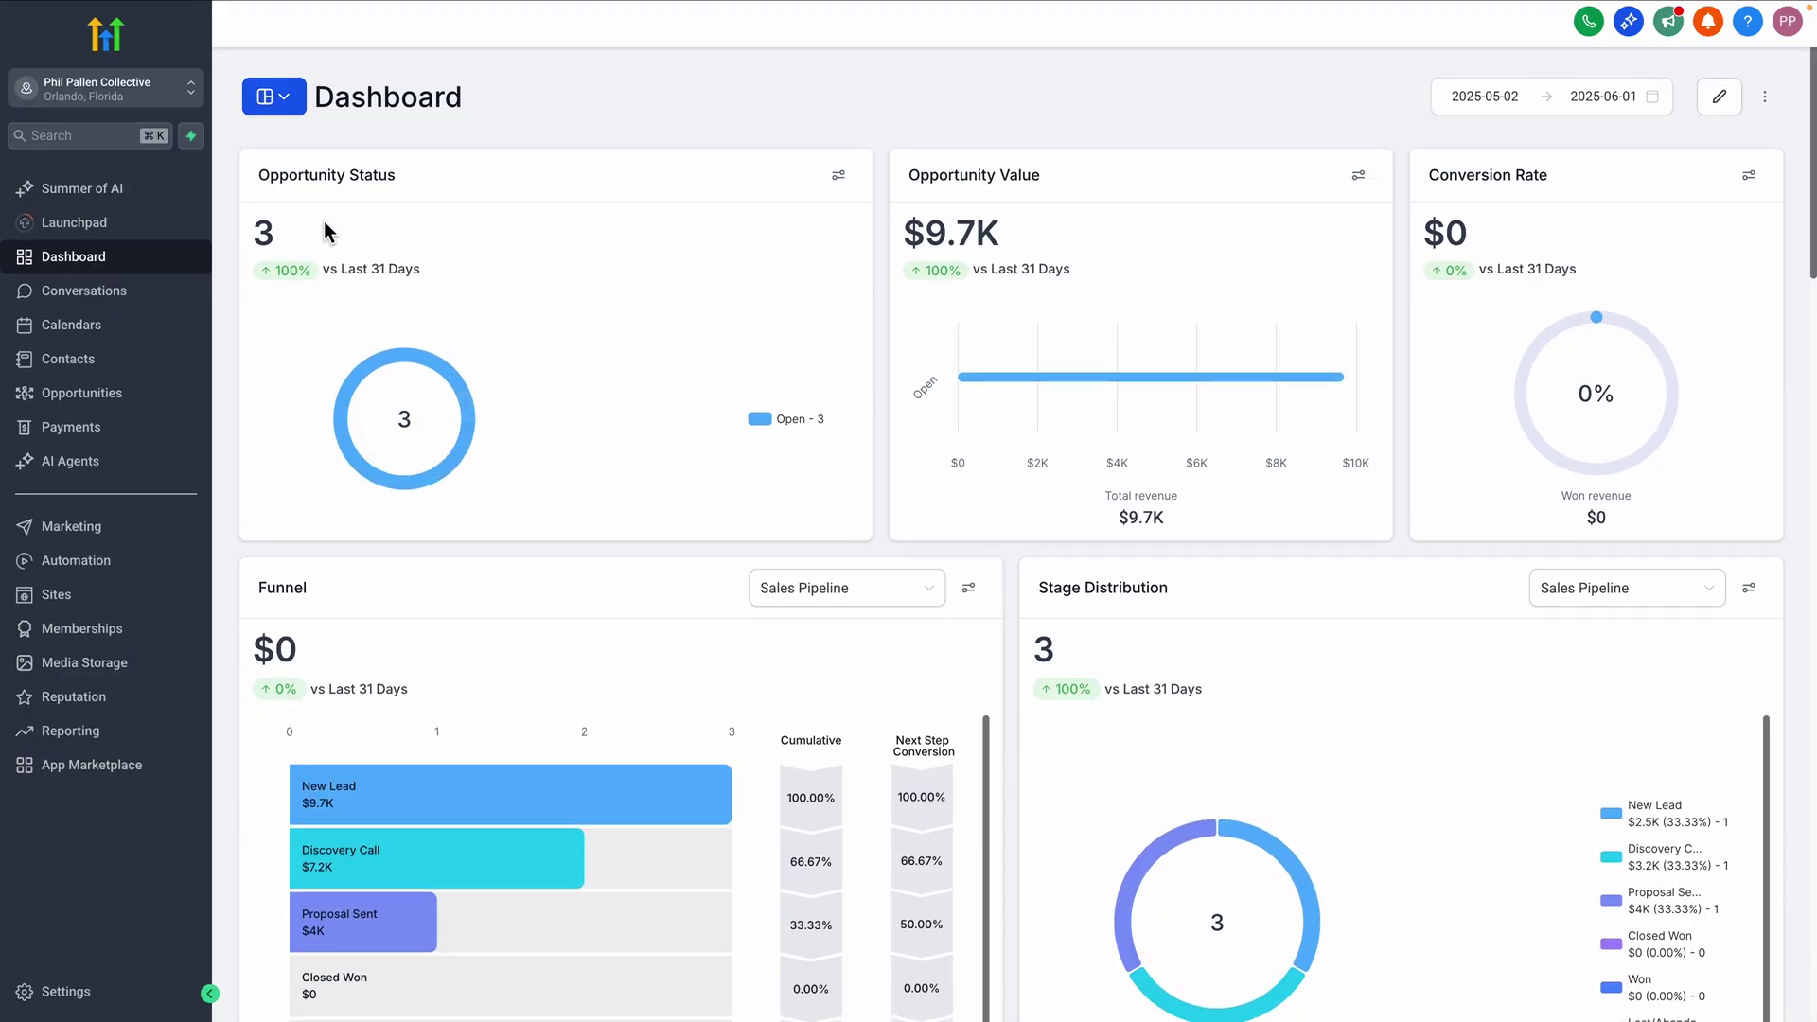
pyautogui.scroll(-2, 1136, 483)
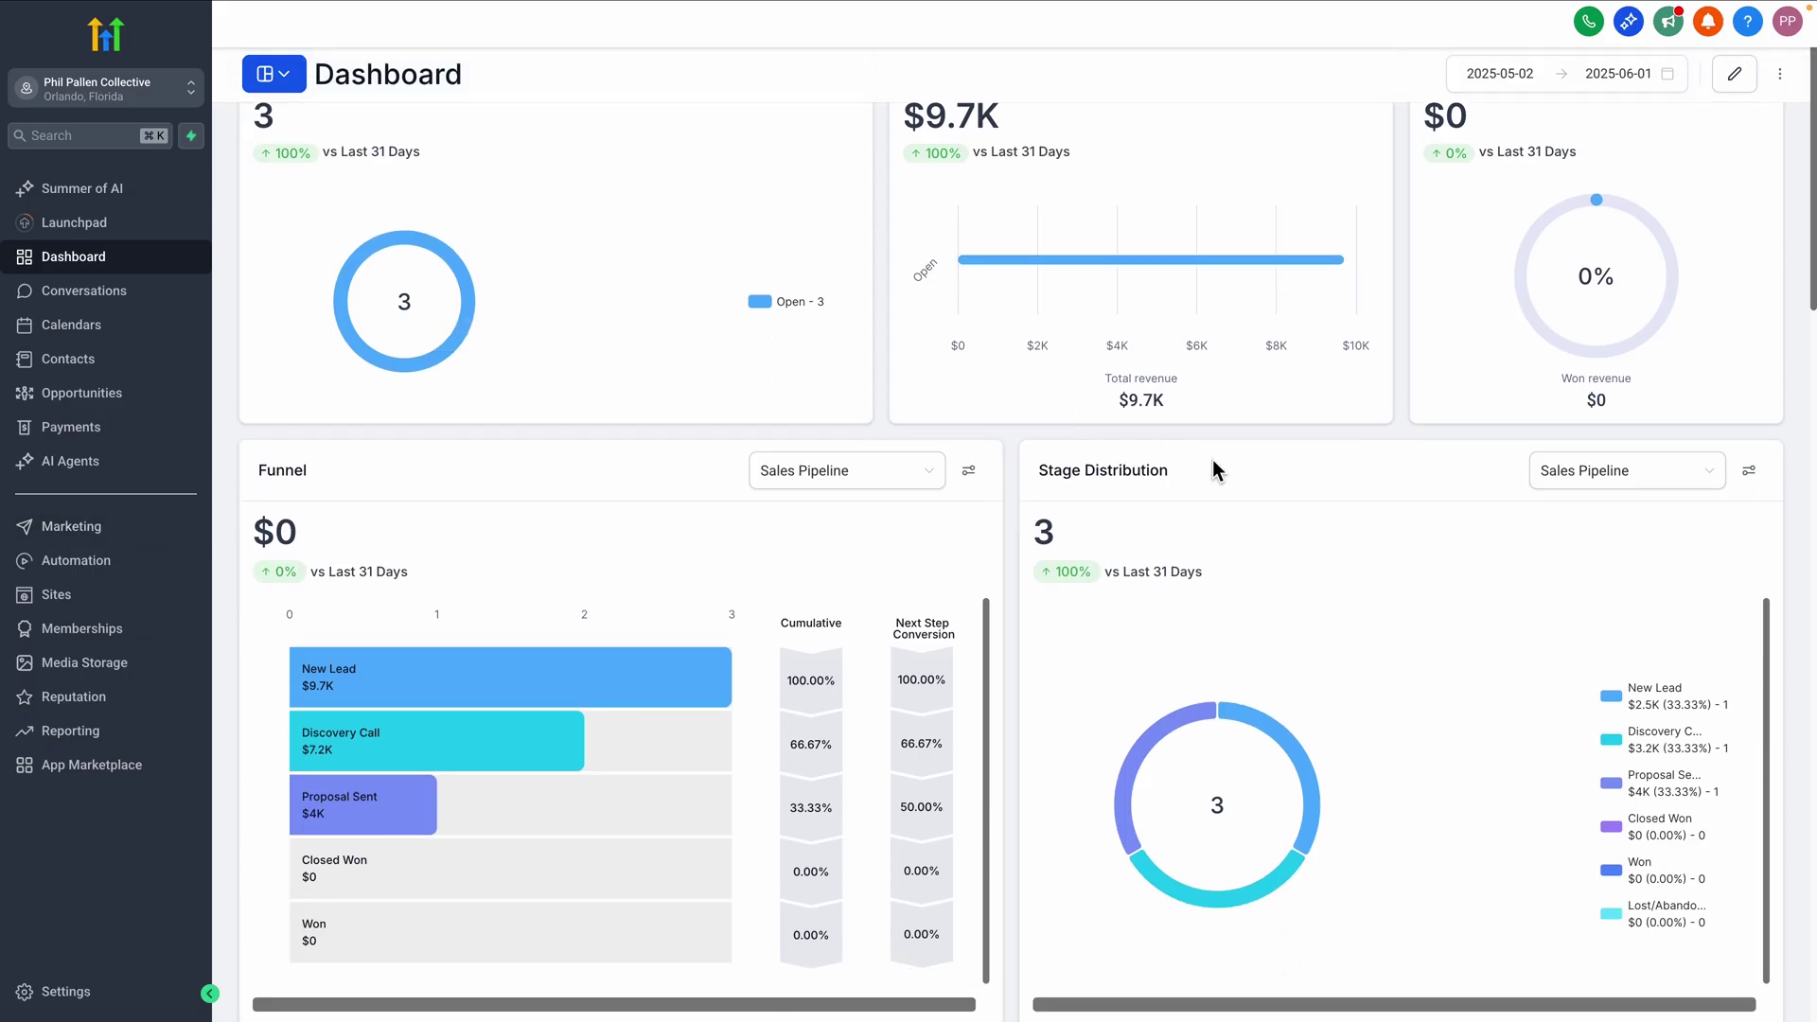
pyautogui.scroll(-3, 1348, 421)
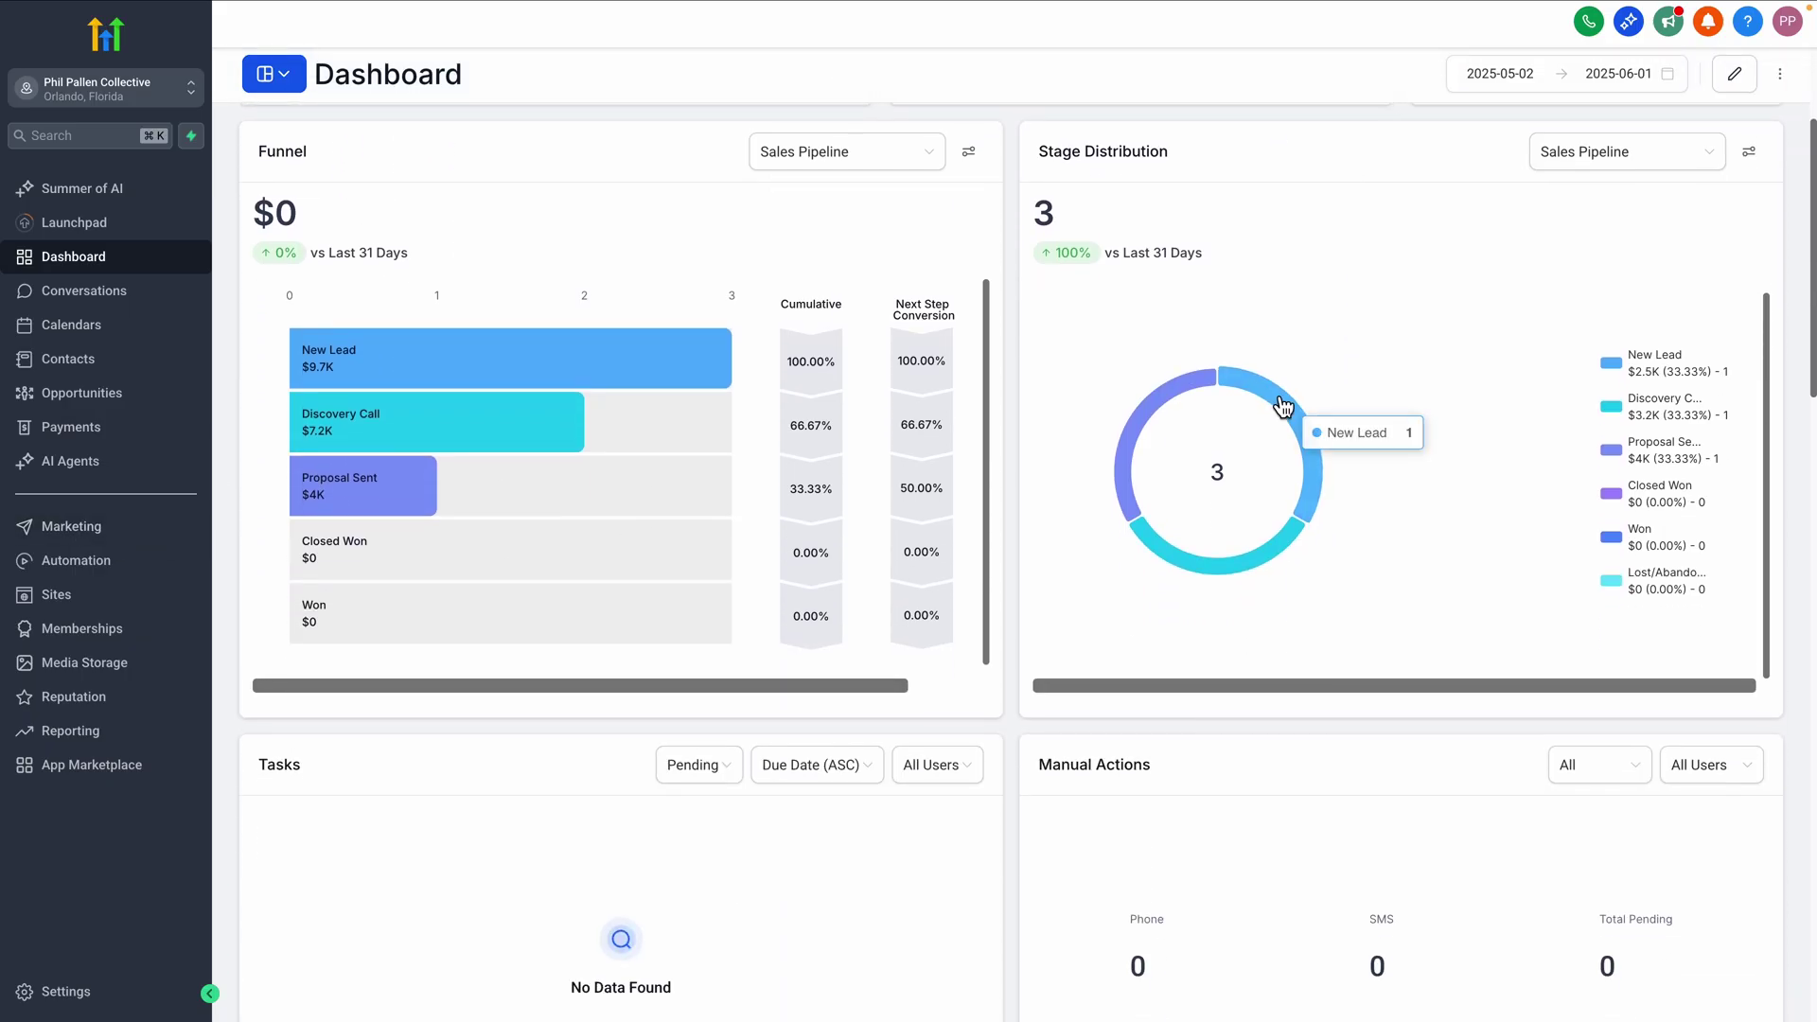
pyautogui.scroll(5, 749, 470)
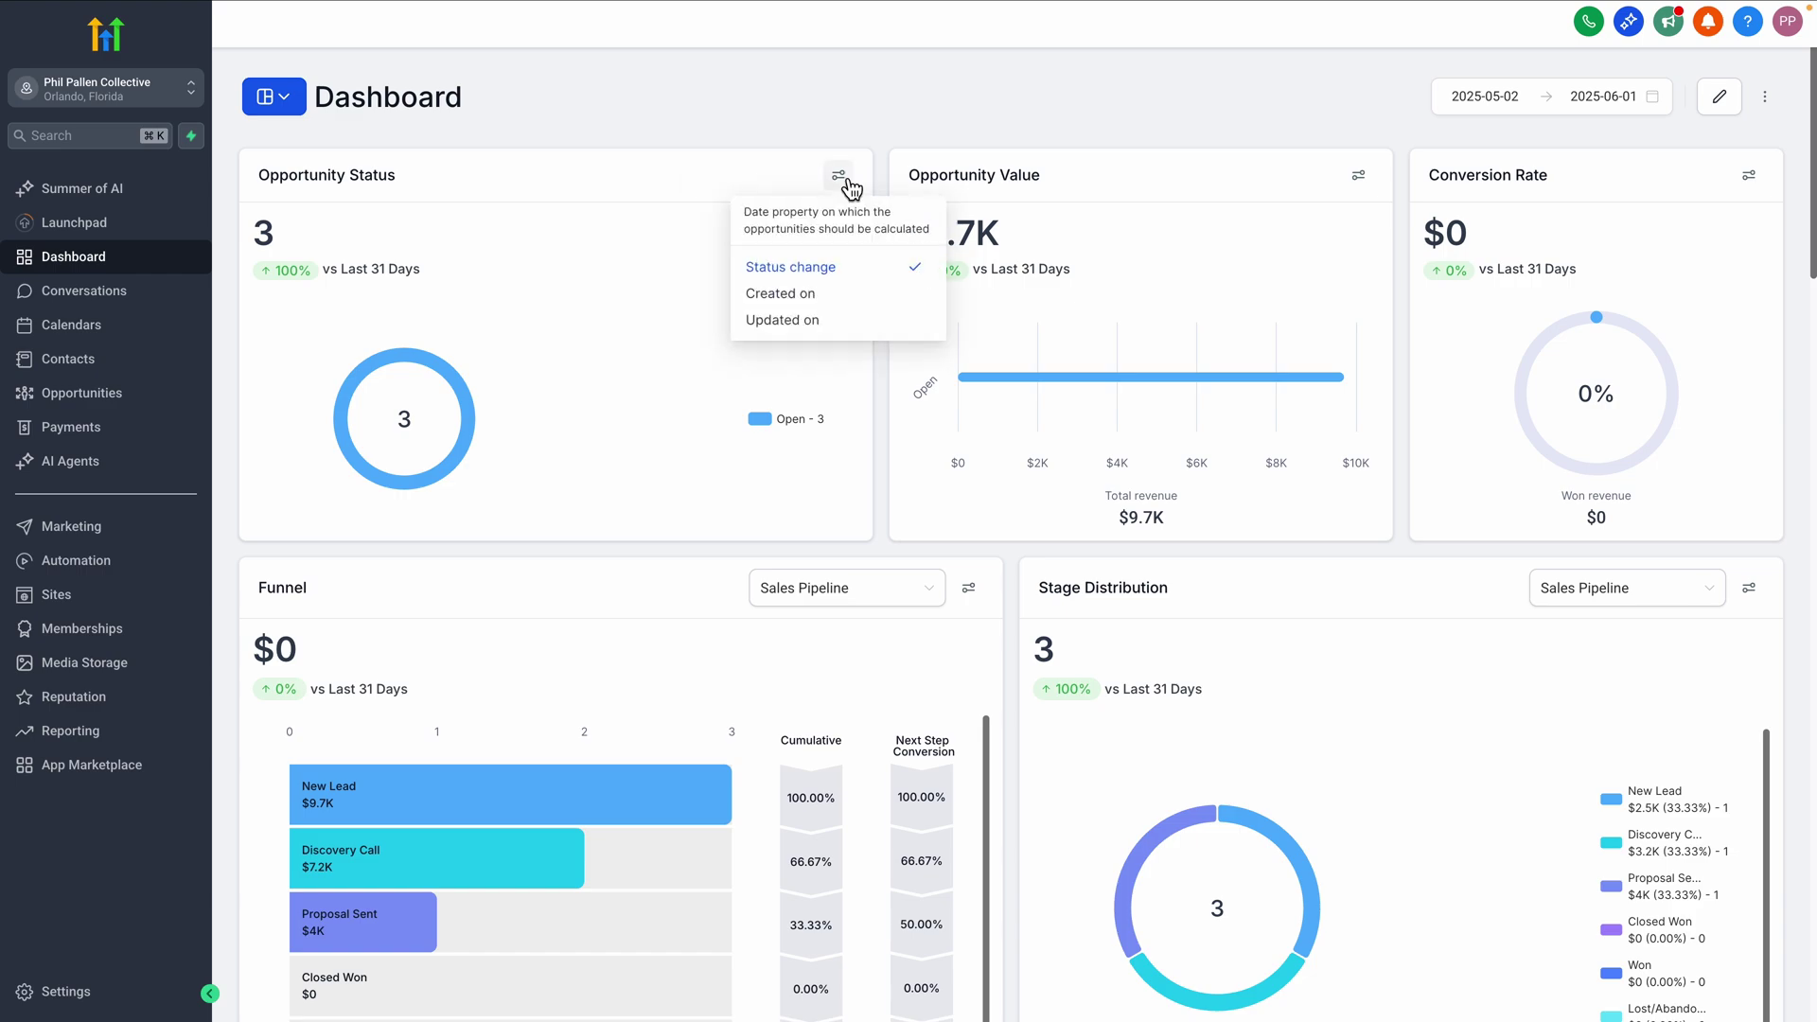
pyautogui.scroll(-2, 1413, 227)
pyautogui.scroll(-1, 1412, 228)
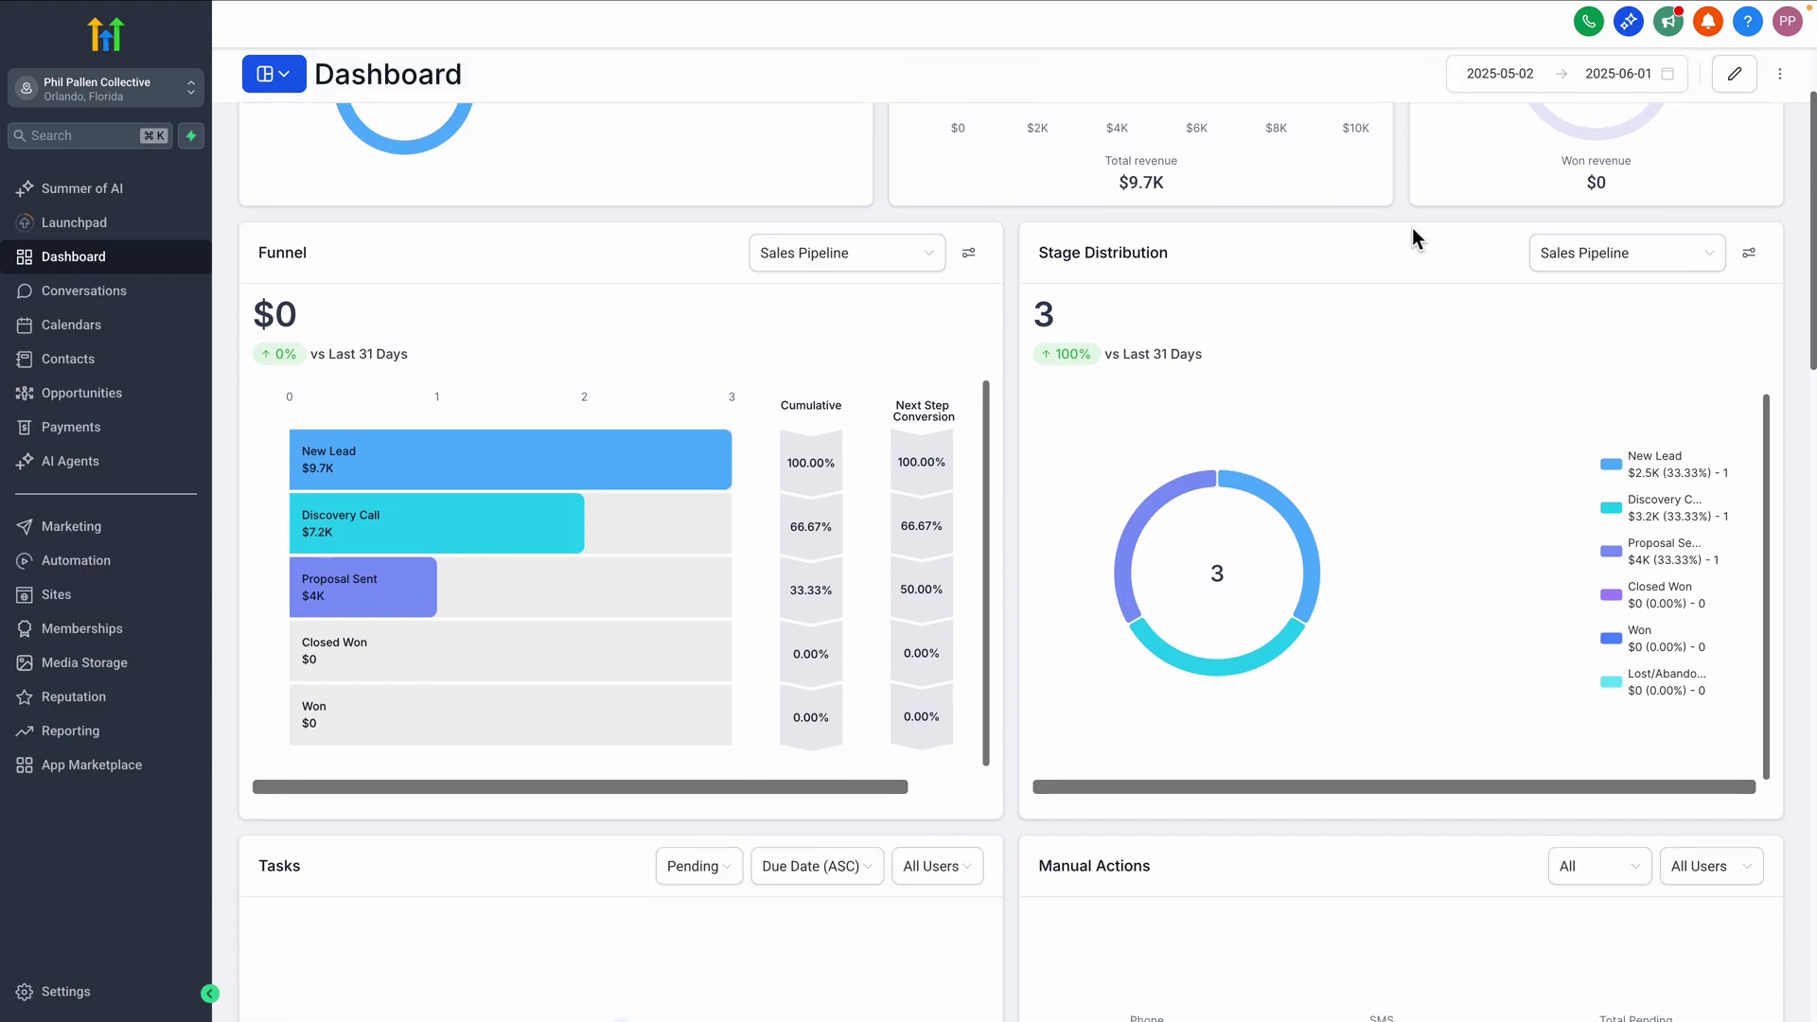
pyautogui.scroll(-1, 1425, 238)
pyautogui.scroll(-2, 1423, 236)
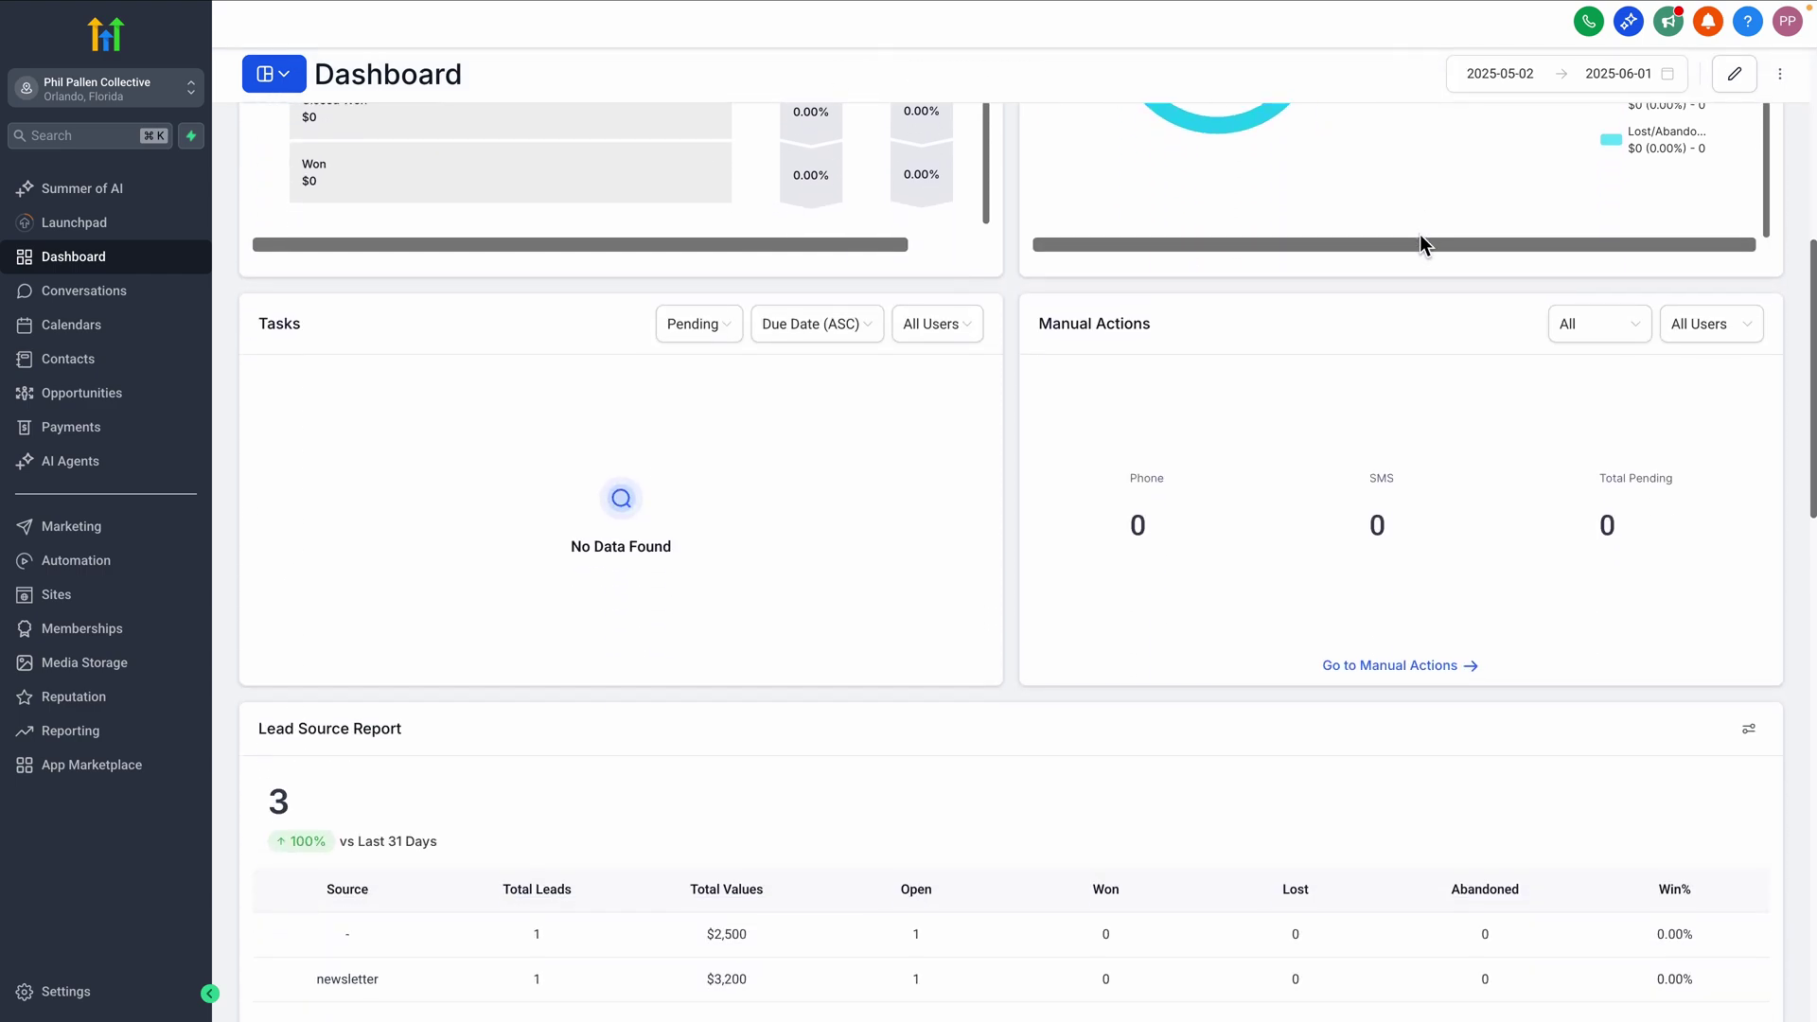
pyautogui.scroll(-3, 1421, 233)
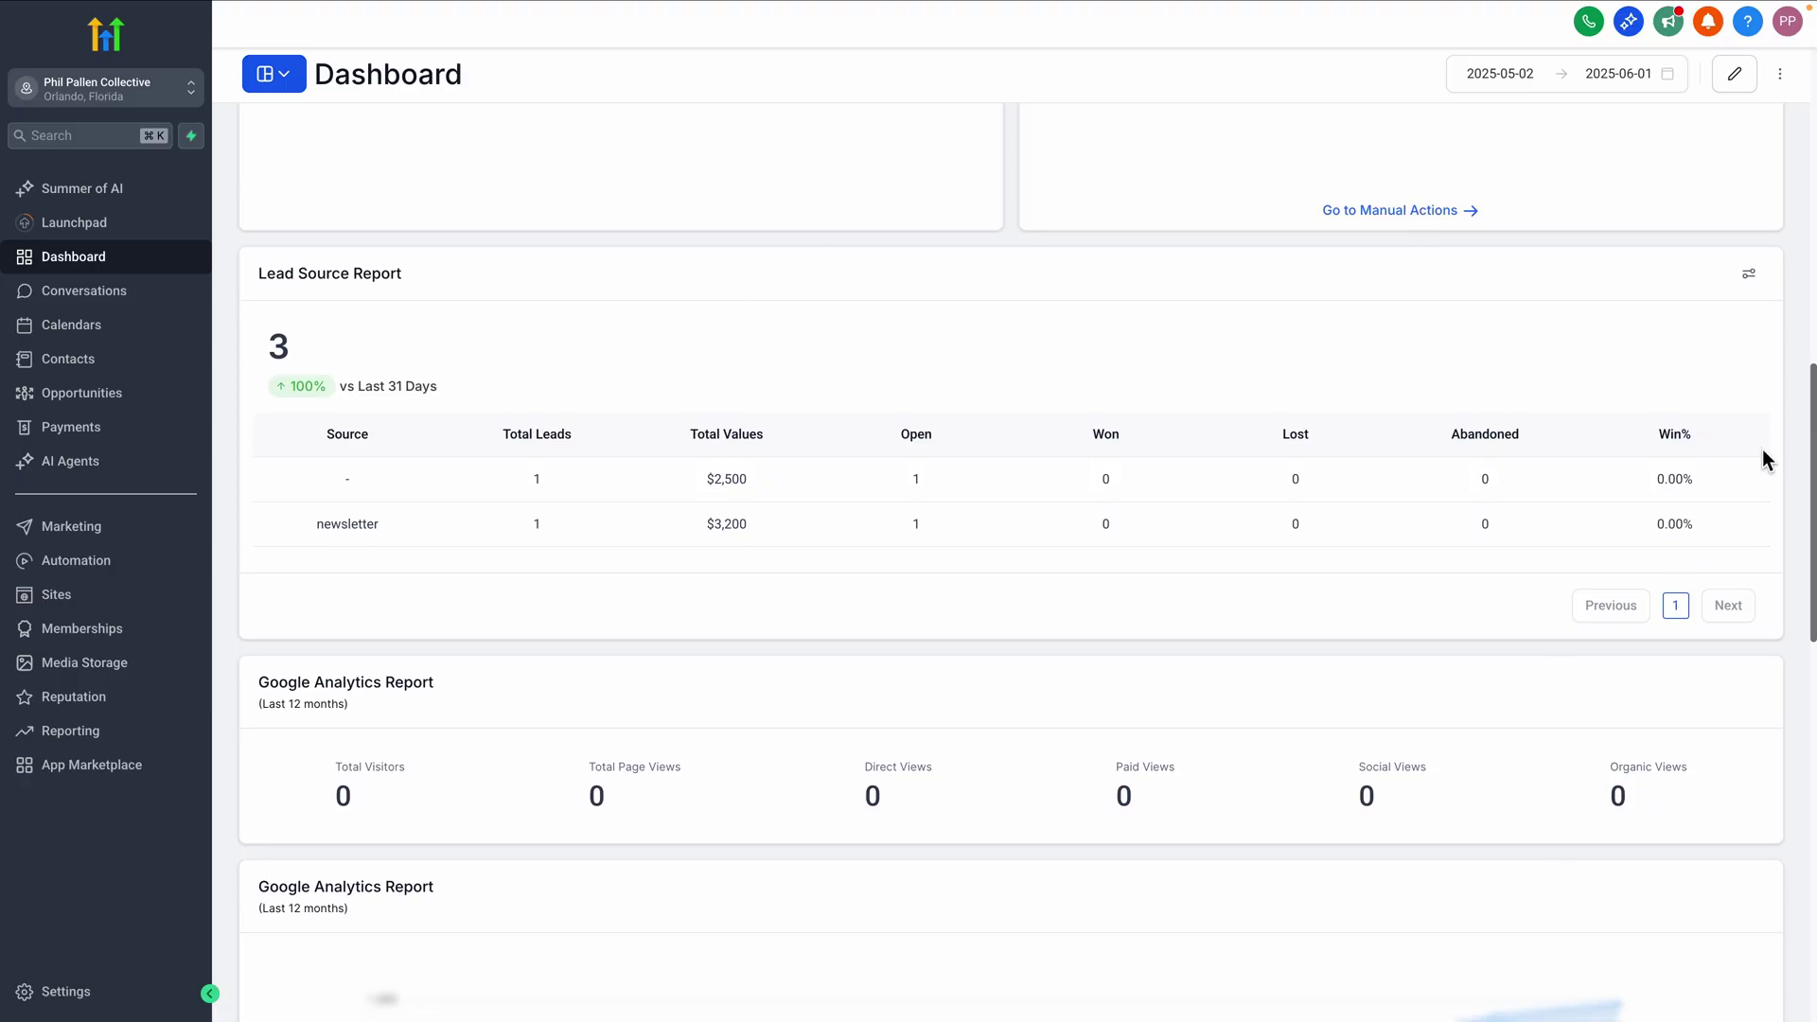
pyautogui.scroll(-1, 1718, 472)
pyautogui.scroll(-1, 891, 757)
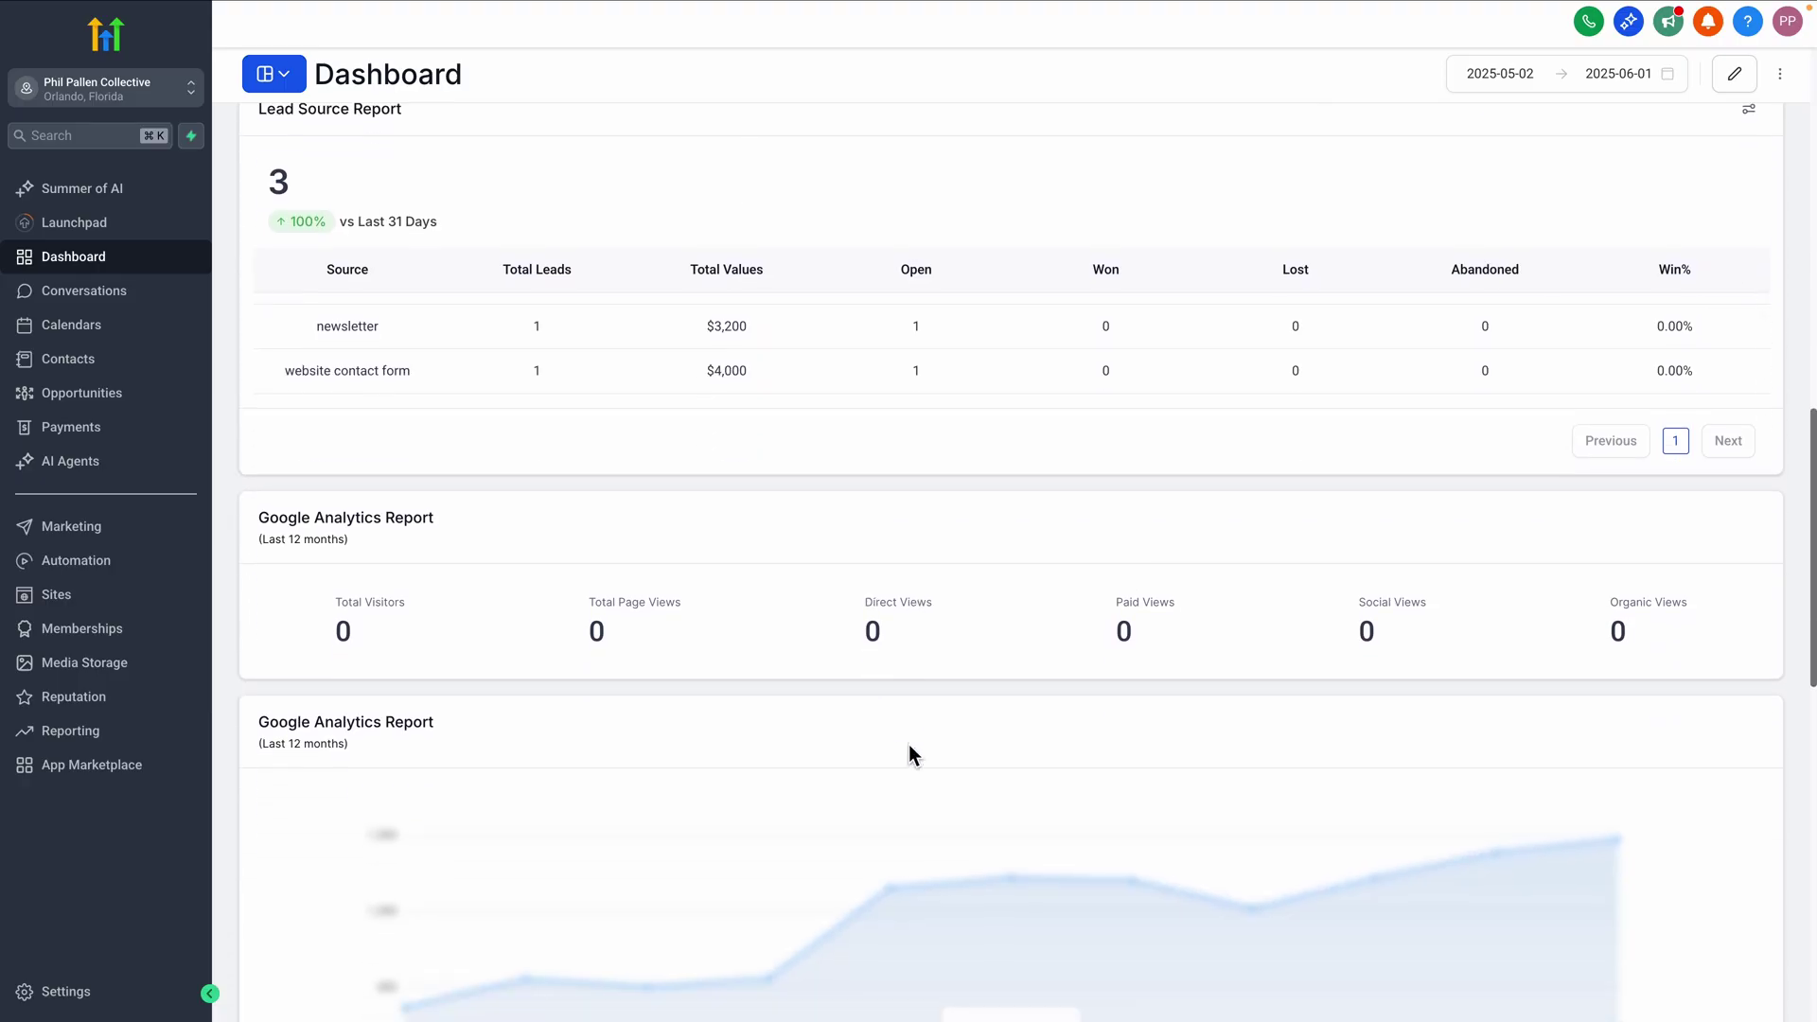
pyautogui.scroll(-1, 909, 754)
pyautogui.scroll(-2, 969, 734)
pyautogui.scroll(-1, 969, 722)
pyautogui.scroll(2, 981, 724)
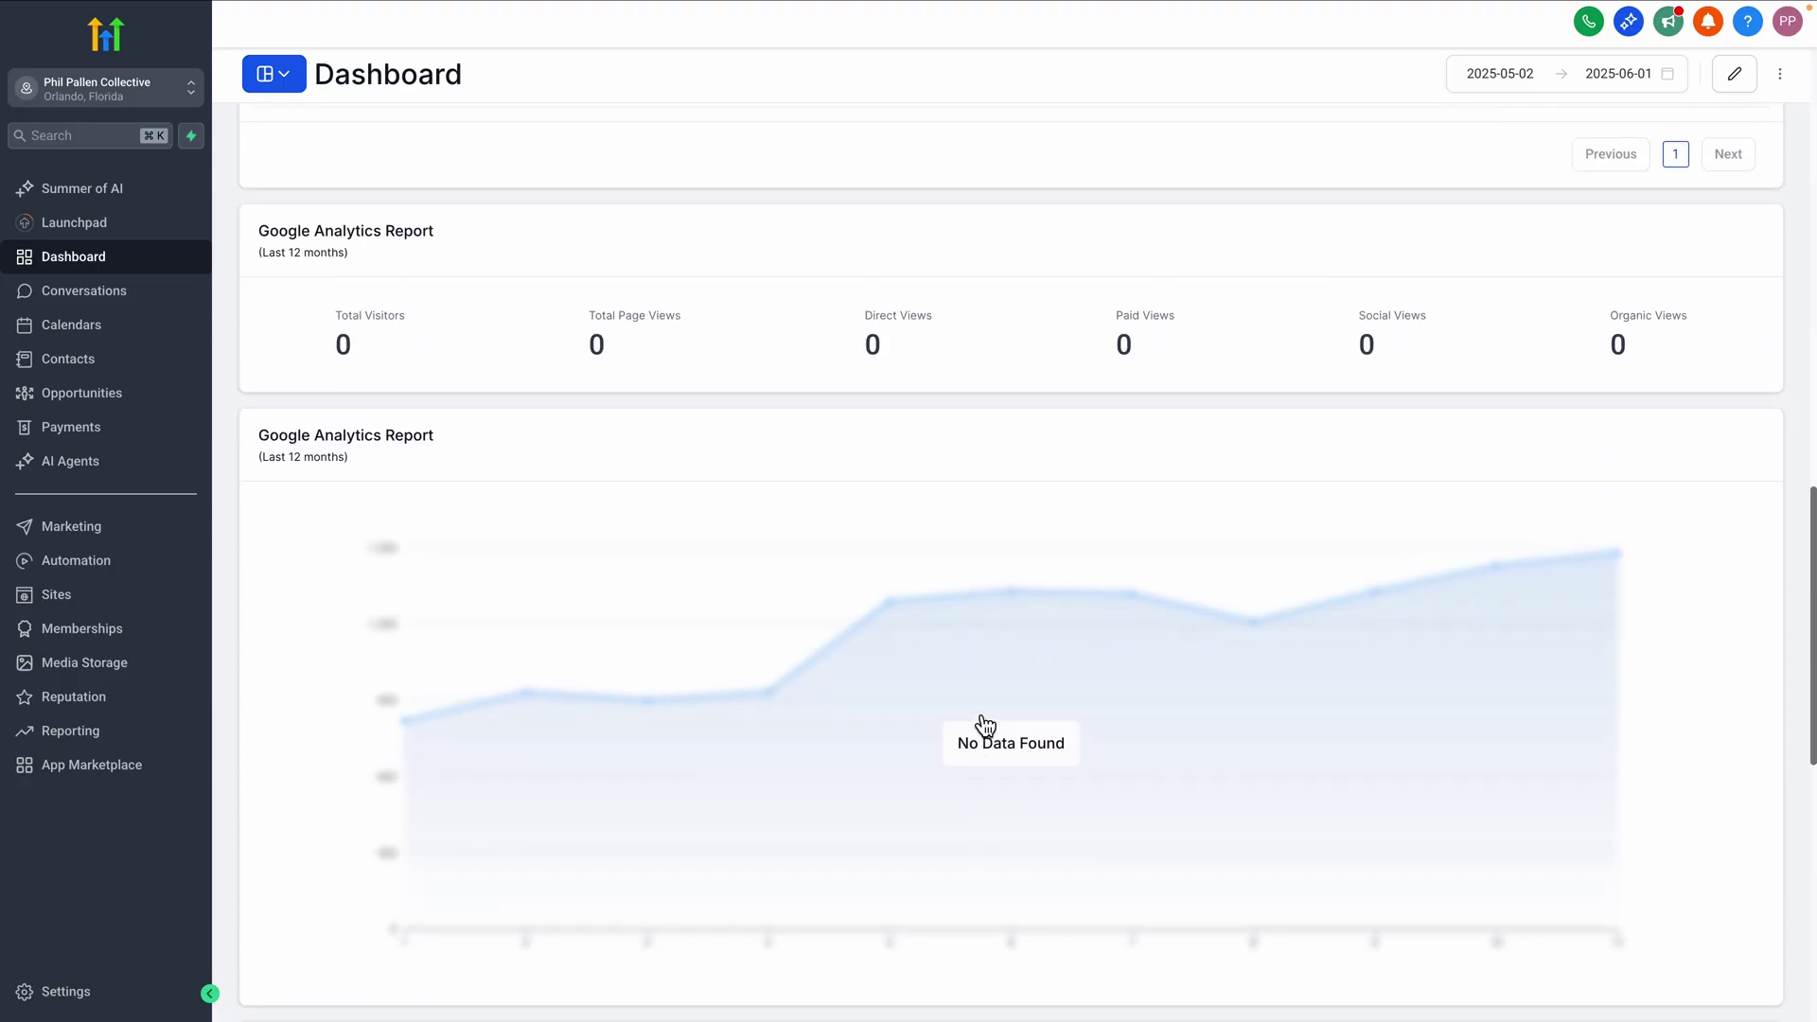
pyautogui.scroll(-5, 983, 721)
pyautogui.scroll(10, 980, 722)
pyautogui.scroll(2, 979, 711)
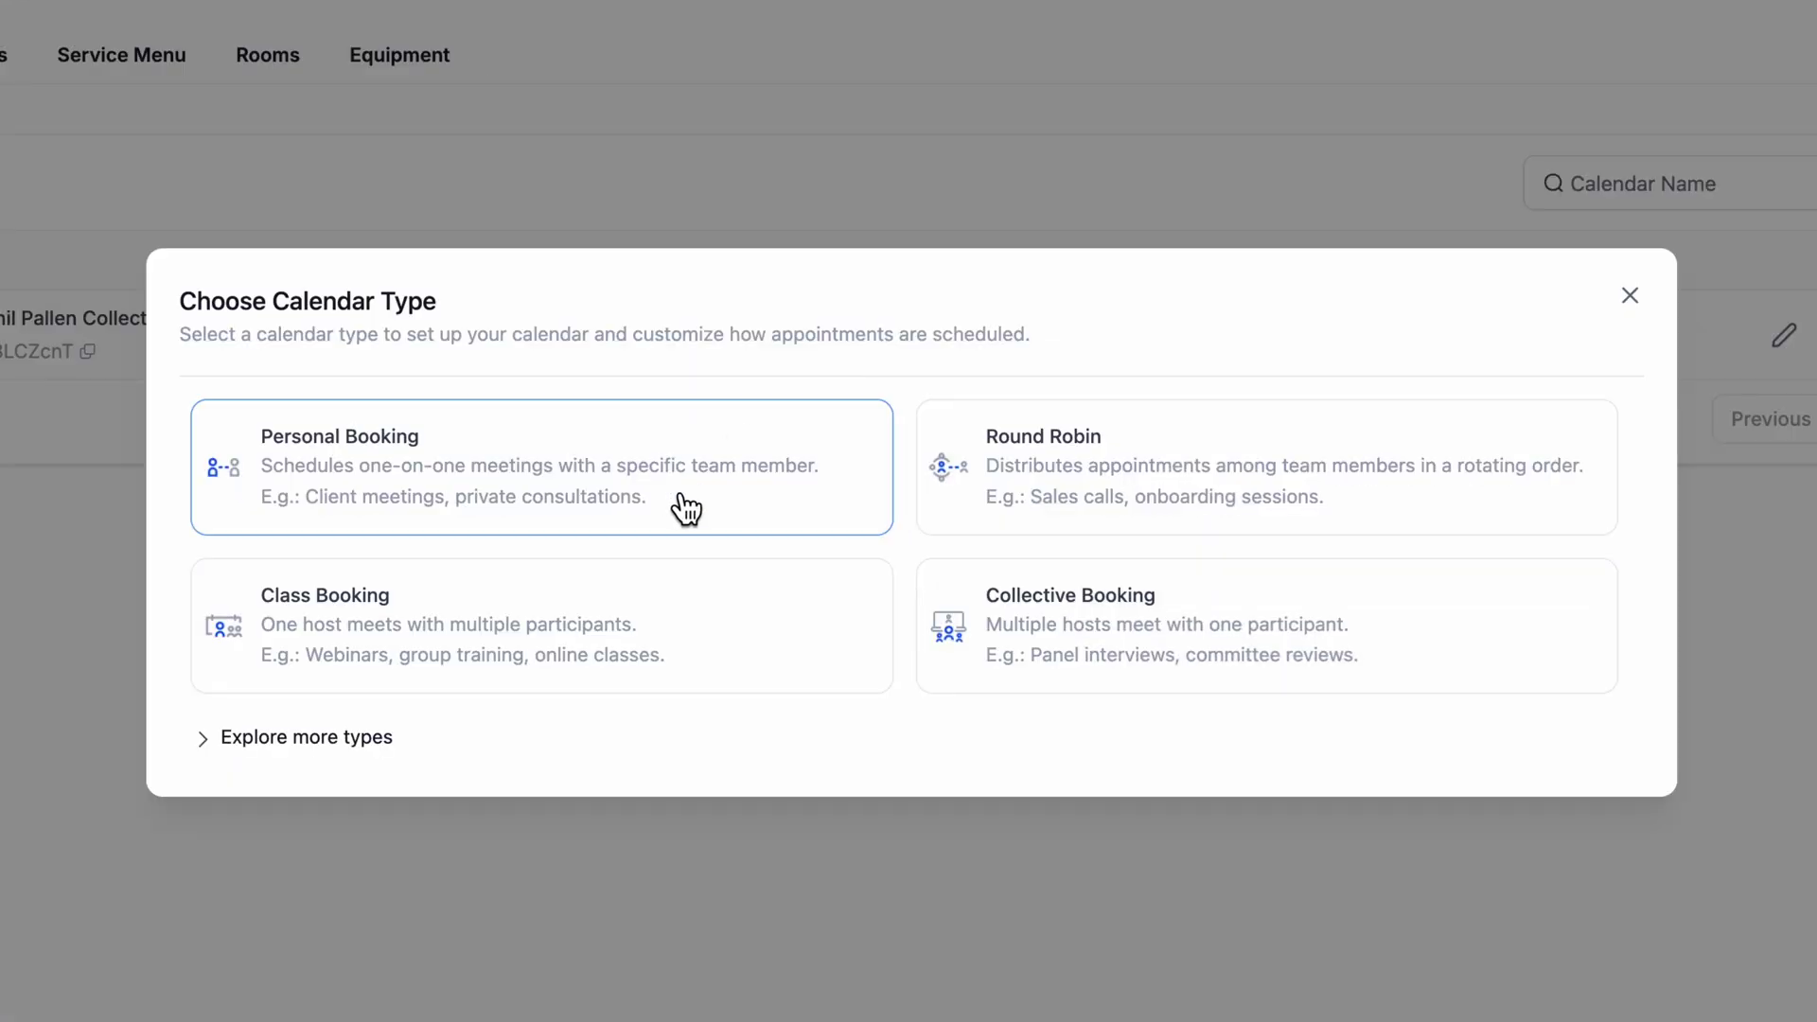
# Close the calendar type chooser, then review Discovery Call's availability and Forms & Payment settings
pyautogui.click(367, 737)
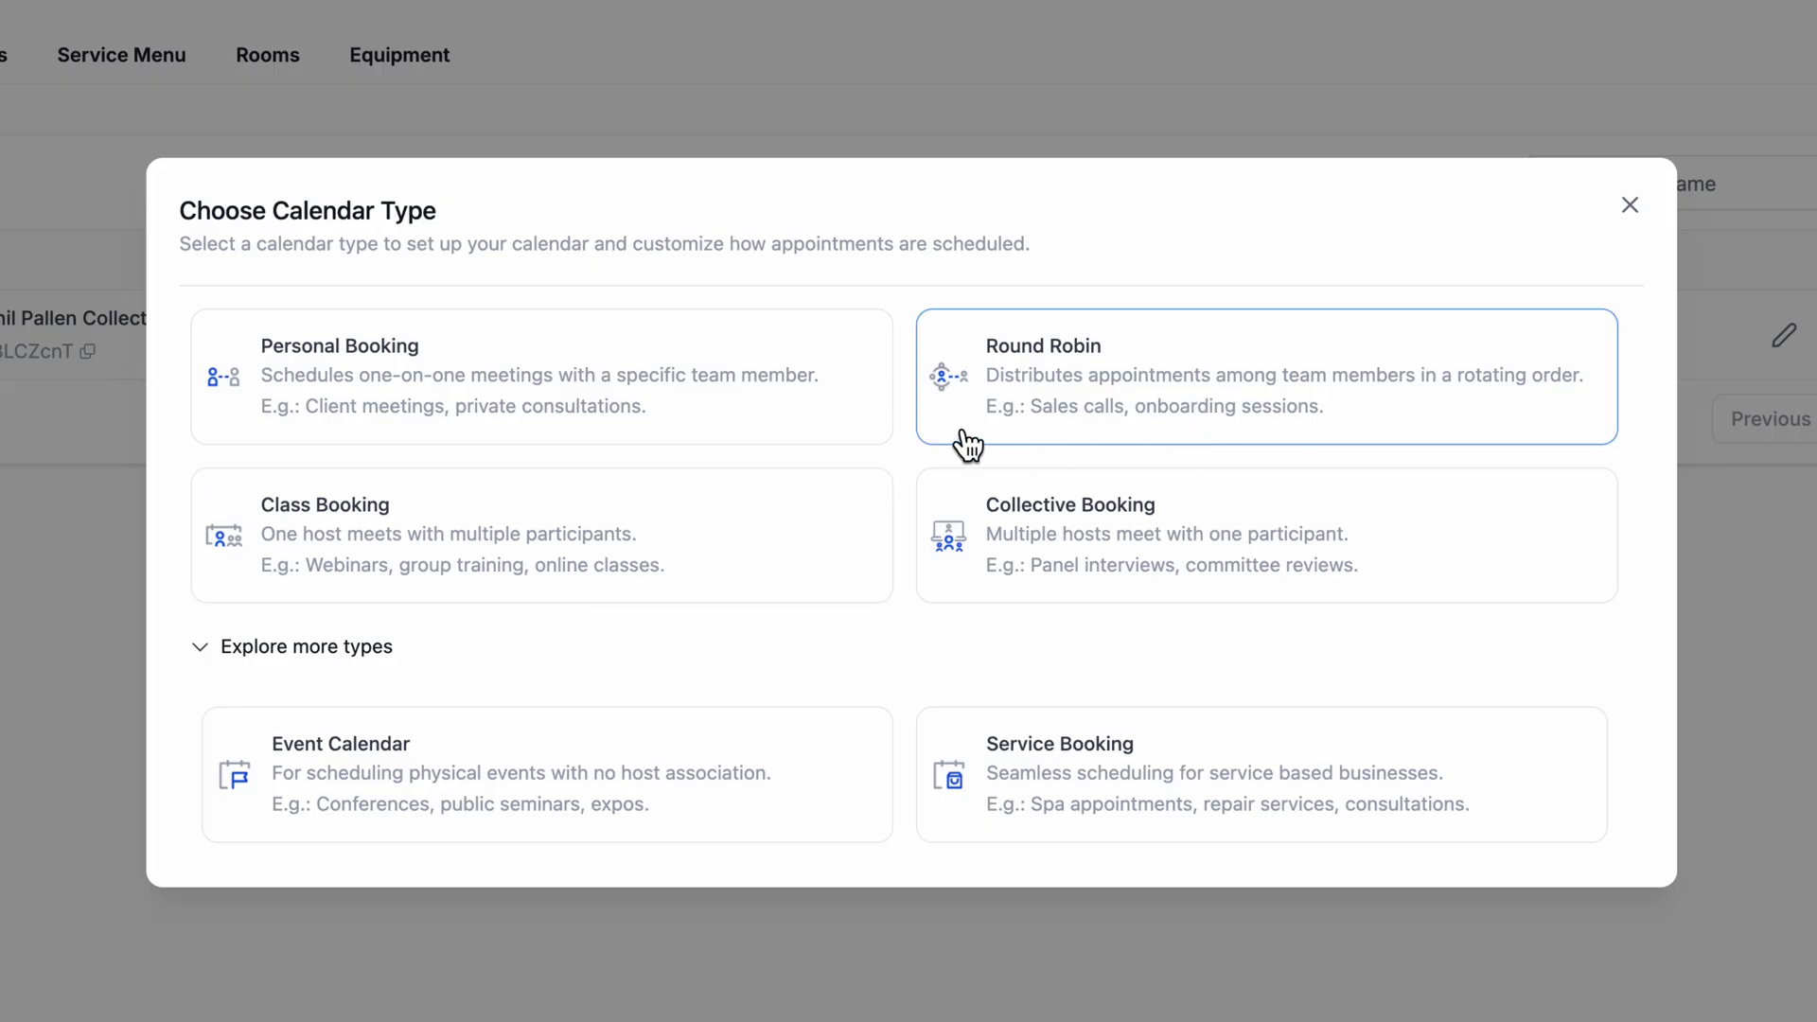
pyautogui.click(1630, 204)
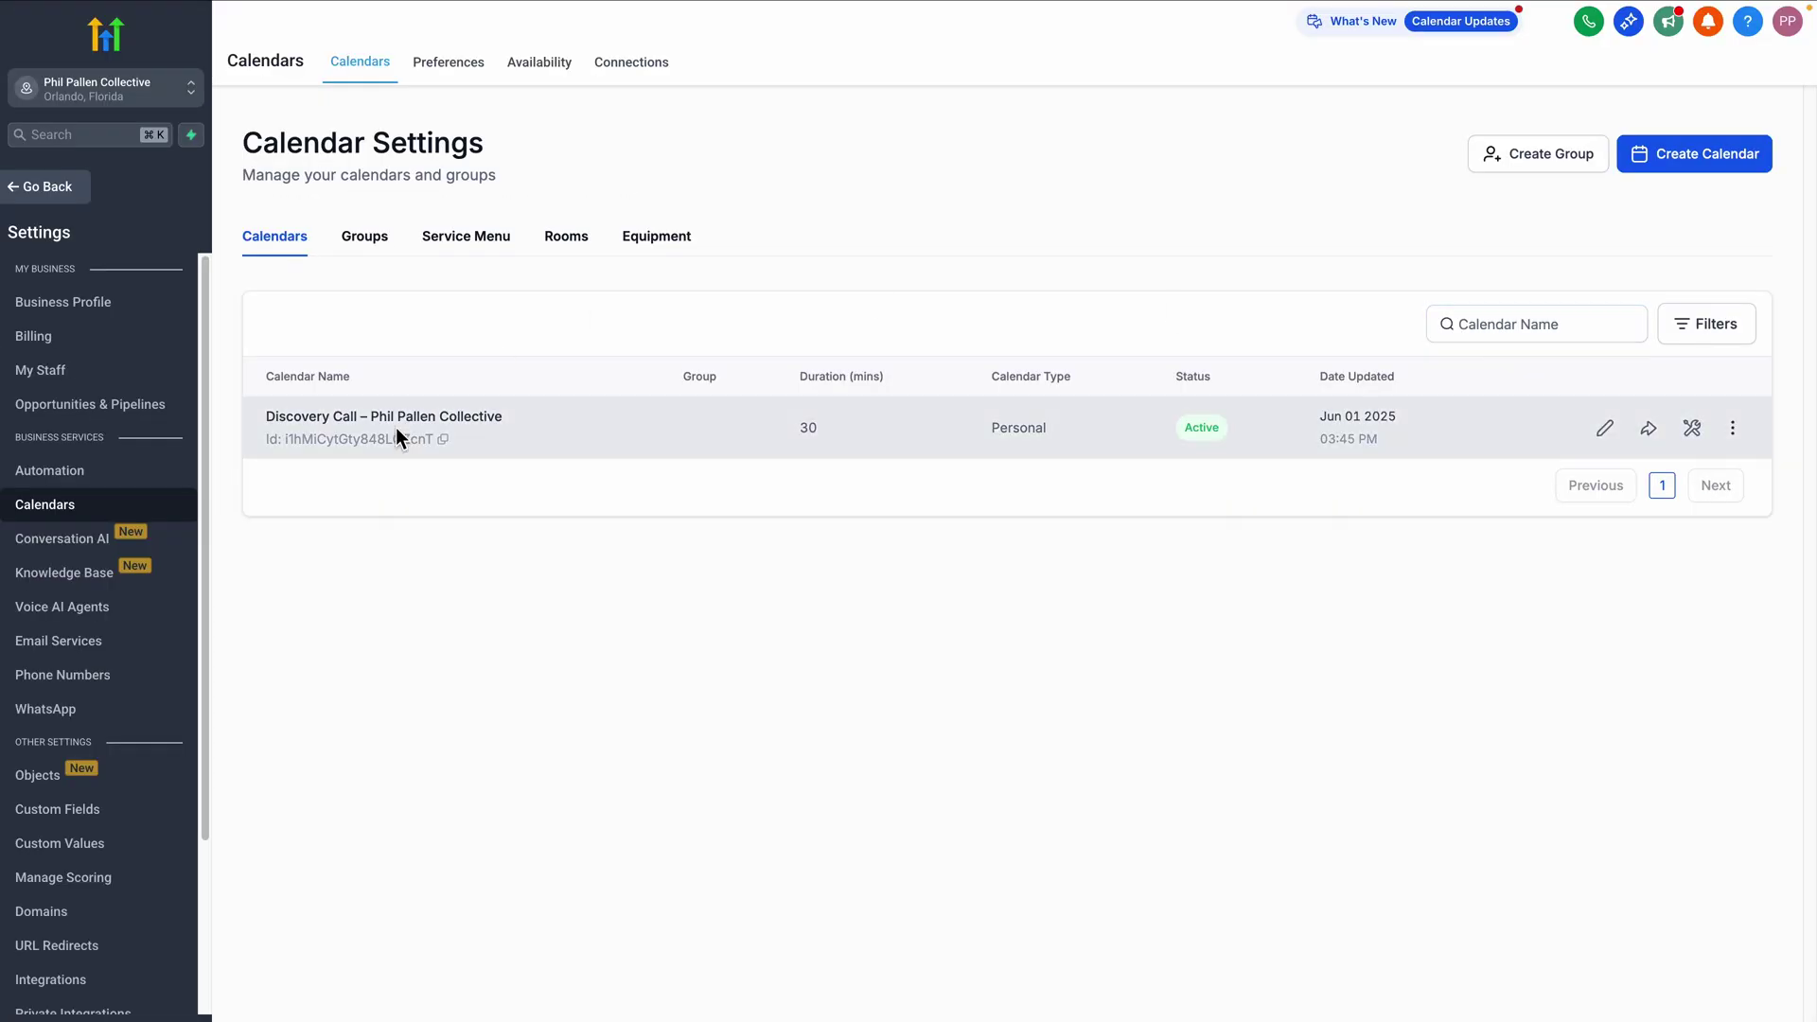
pyautogui.click(1605, 429)
pyautogui.click(147, 114)
pyautogui.scroll(-1, 1103, 548)
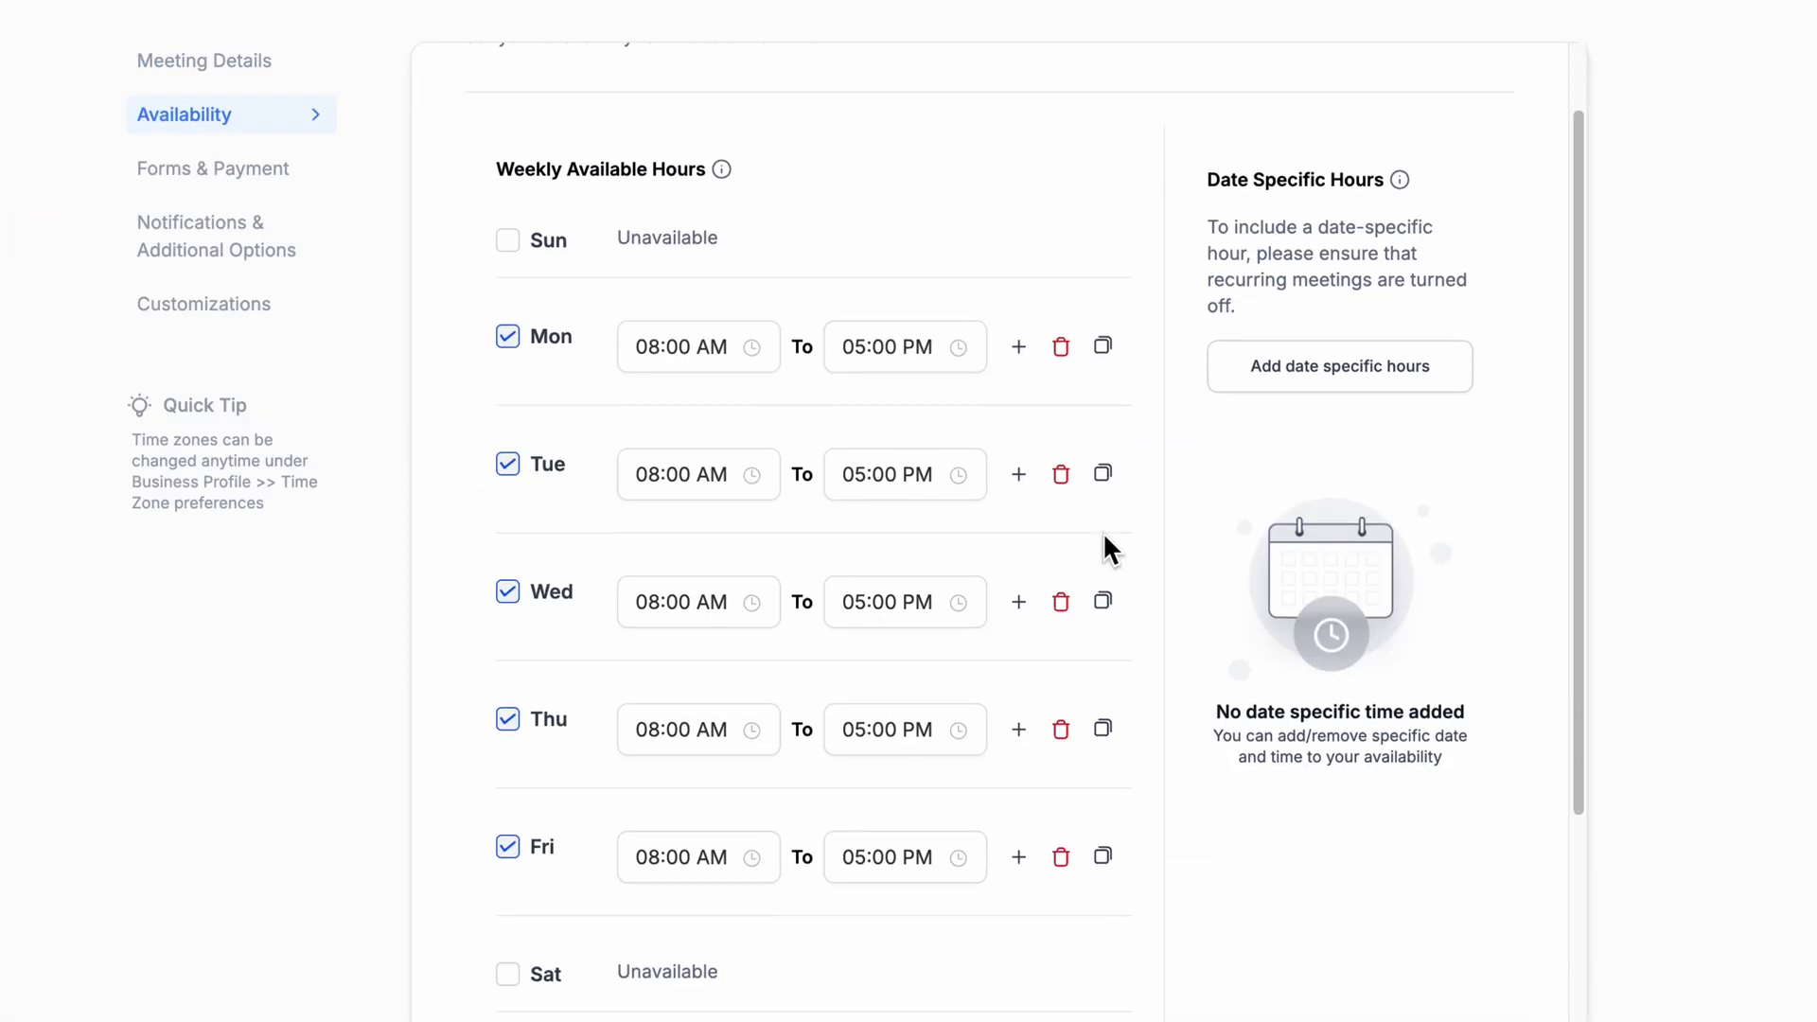
pyautogui.scroll(-5, 1080, 498)
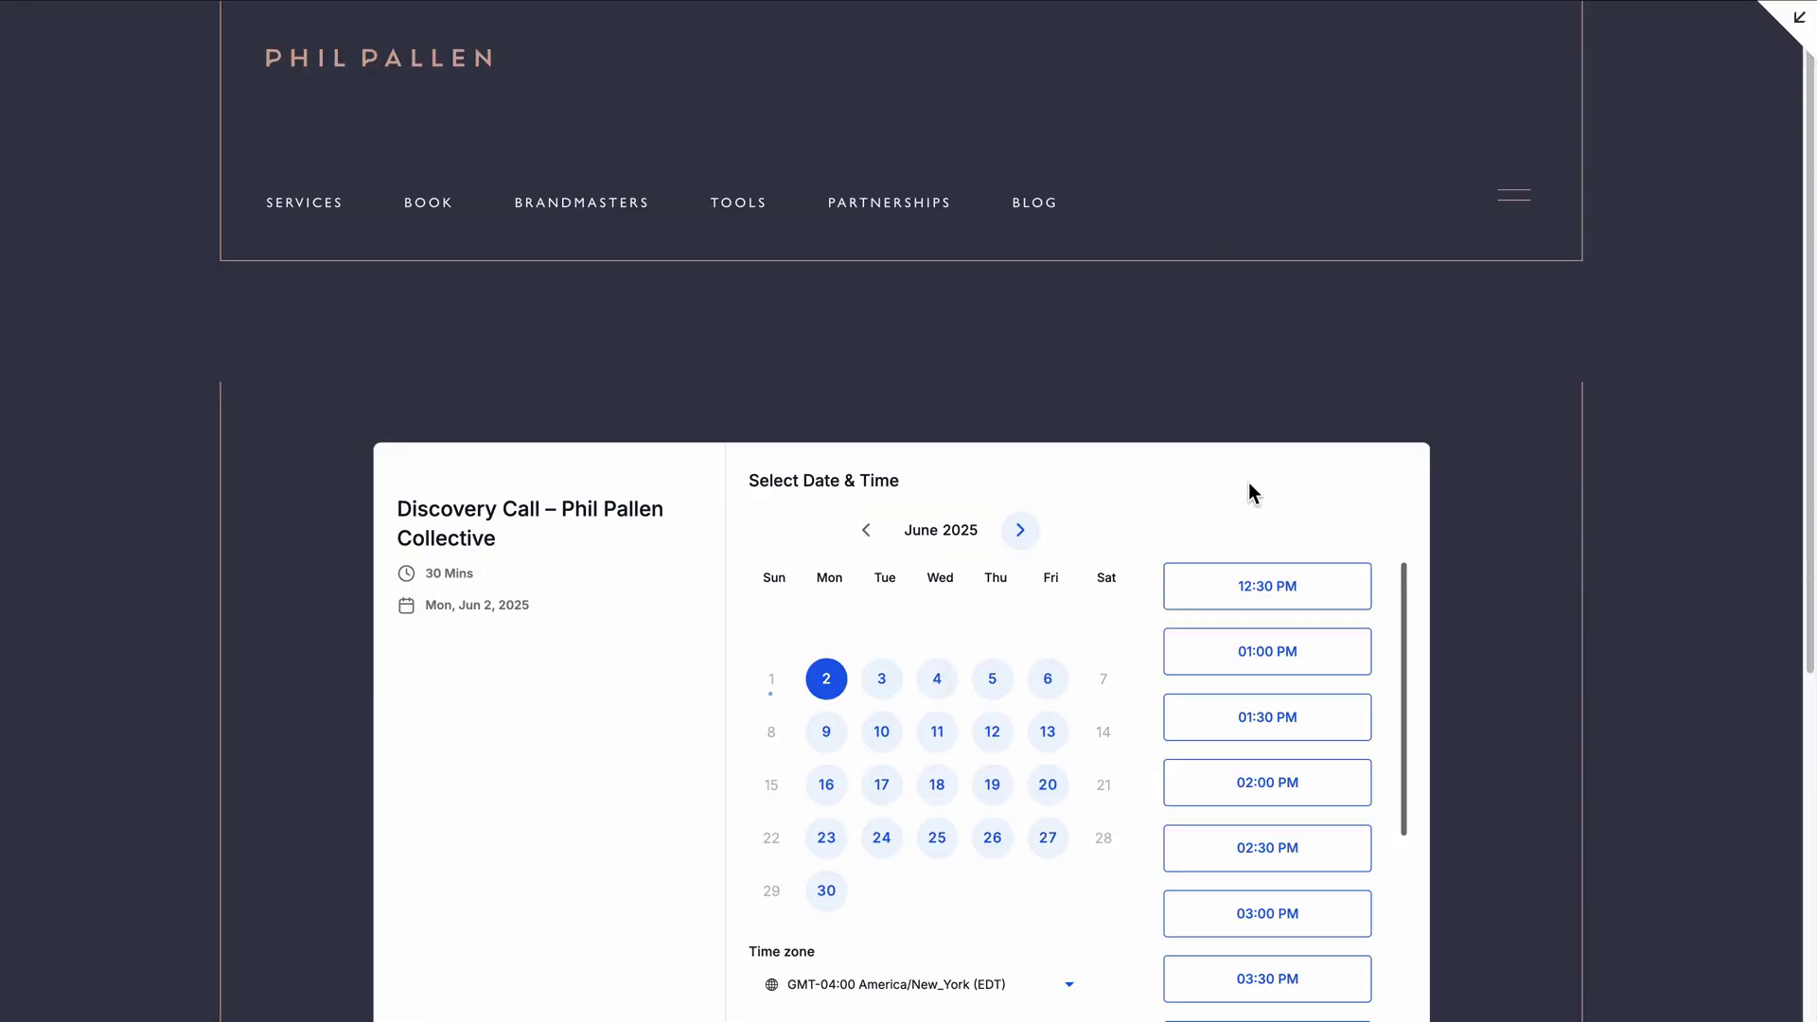
pyautogui.scroll(-2, 1265, 475)
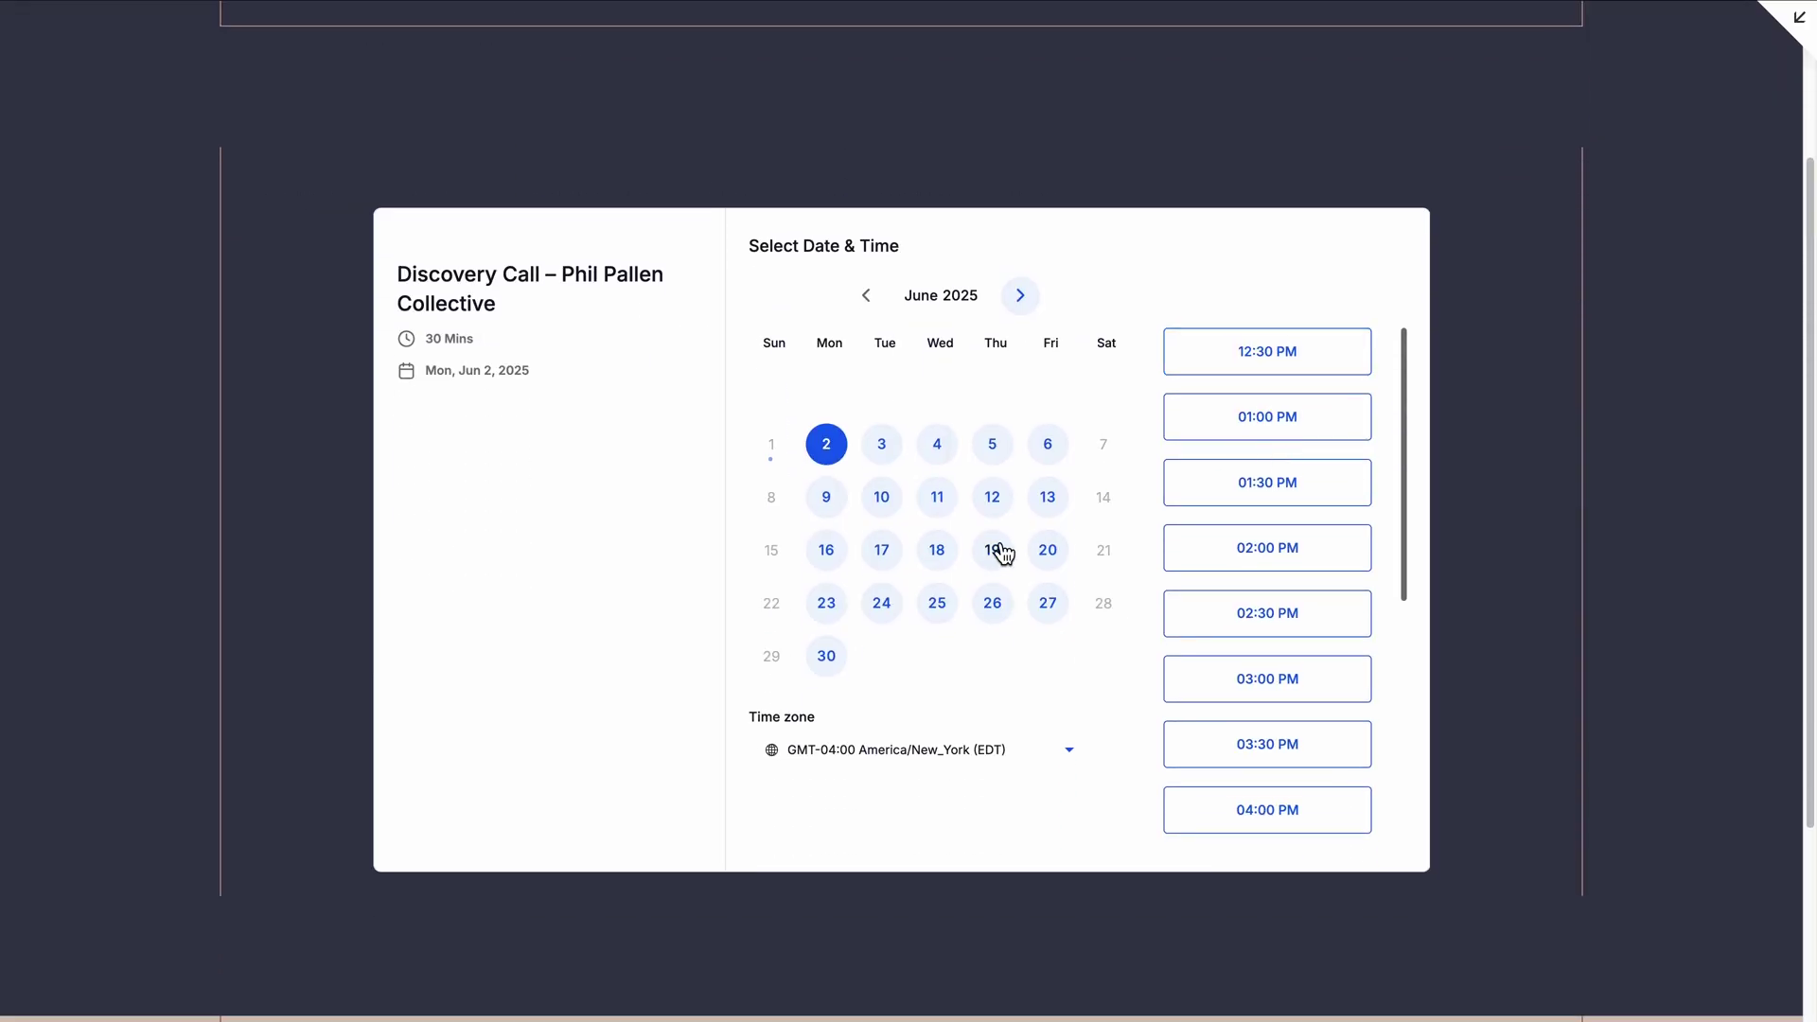
pyautogui.click(1319, 549)
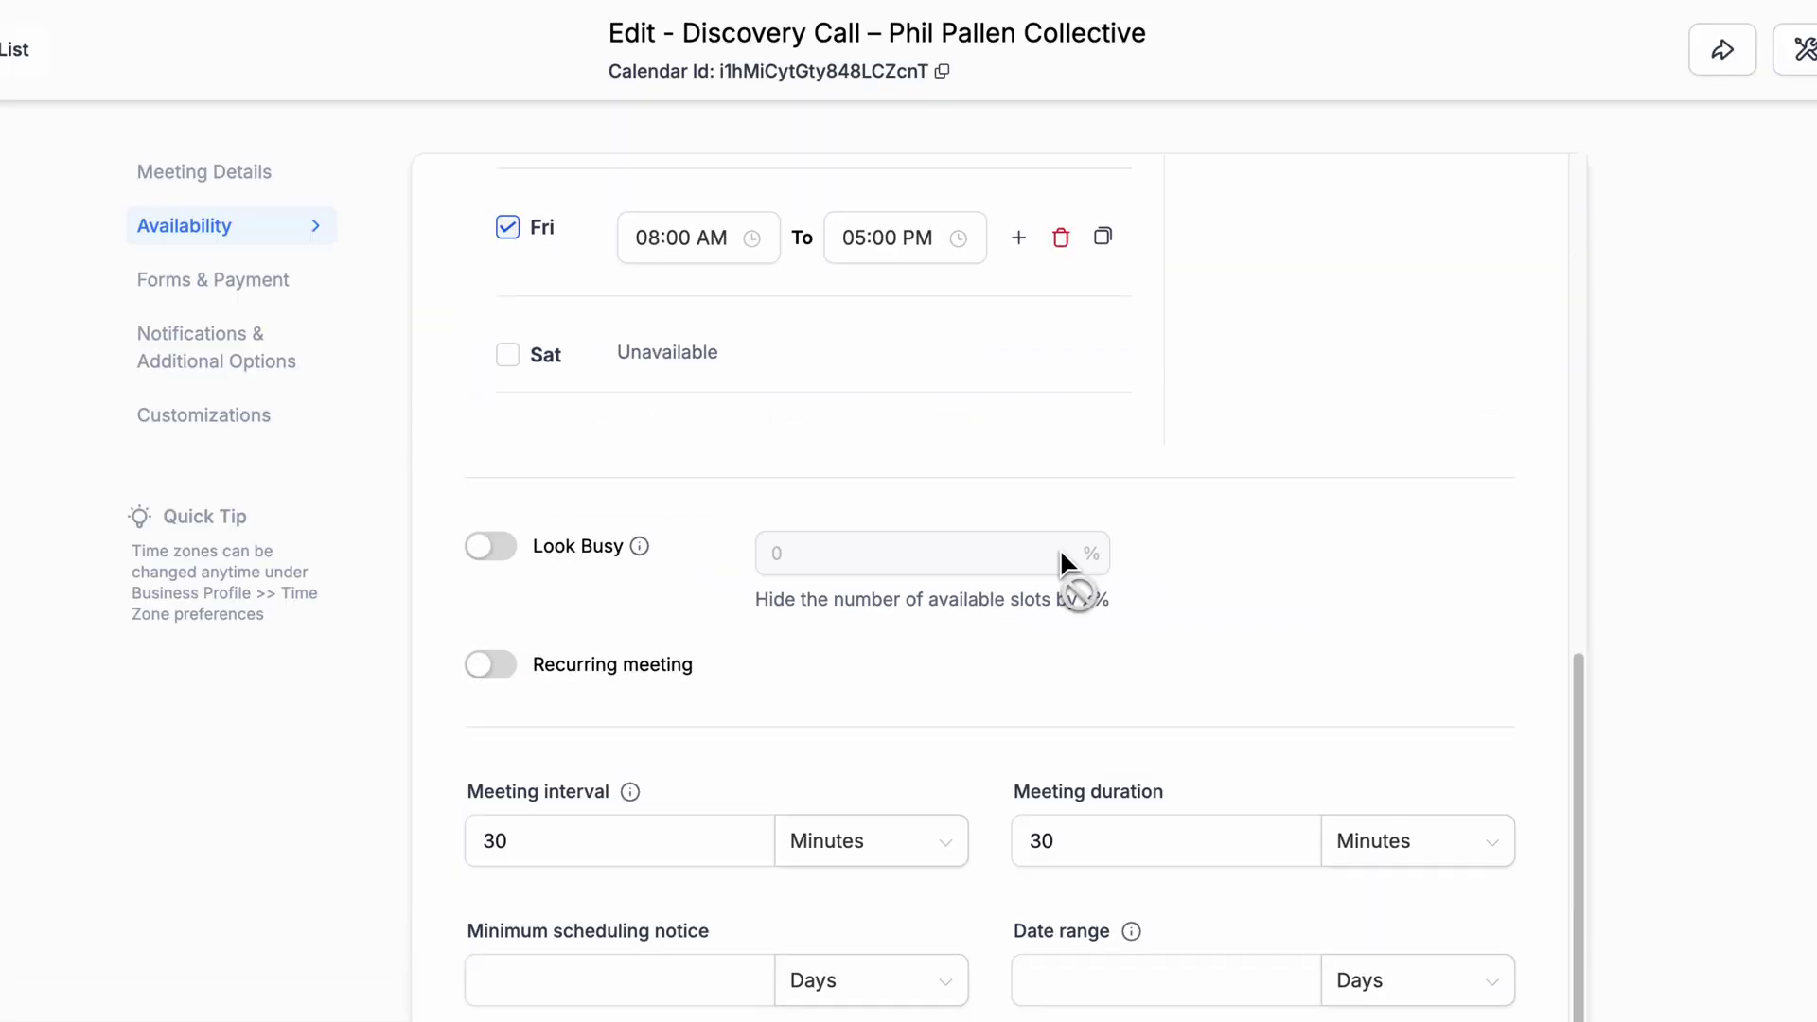
pyautogui.click(237, 285)
pyautogui.scroll(4, 1217, 459)
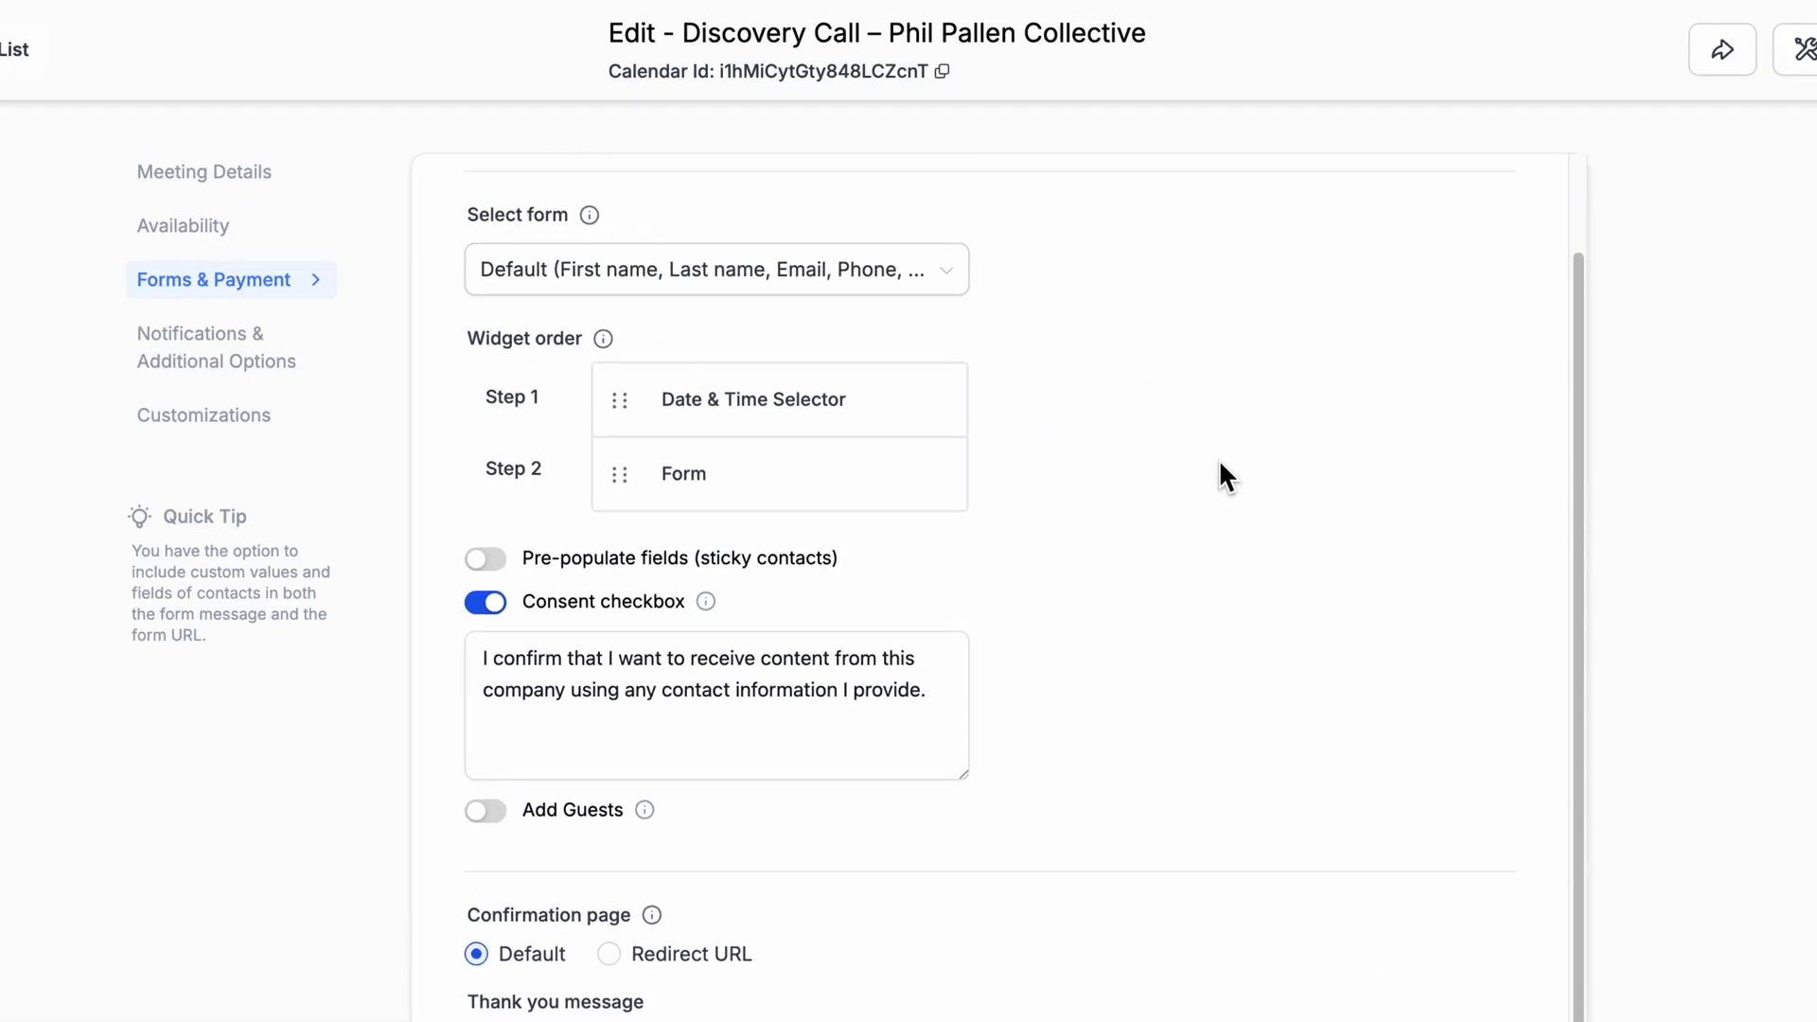
pyautogui.scroll(-4, 1203, 802)
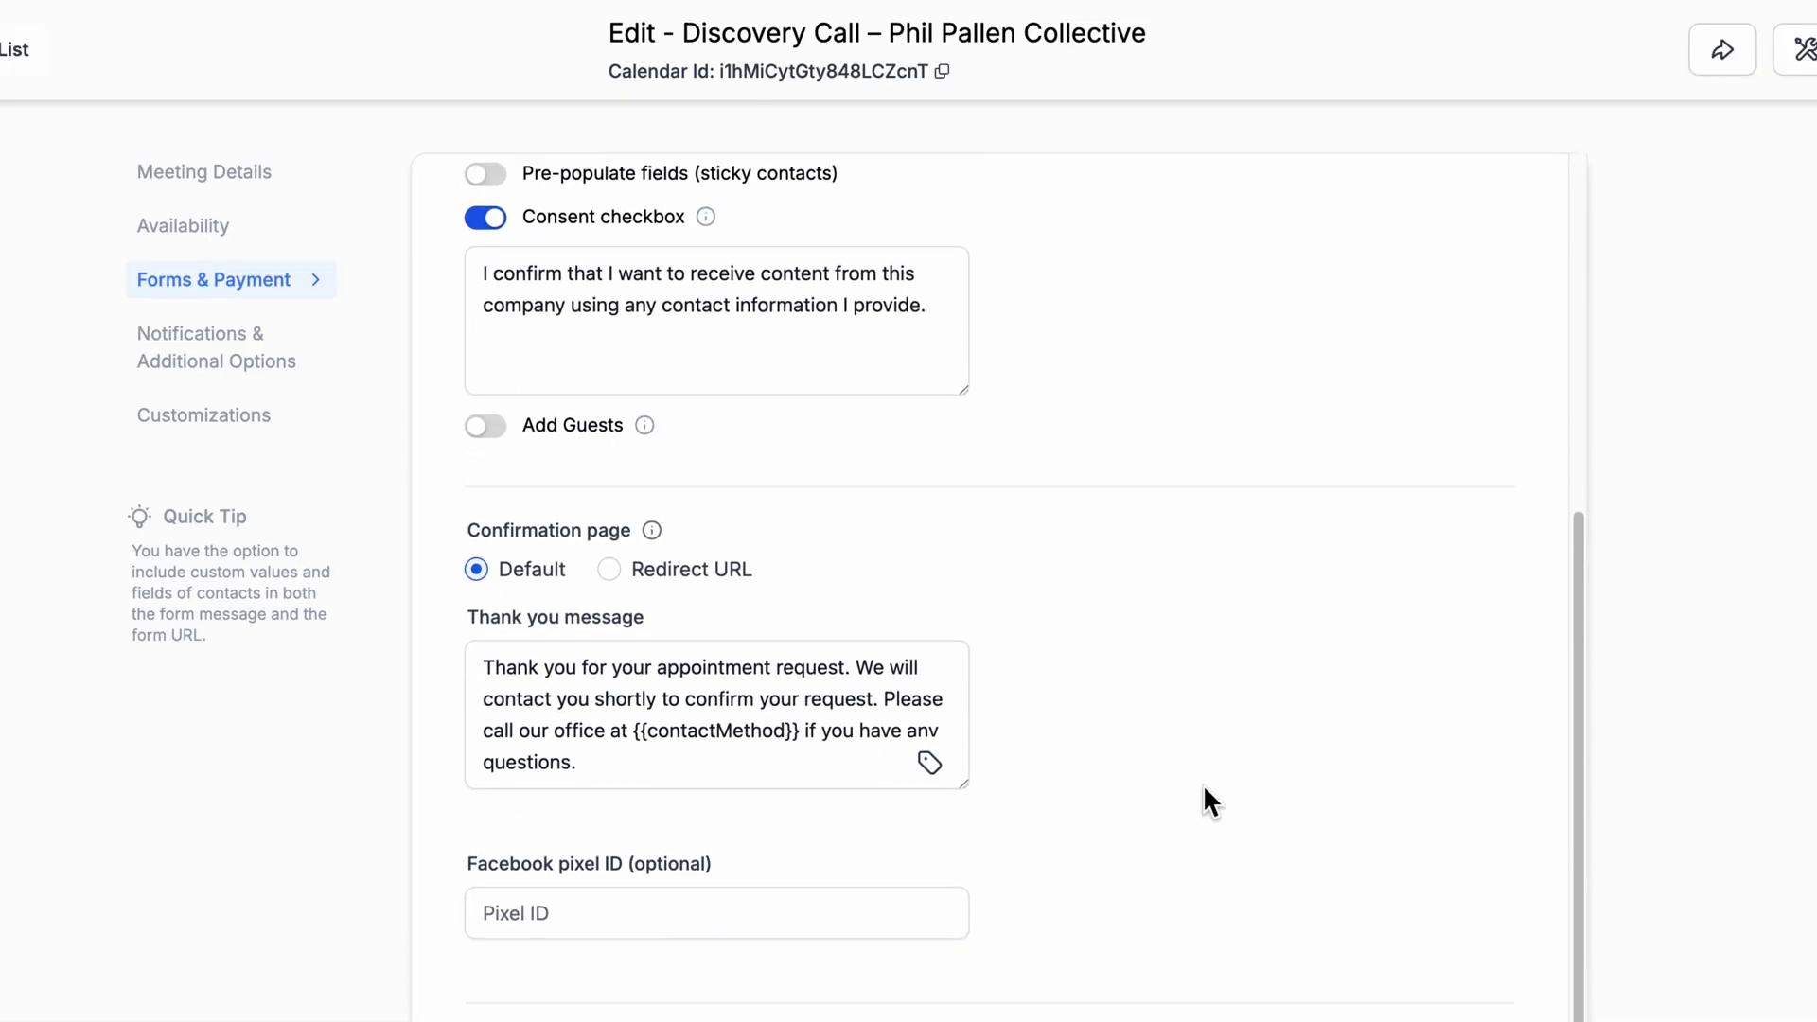
# Book July 16, 2025 at 12:00 PM with consent ticked, then list the appointments
pyautogui.click(1079, 202)
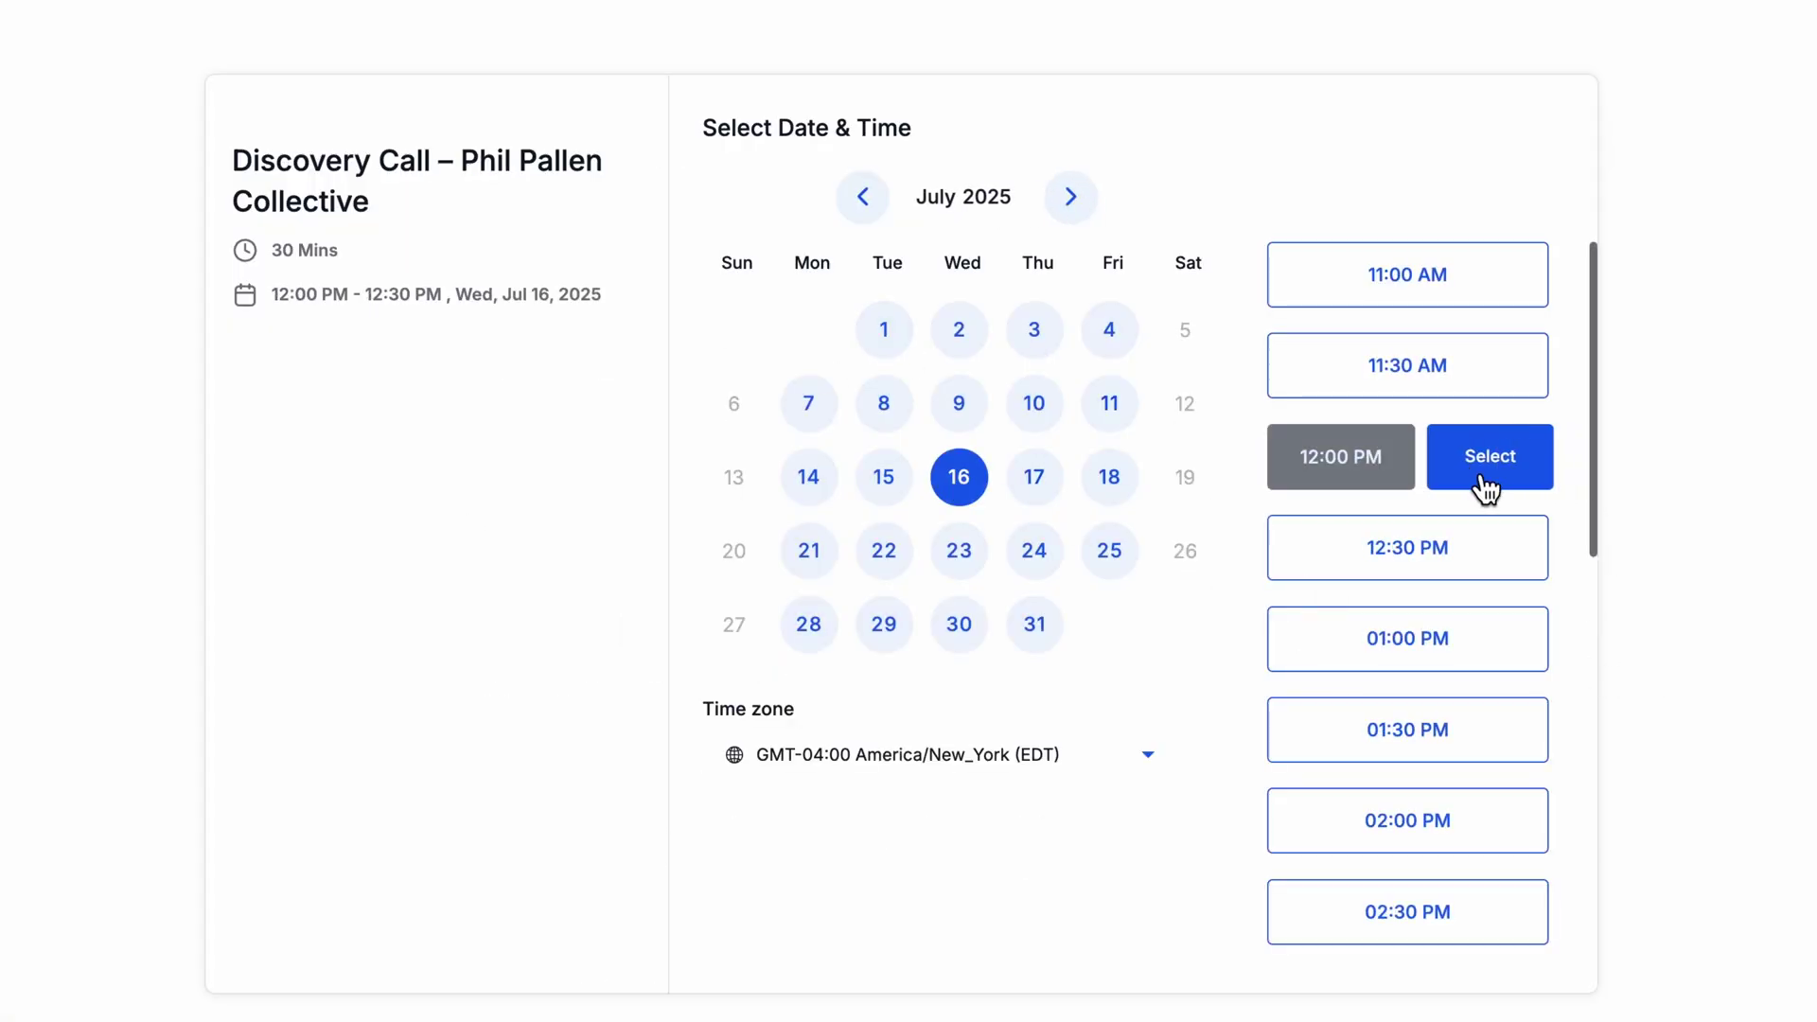
pyautogui.click(1481, 472)
pyautogui.write('Eva')
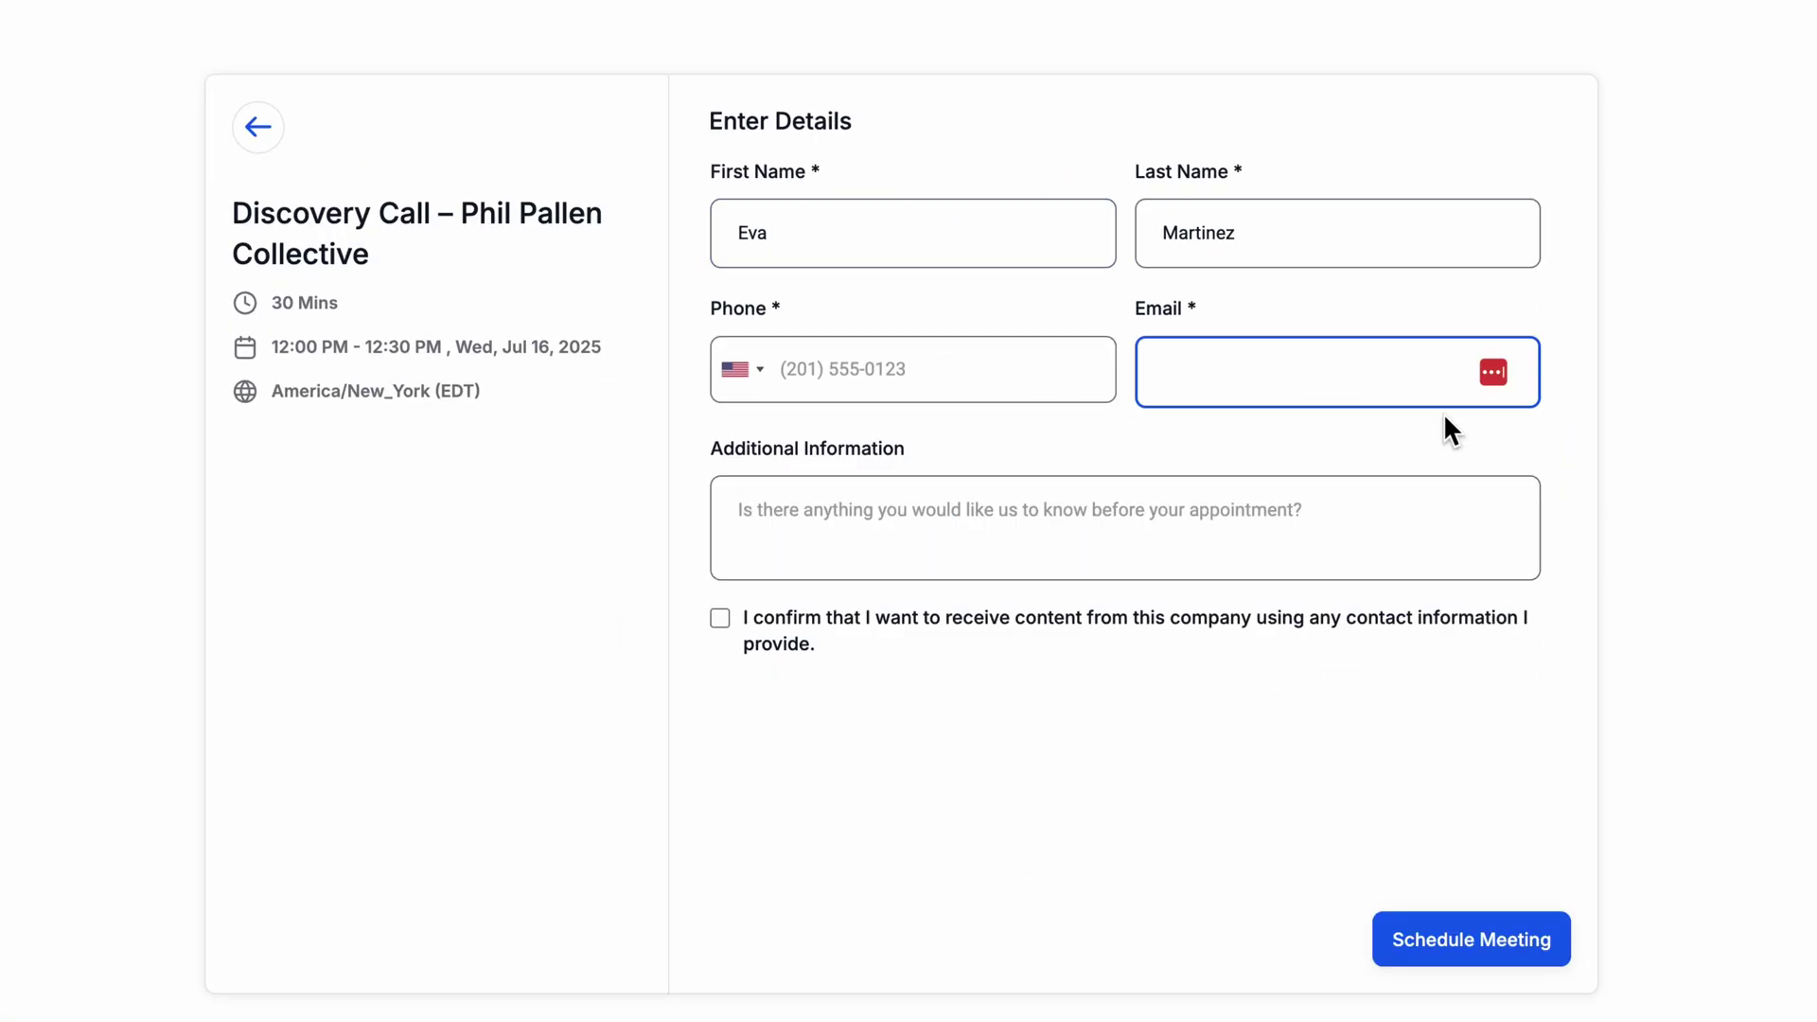
pyautogui.click(719, 616)
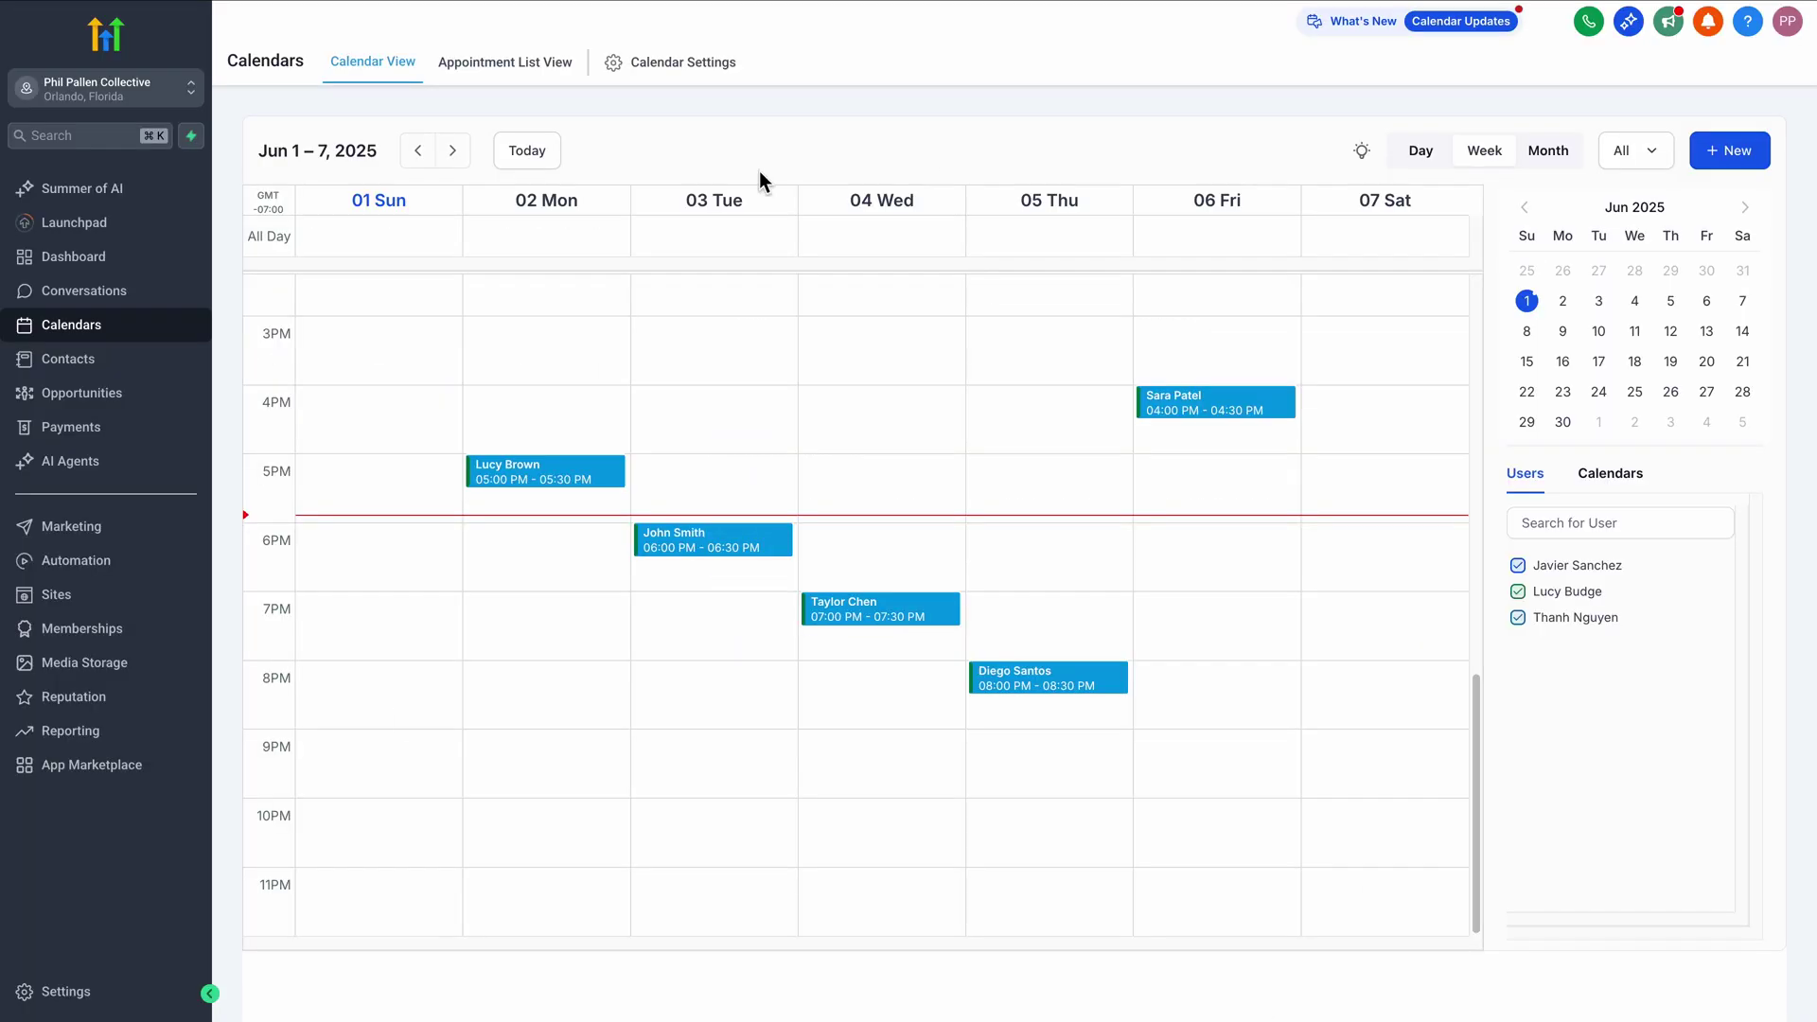
pyautogui.click(490, 67)
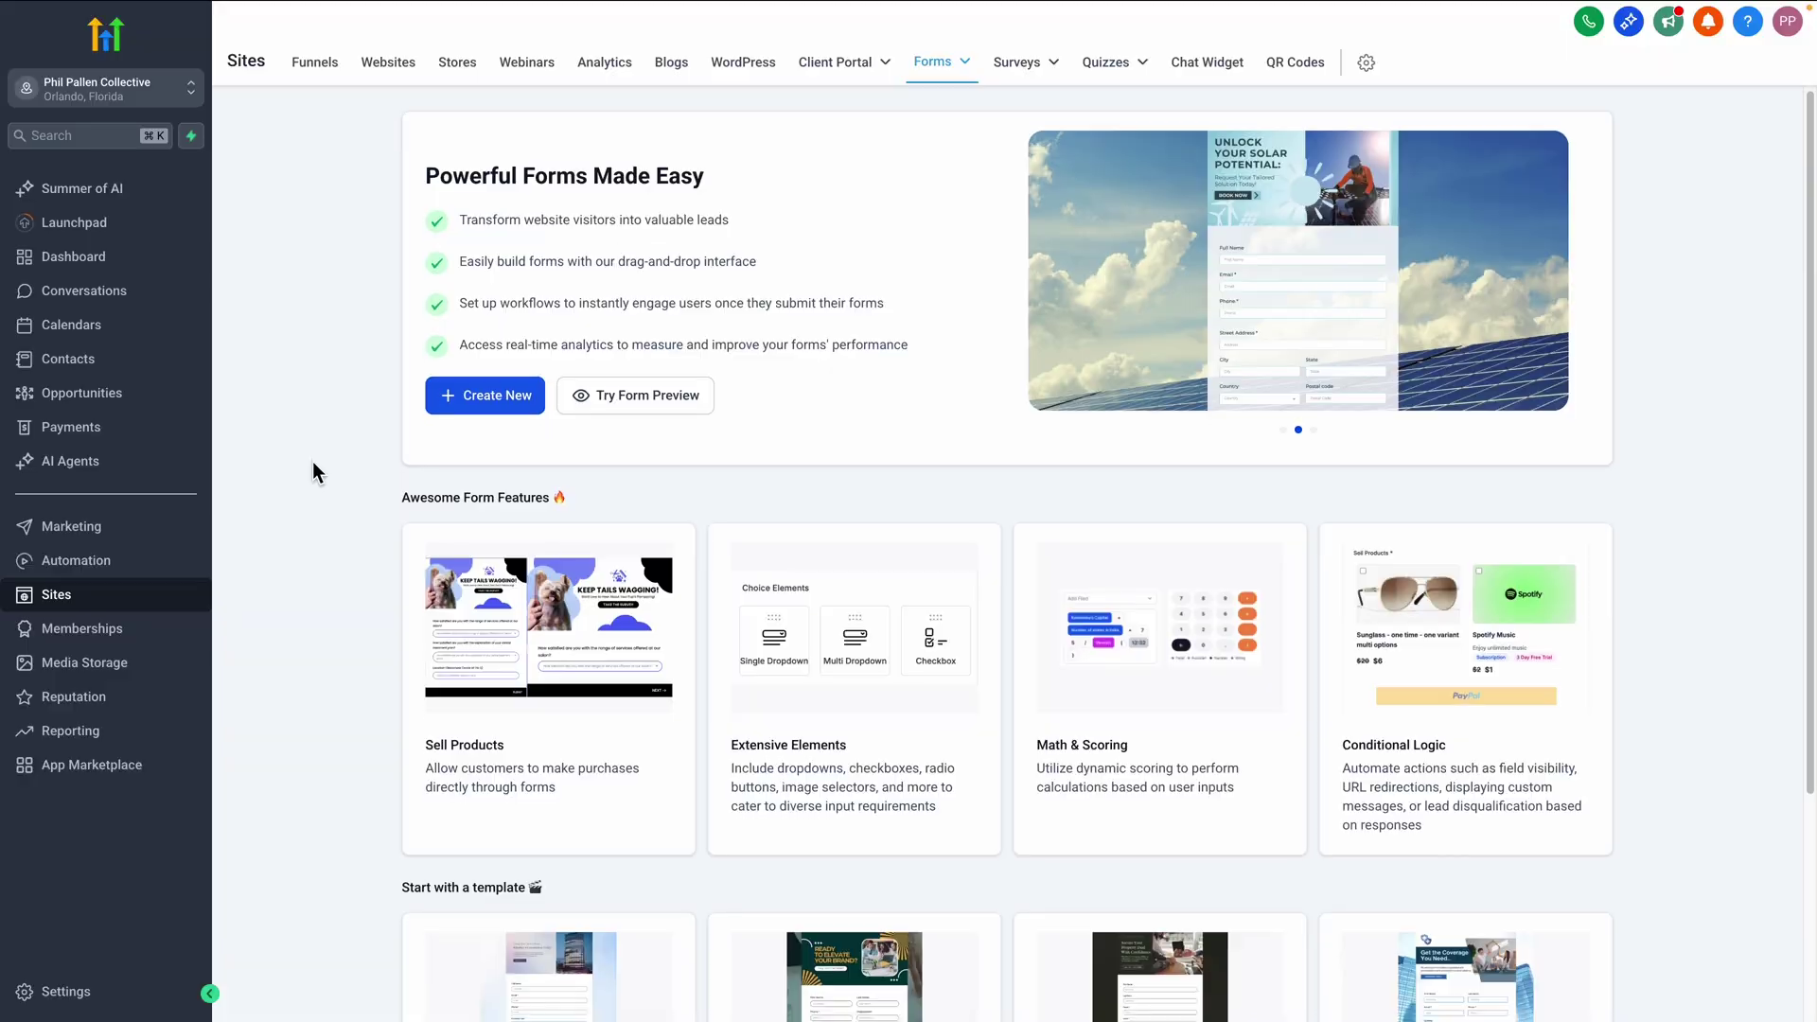
pyautogui.scroll(-2, 313, 461)
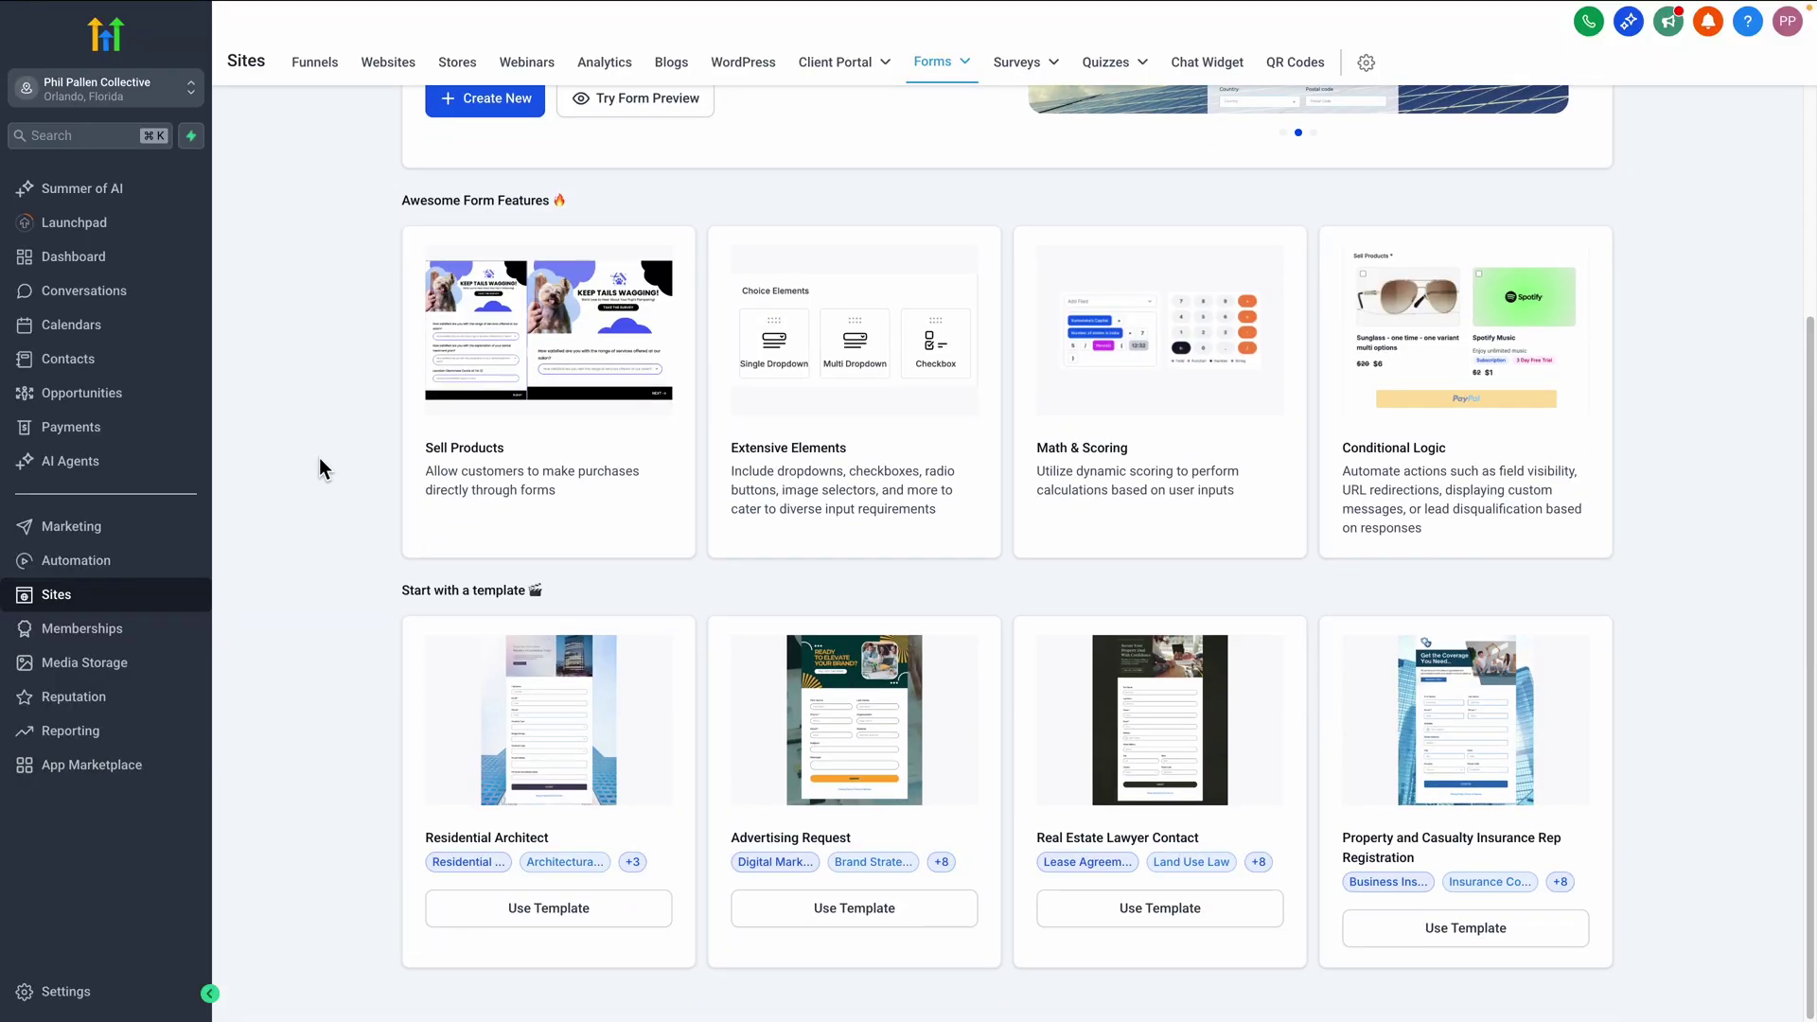
# Start a Residential Architect template form, move Property Type above Budget Range, and open Integrate
pyautogui.click(564, 819)
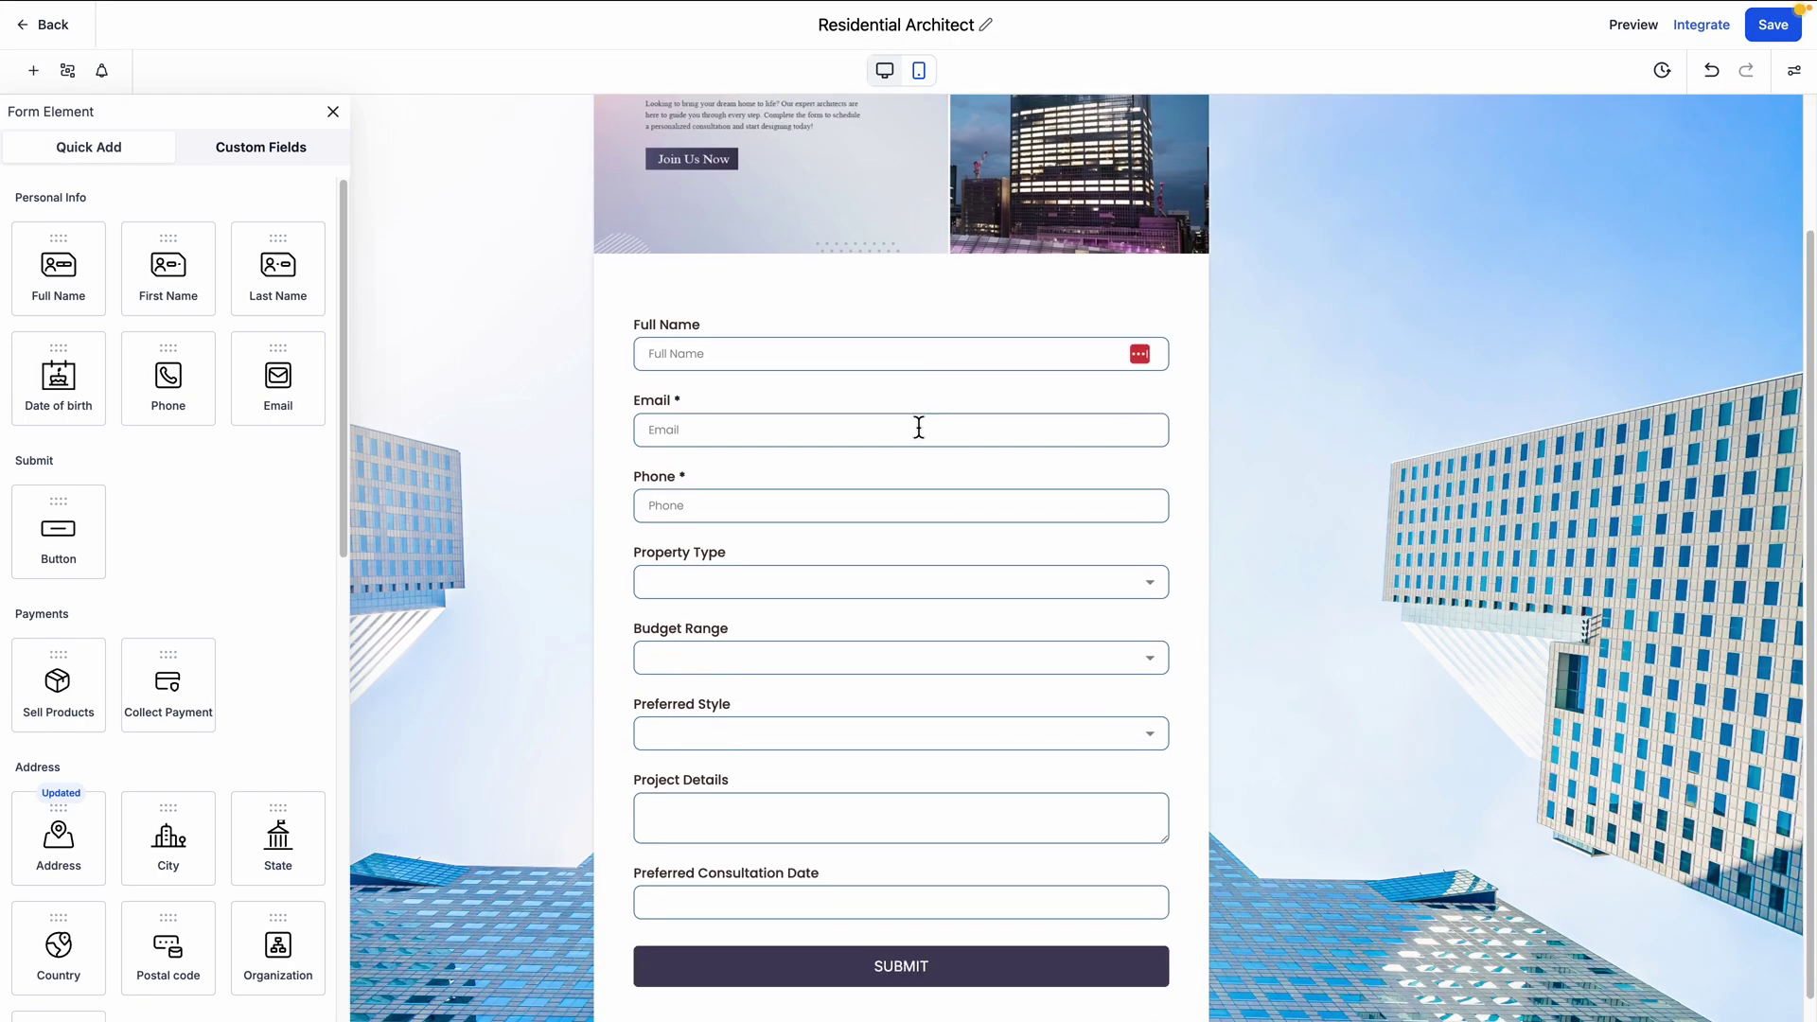
pyautogui.scroll(-1, 889, 714)
pyautogui.scroll(1, 755, 580)
pyautogui.click(754, 574)
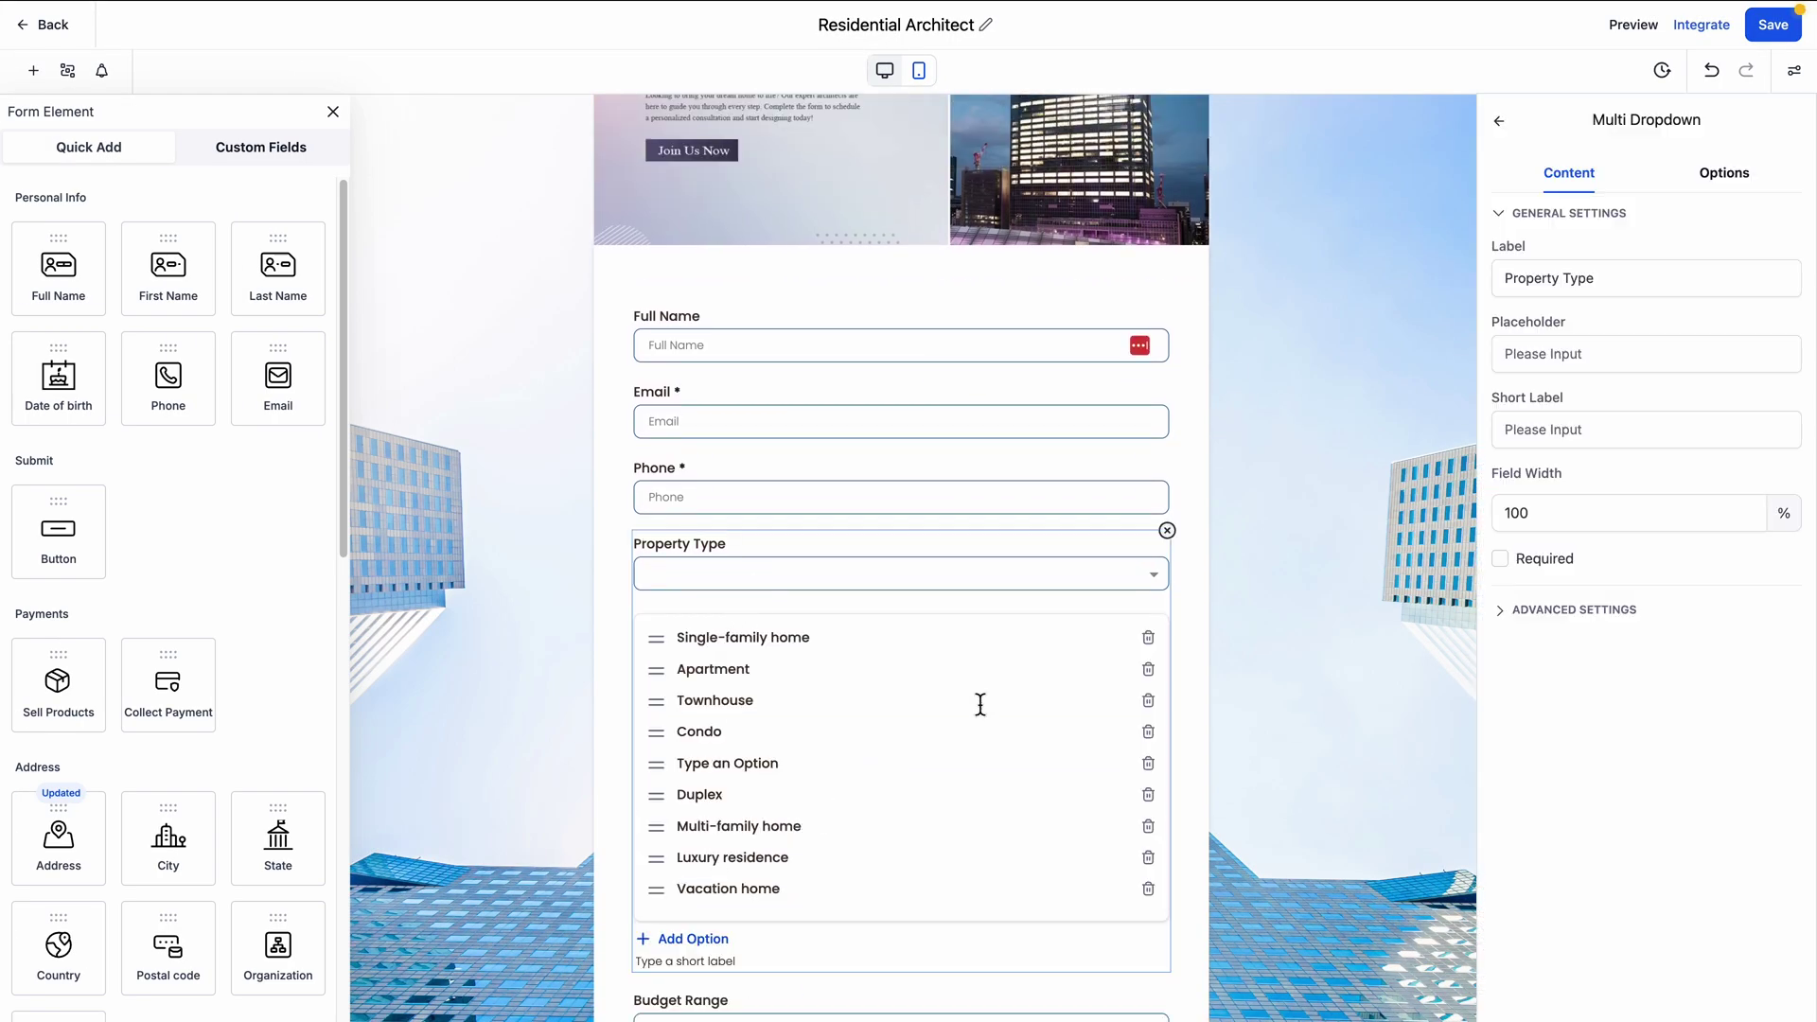
pyautogui.click(1192, 588)
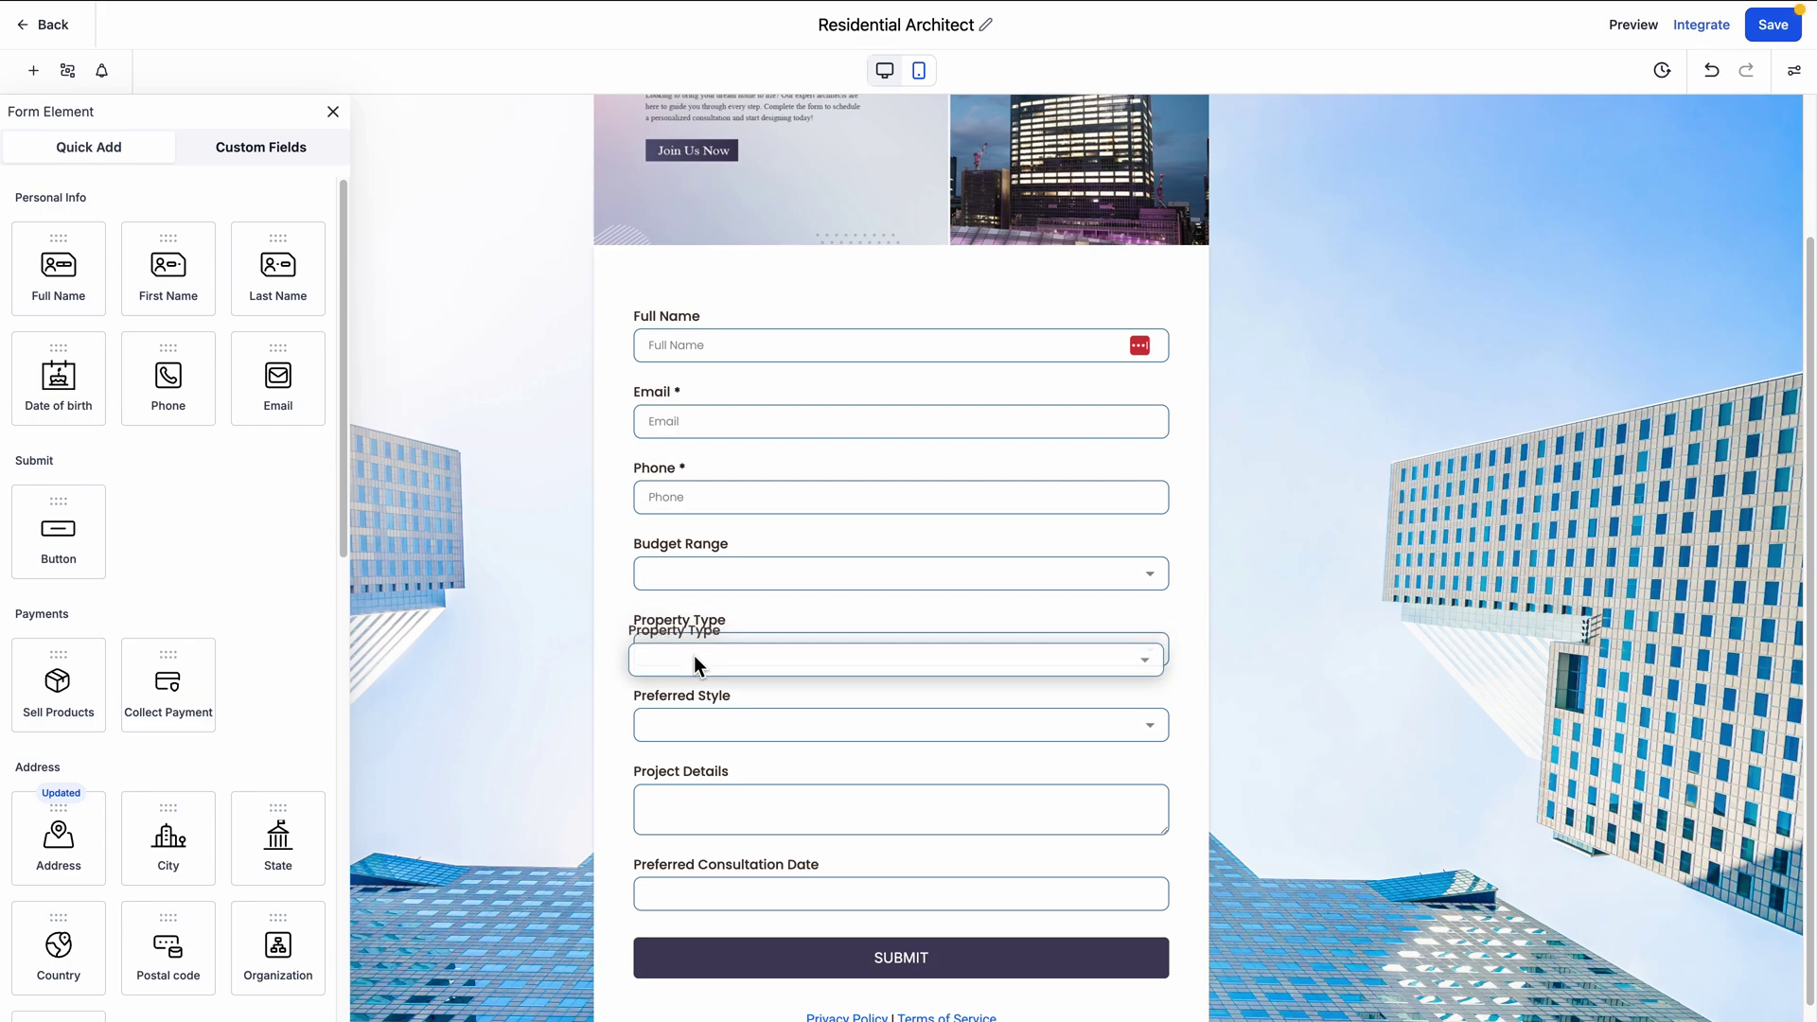
pyautogui.moveTo(698, 627); pyautogui.dragTo(1117, 555)
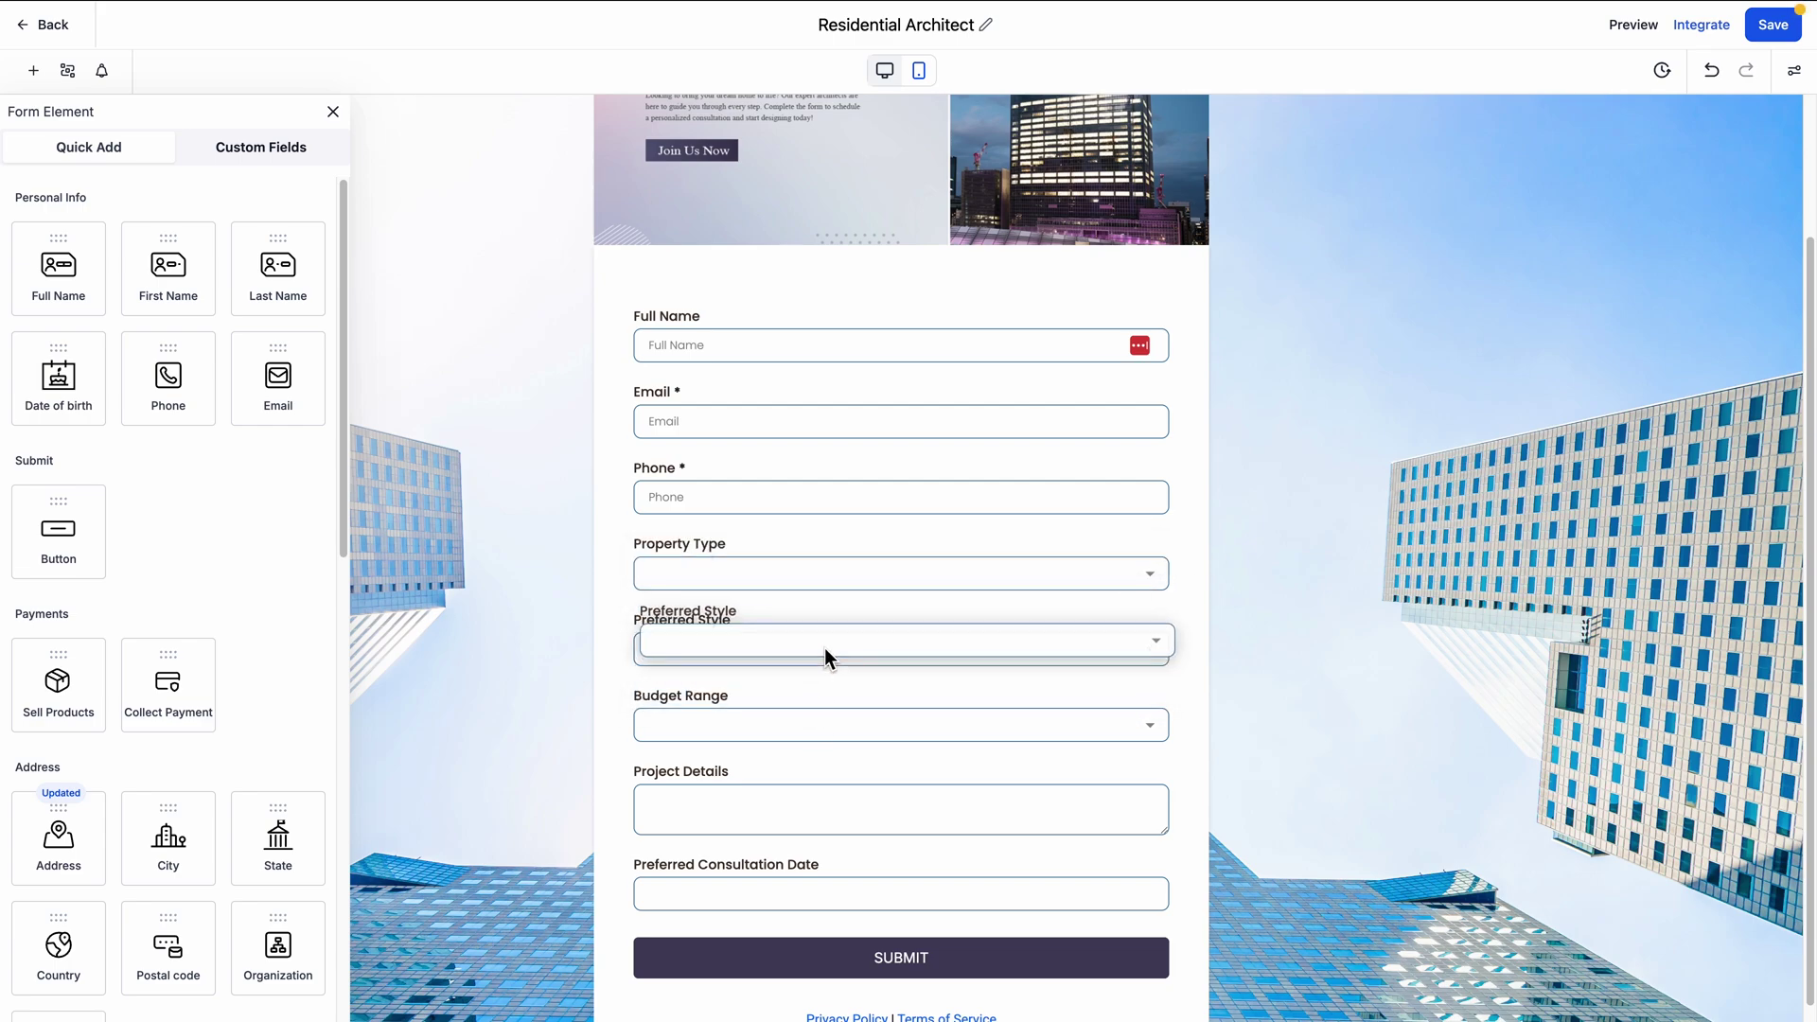
pyautogui.click(1702, 25)
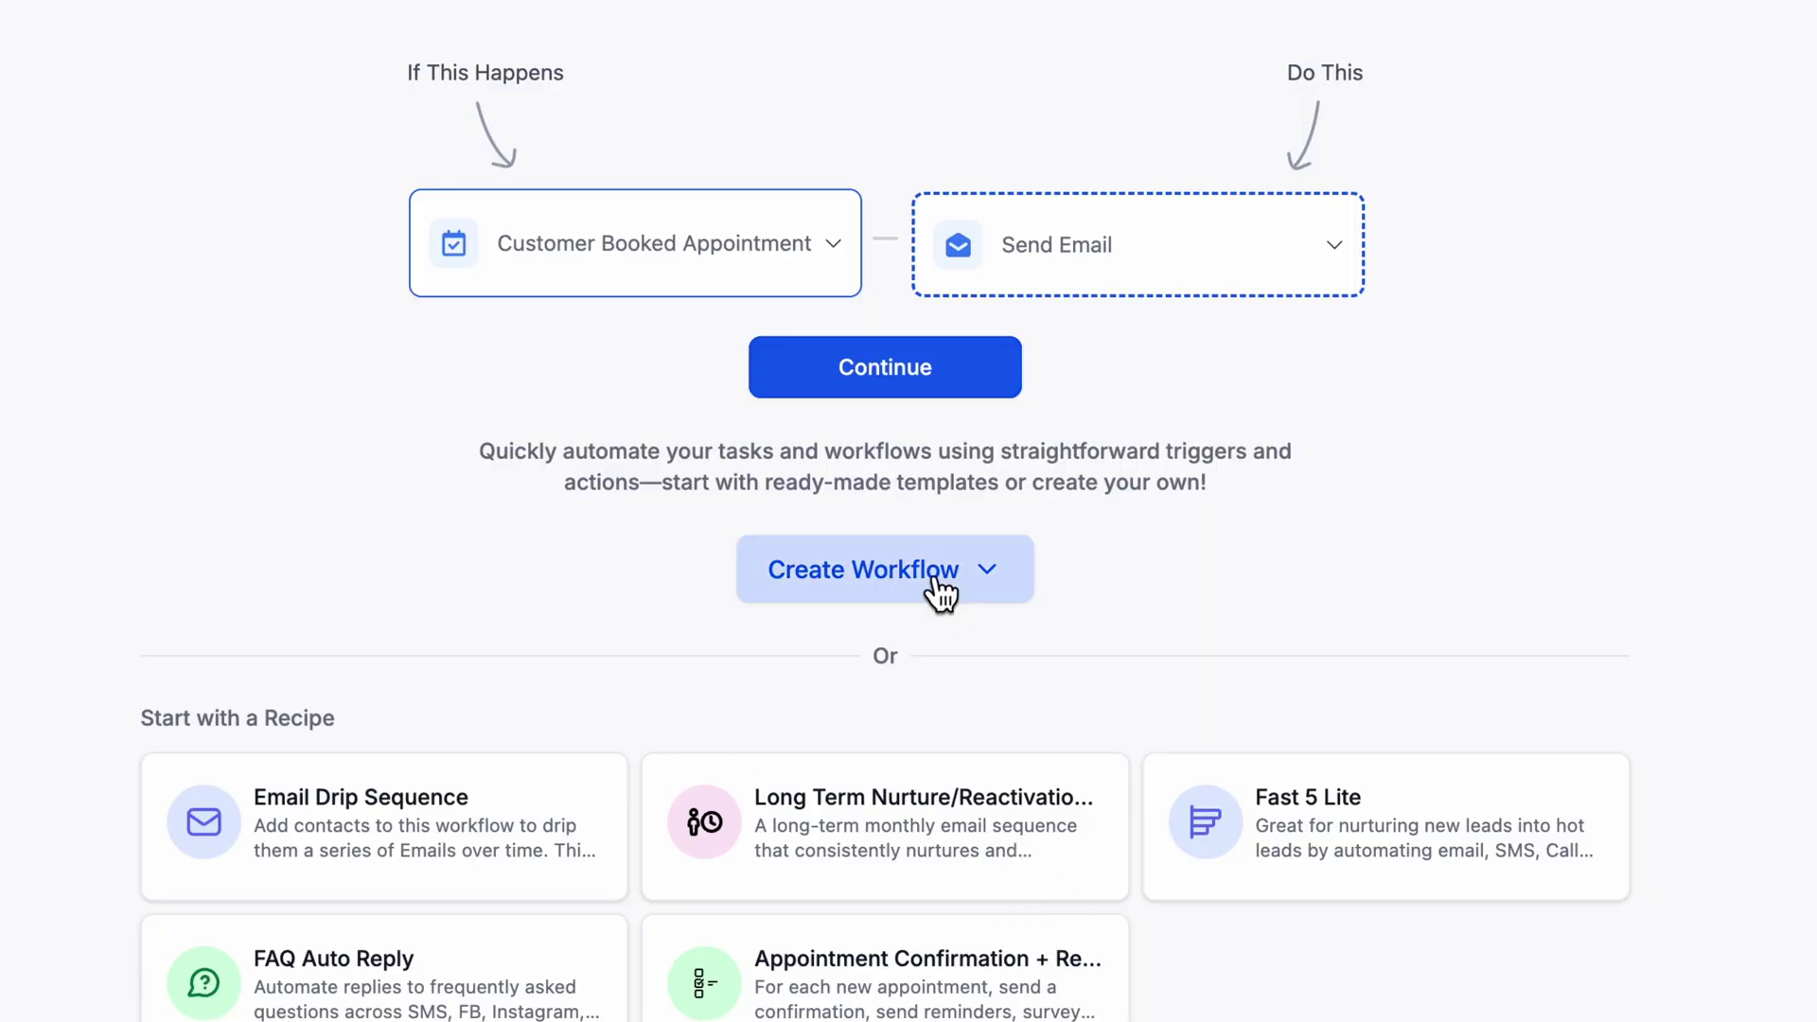
# Start a scratch workflow with a Form Submitted trigger and a Send Email action
pyautogui.click(866, 697)
pyautogui.write('form')
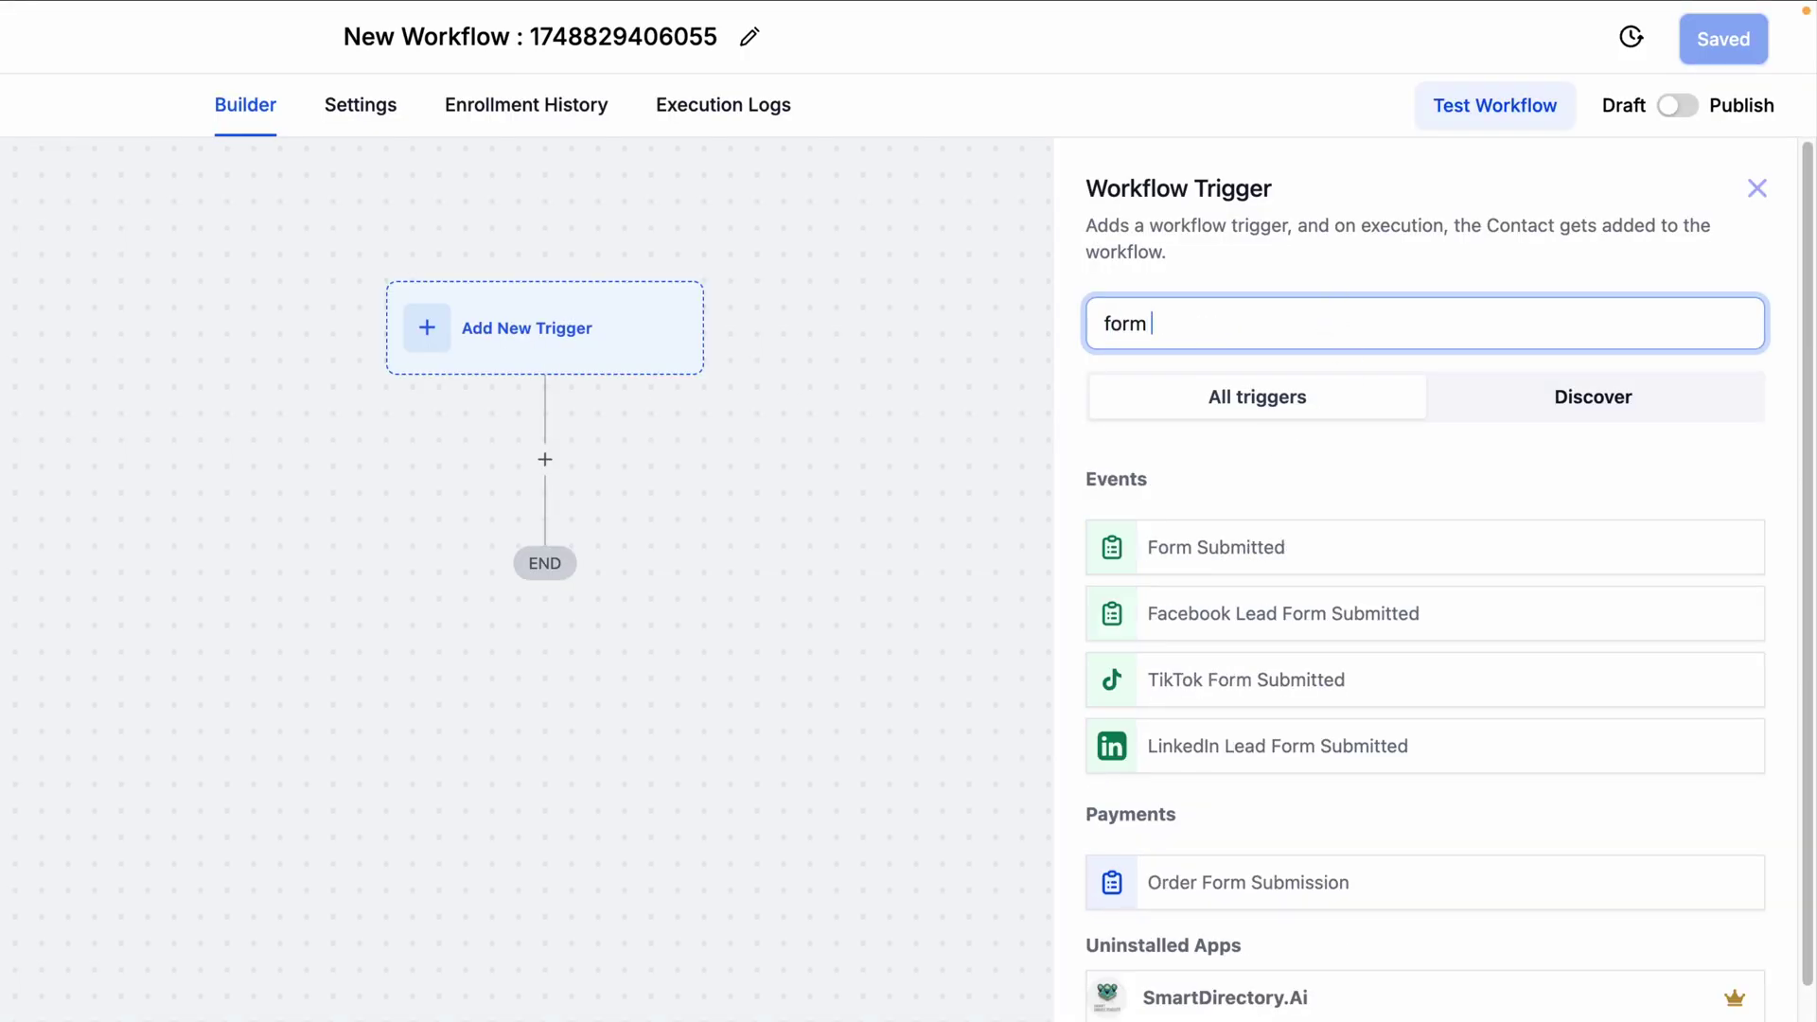
pyautogui.click(1384, 568)
pyautogui.click(561, 532)
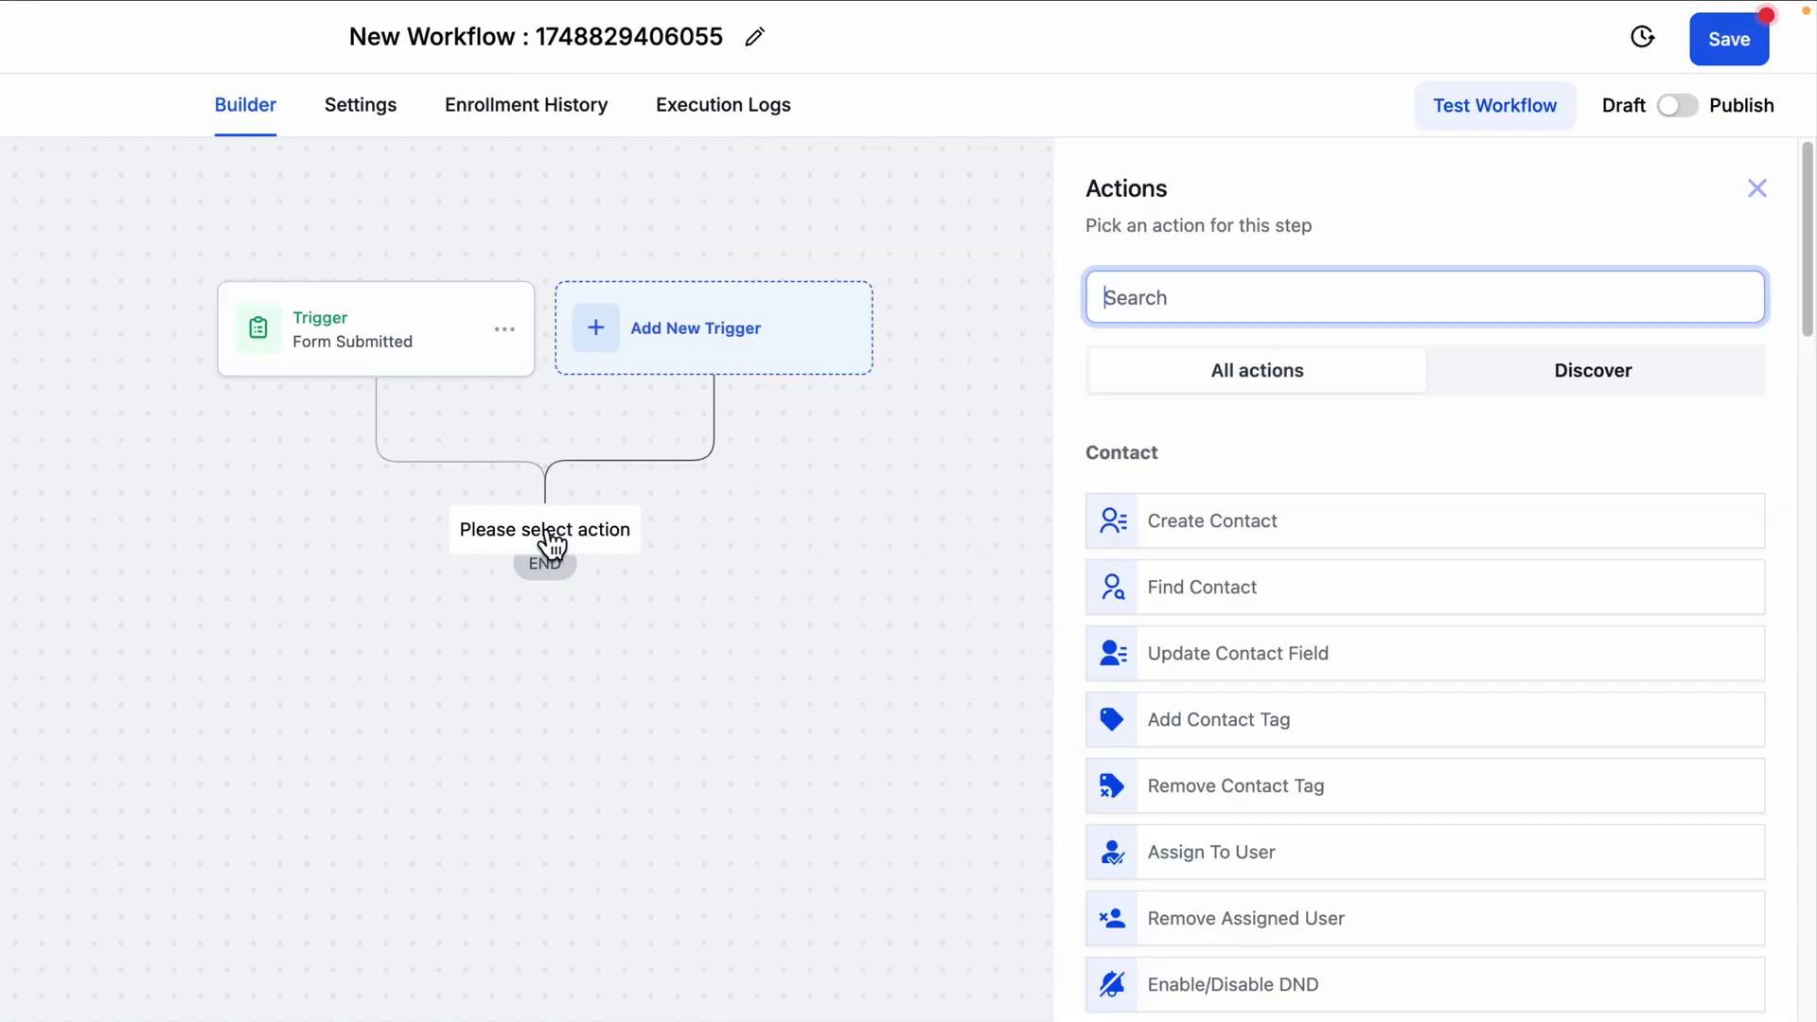
pyautogui.write('send')
pyautogui.click(1285, 498)
pyautogui.scroll(-1, 1375, 771)
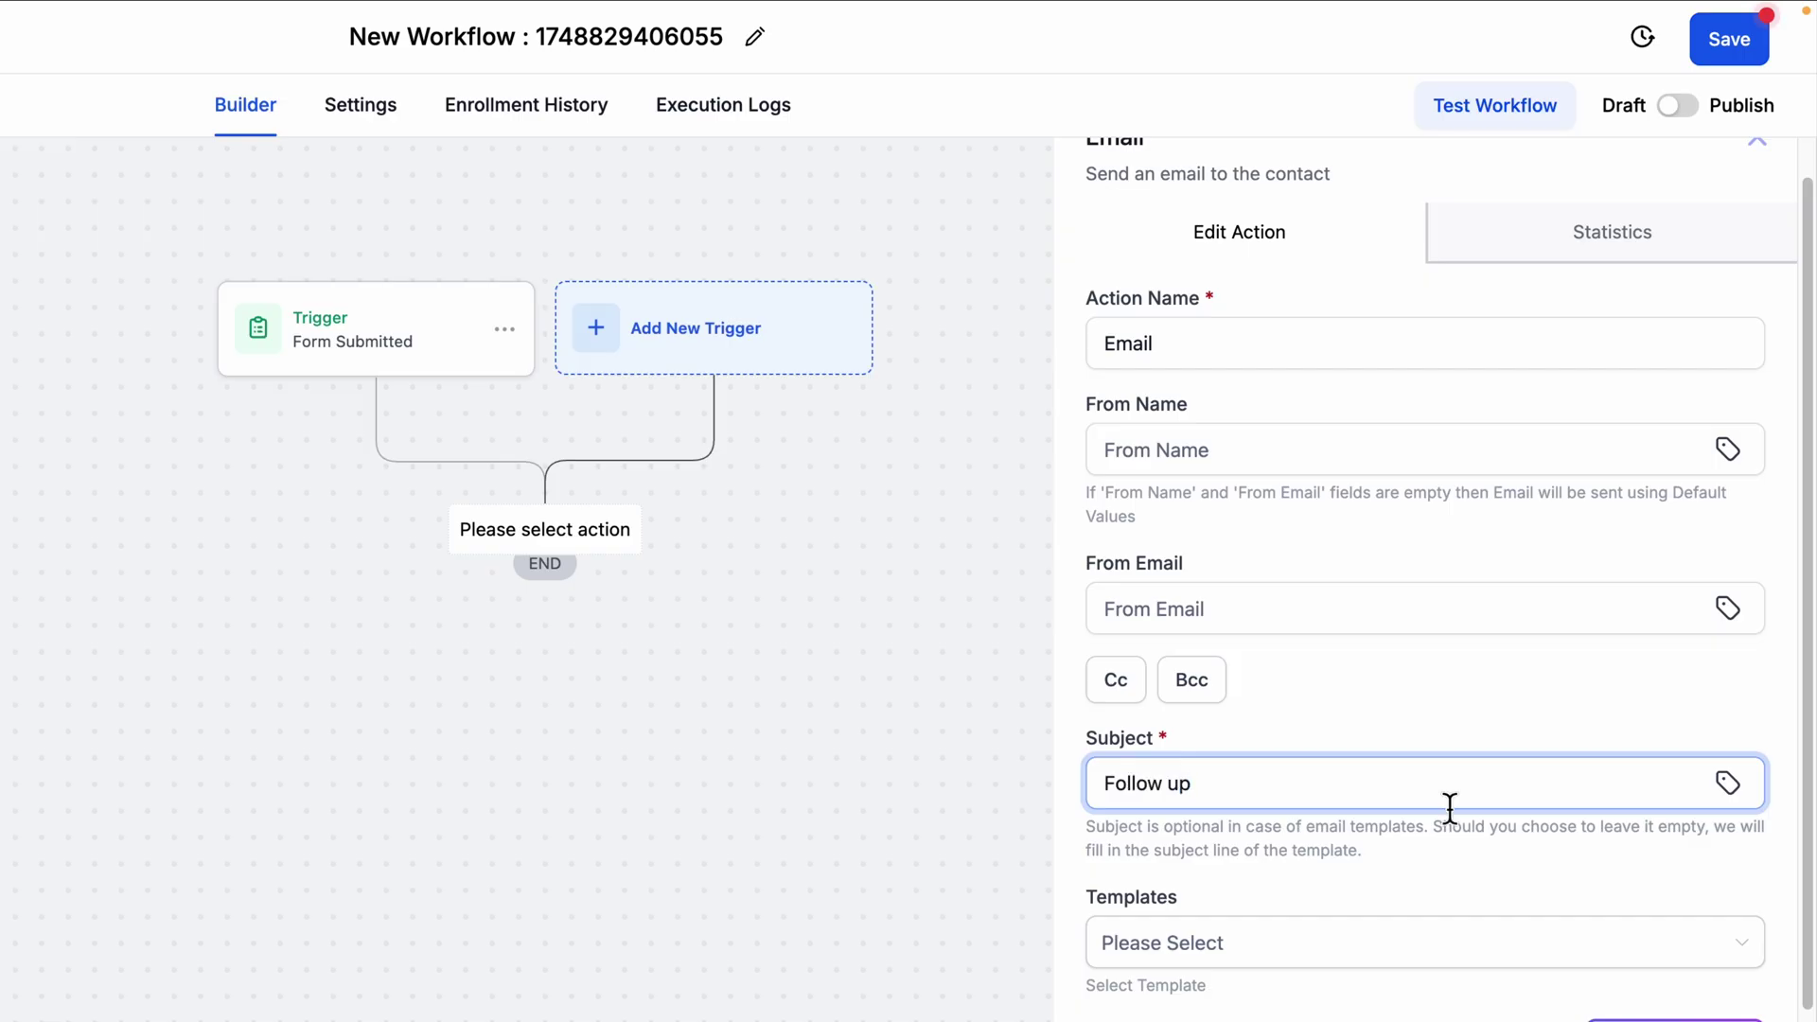
pyautogui.scroll(-3, 1449, 808)
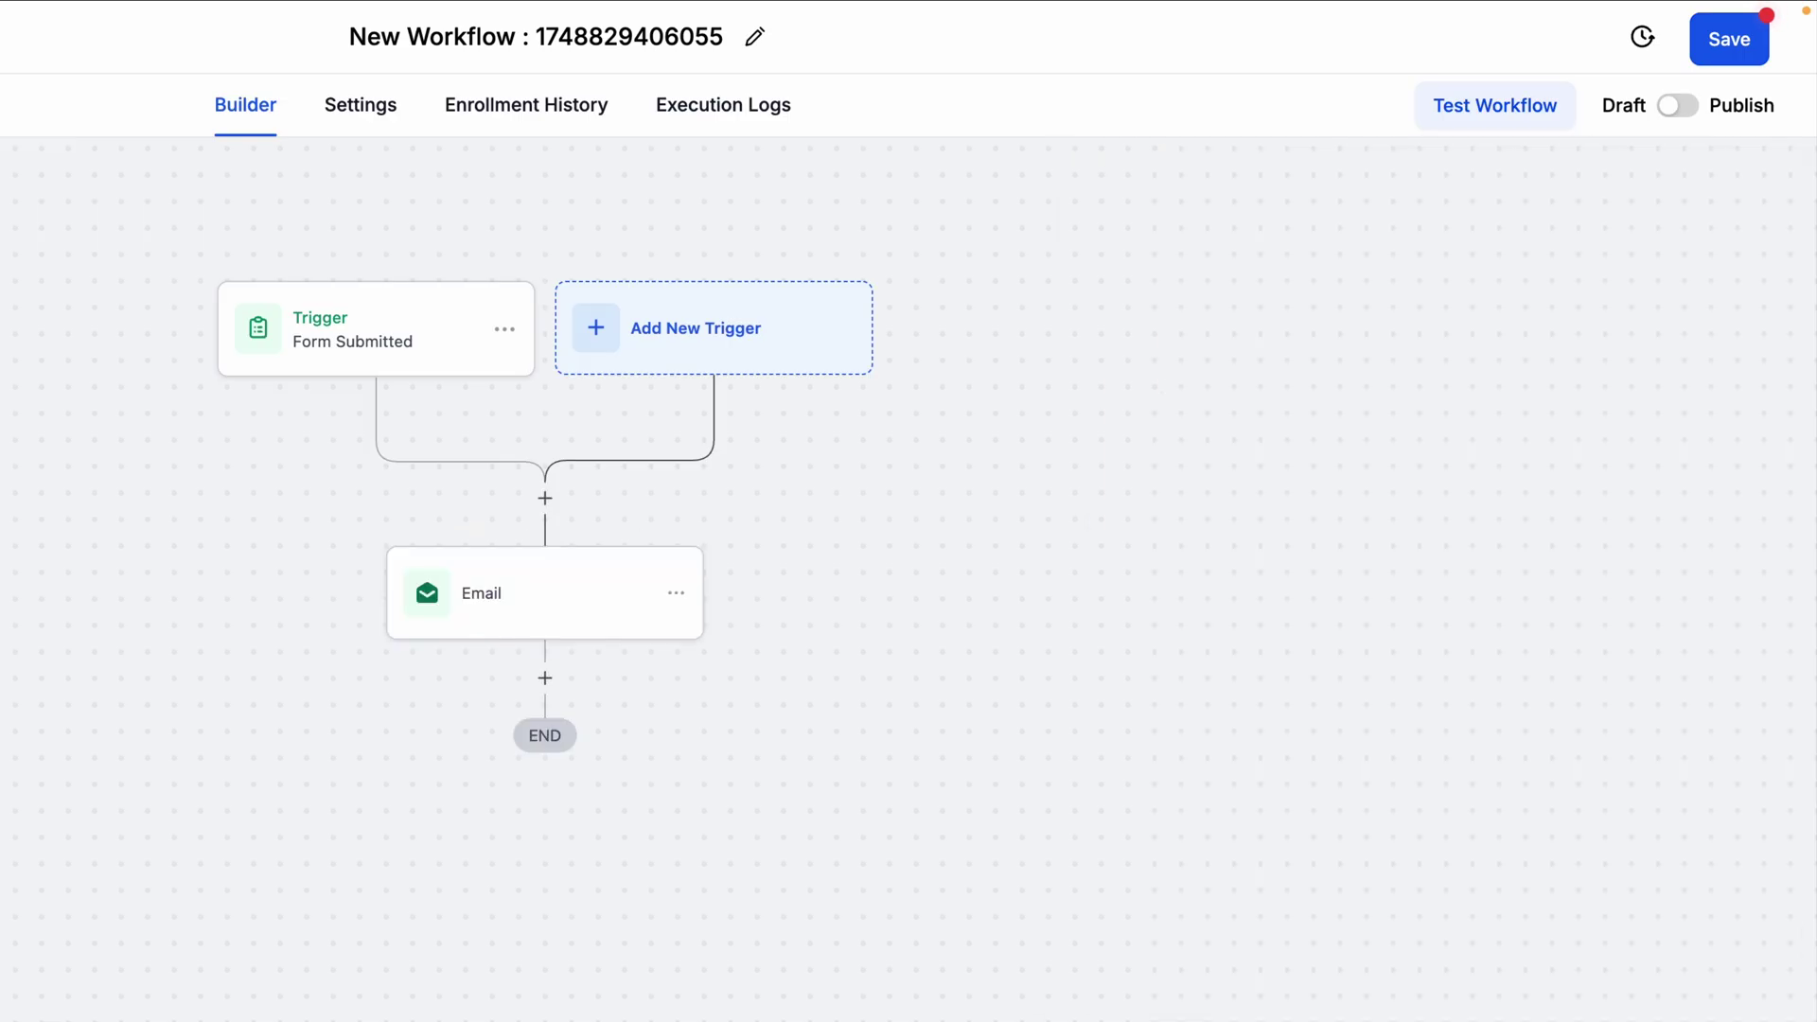
# Add a Create Or Update Opportunity action at New Lead, named after the contact's first name
pyautogui.click(568, 674)
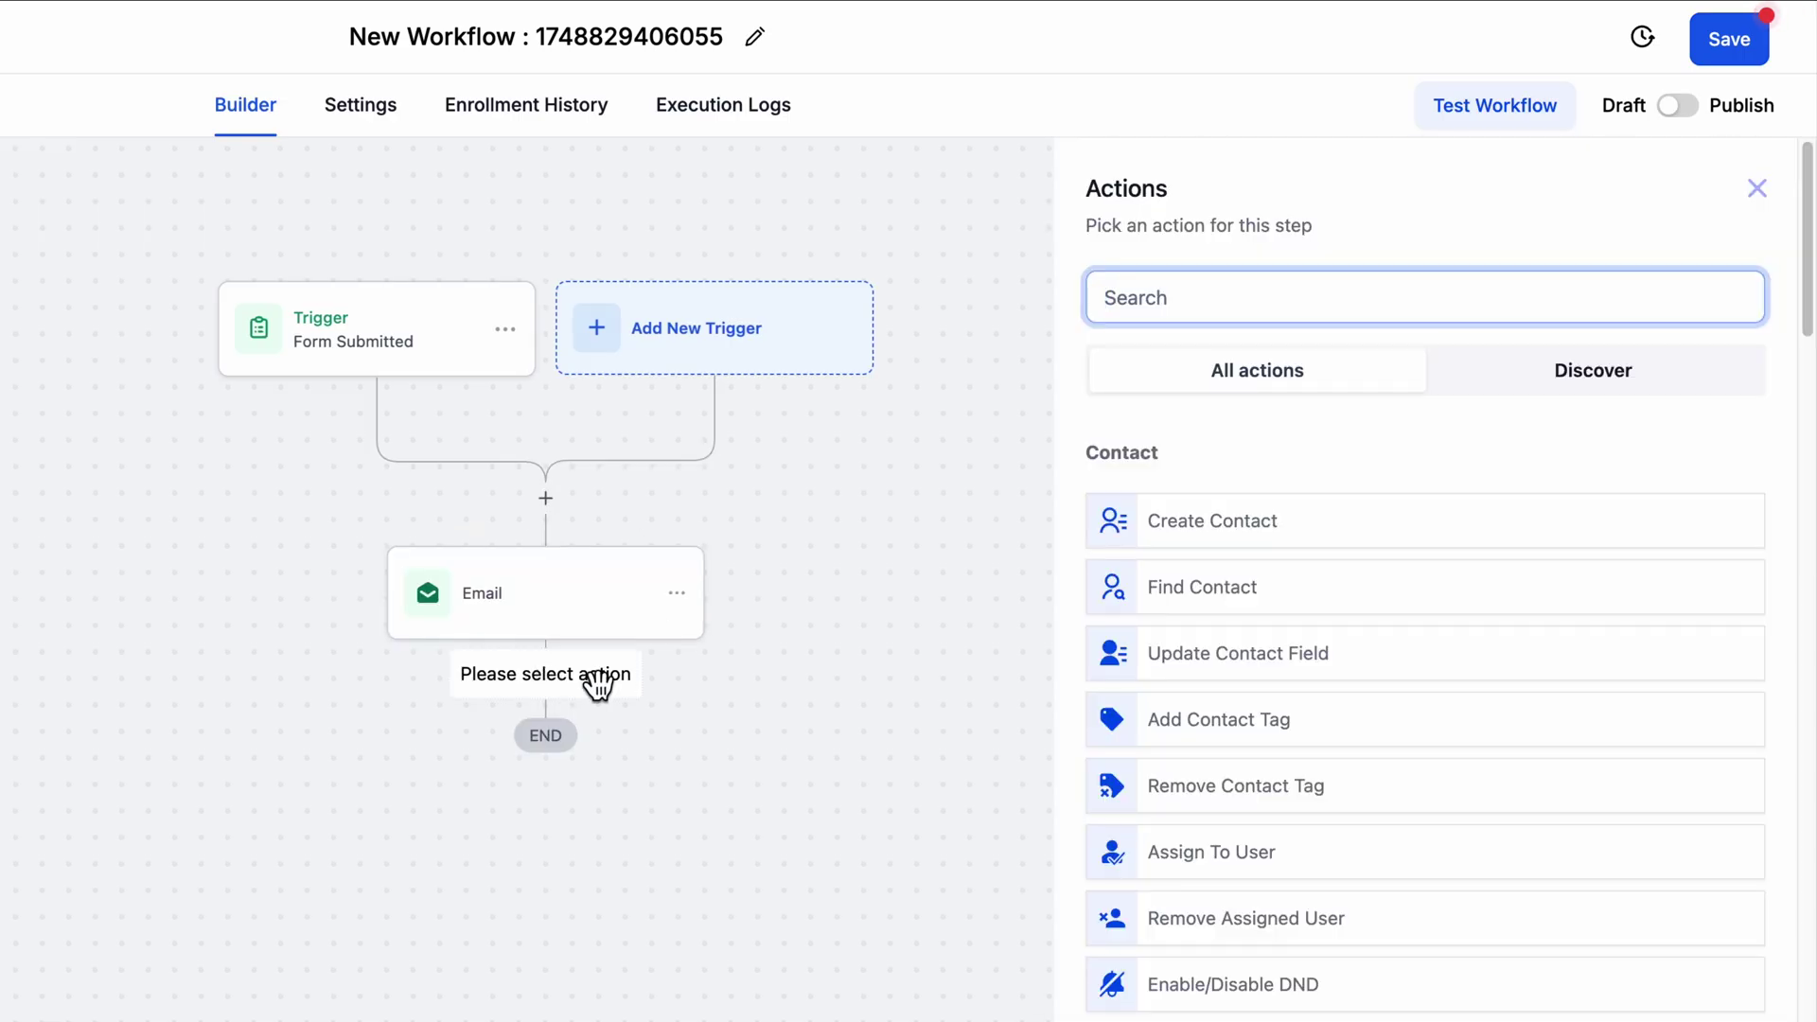
pyautogui.write('opportunit')
pyautogui.click(1216, 497)
pyautogui.click(1171, 714)
pyautogui.click(1095, 820)
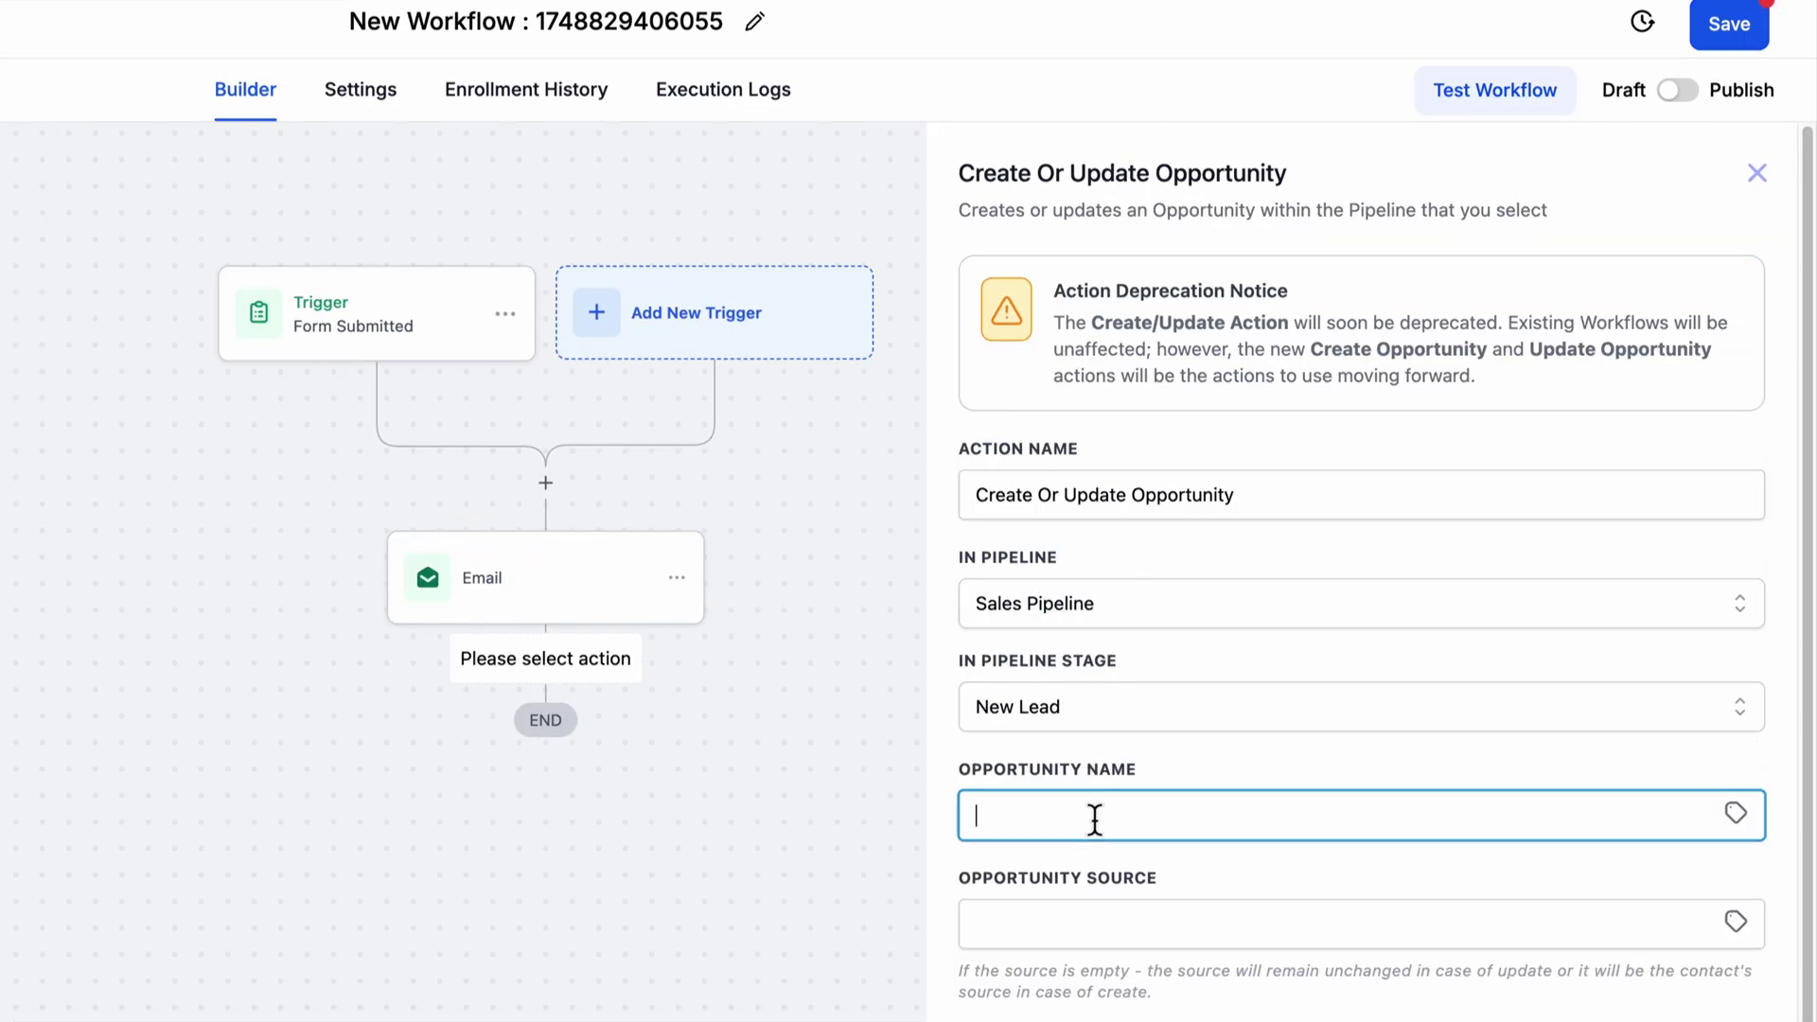
pyautogui.click(1734, 814)
pyautogui.click(1691, 791)
pyautogui.click(1605, 844)
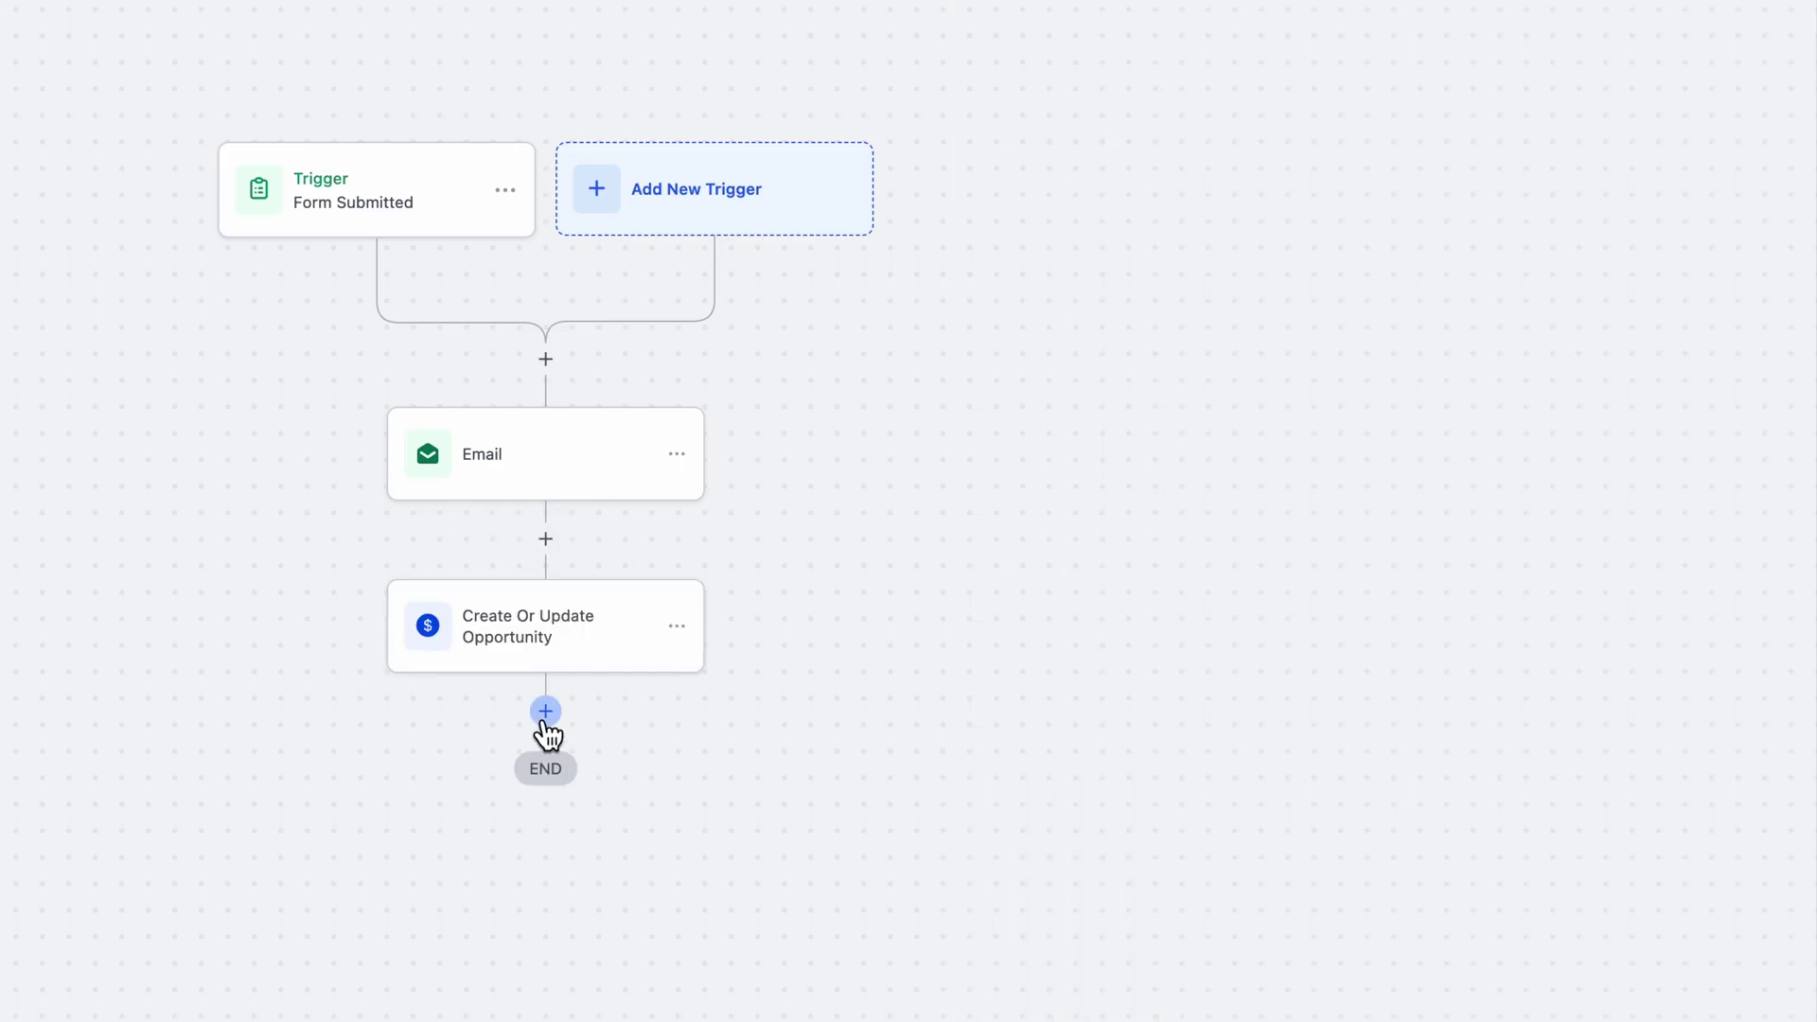
# Add an email-type Internal Notification action and save it
pyautogui.click(545, 712)
pyautogui.write('internal')
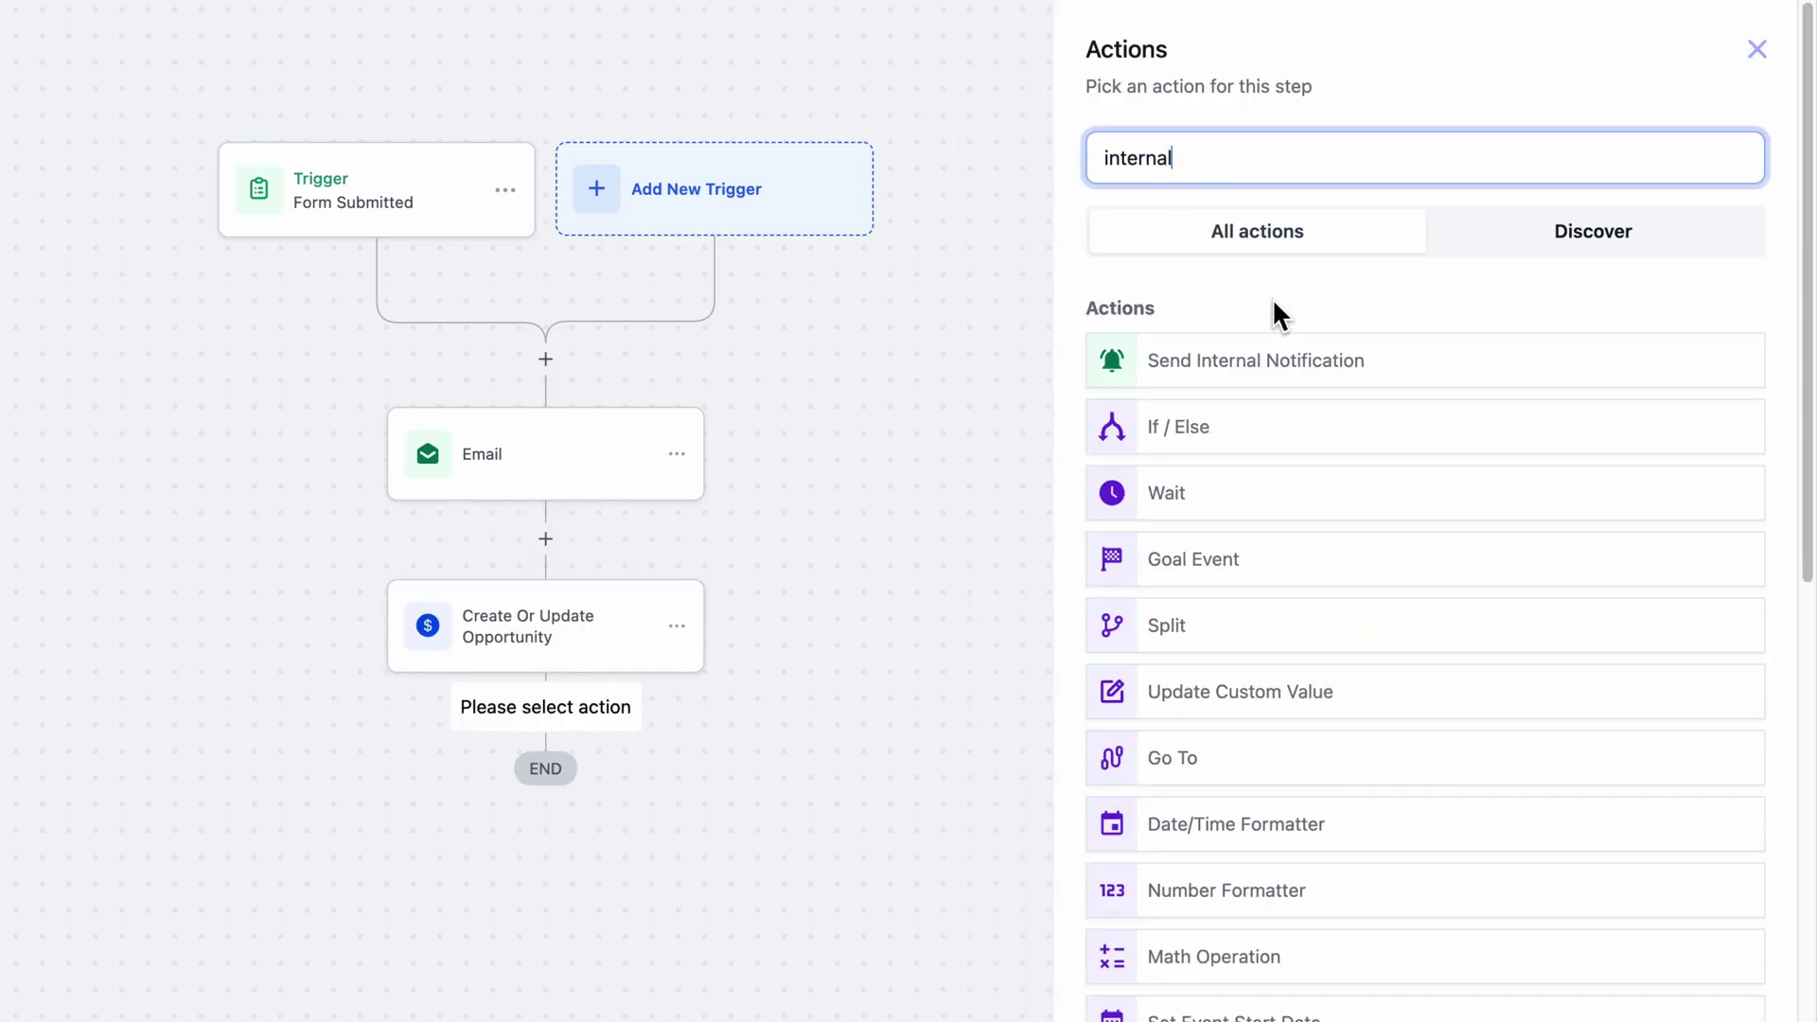
pyautogui.click(1374, 361)
pyautogui.click(1179, 380)
pyautogui.scroll(-3, 1213, 717)
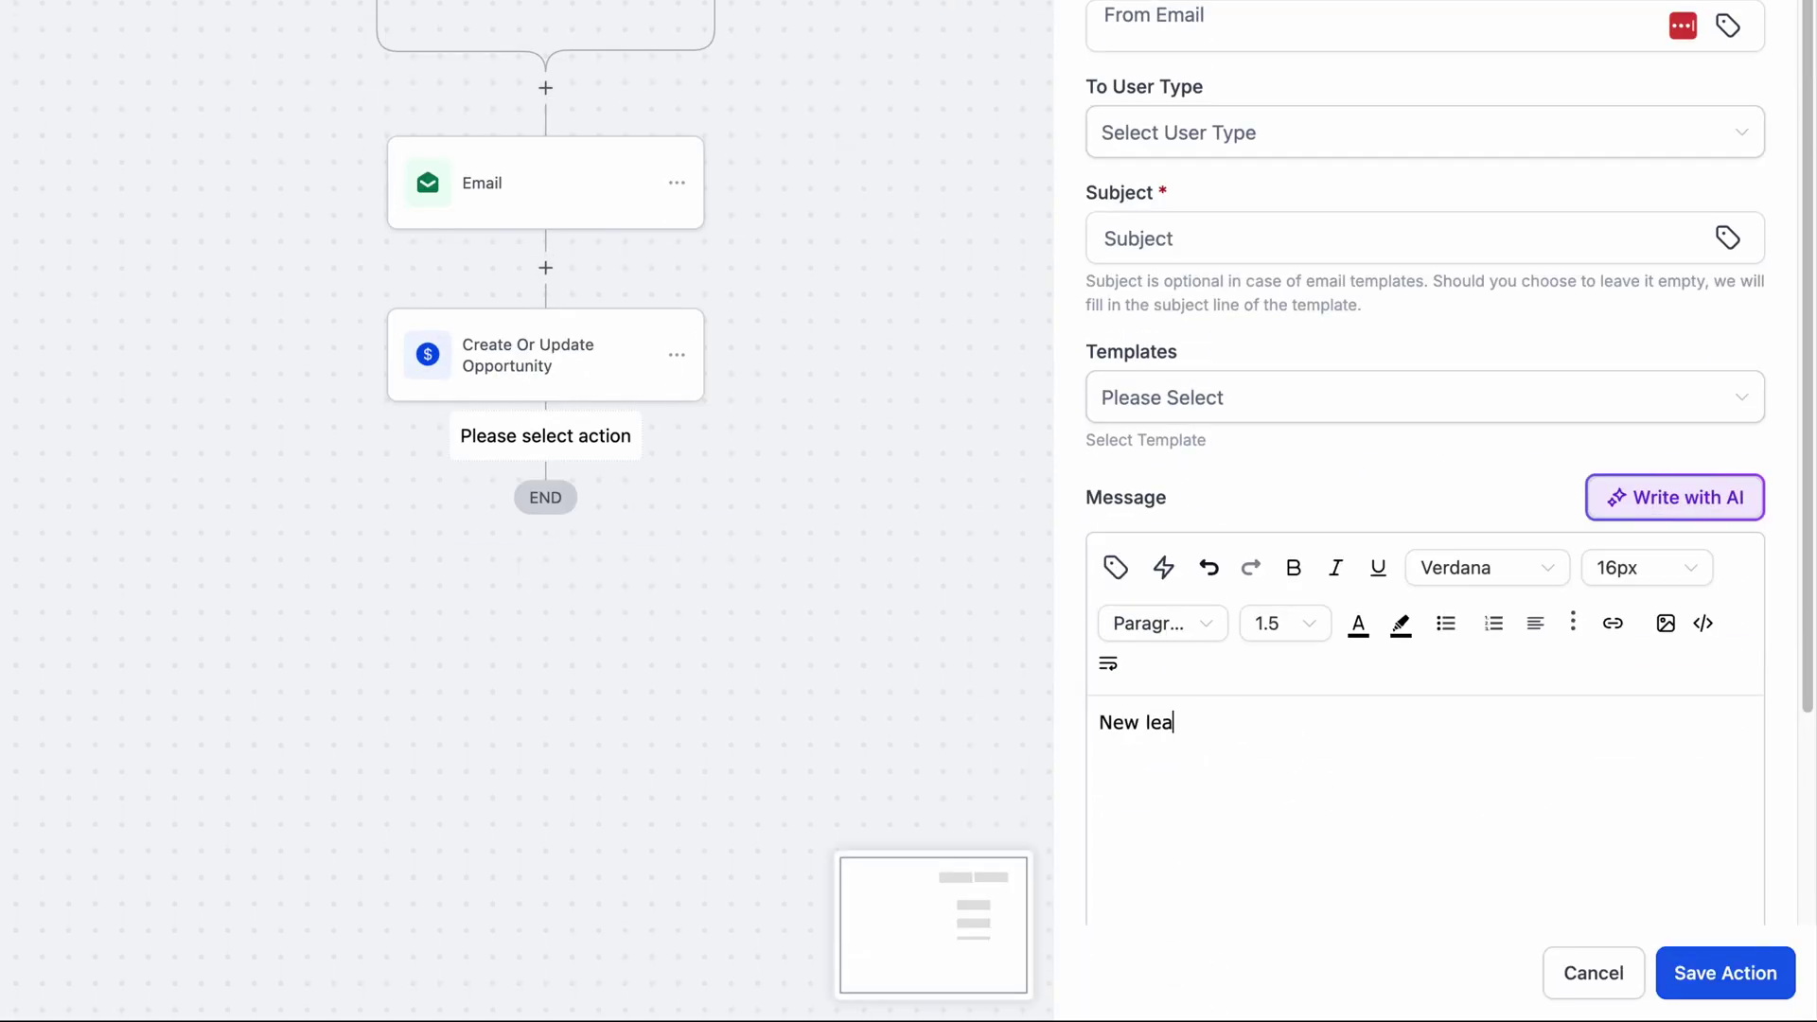
pyautogui.click(1420, 131)
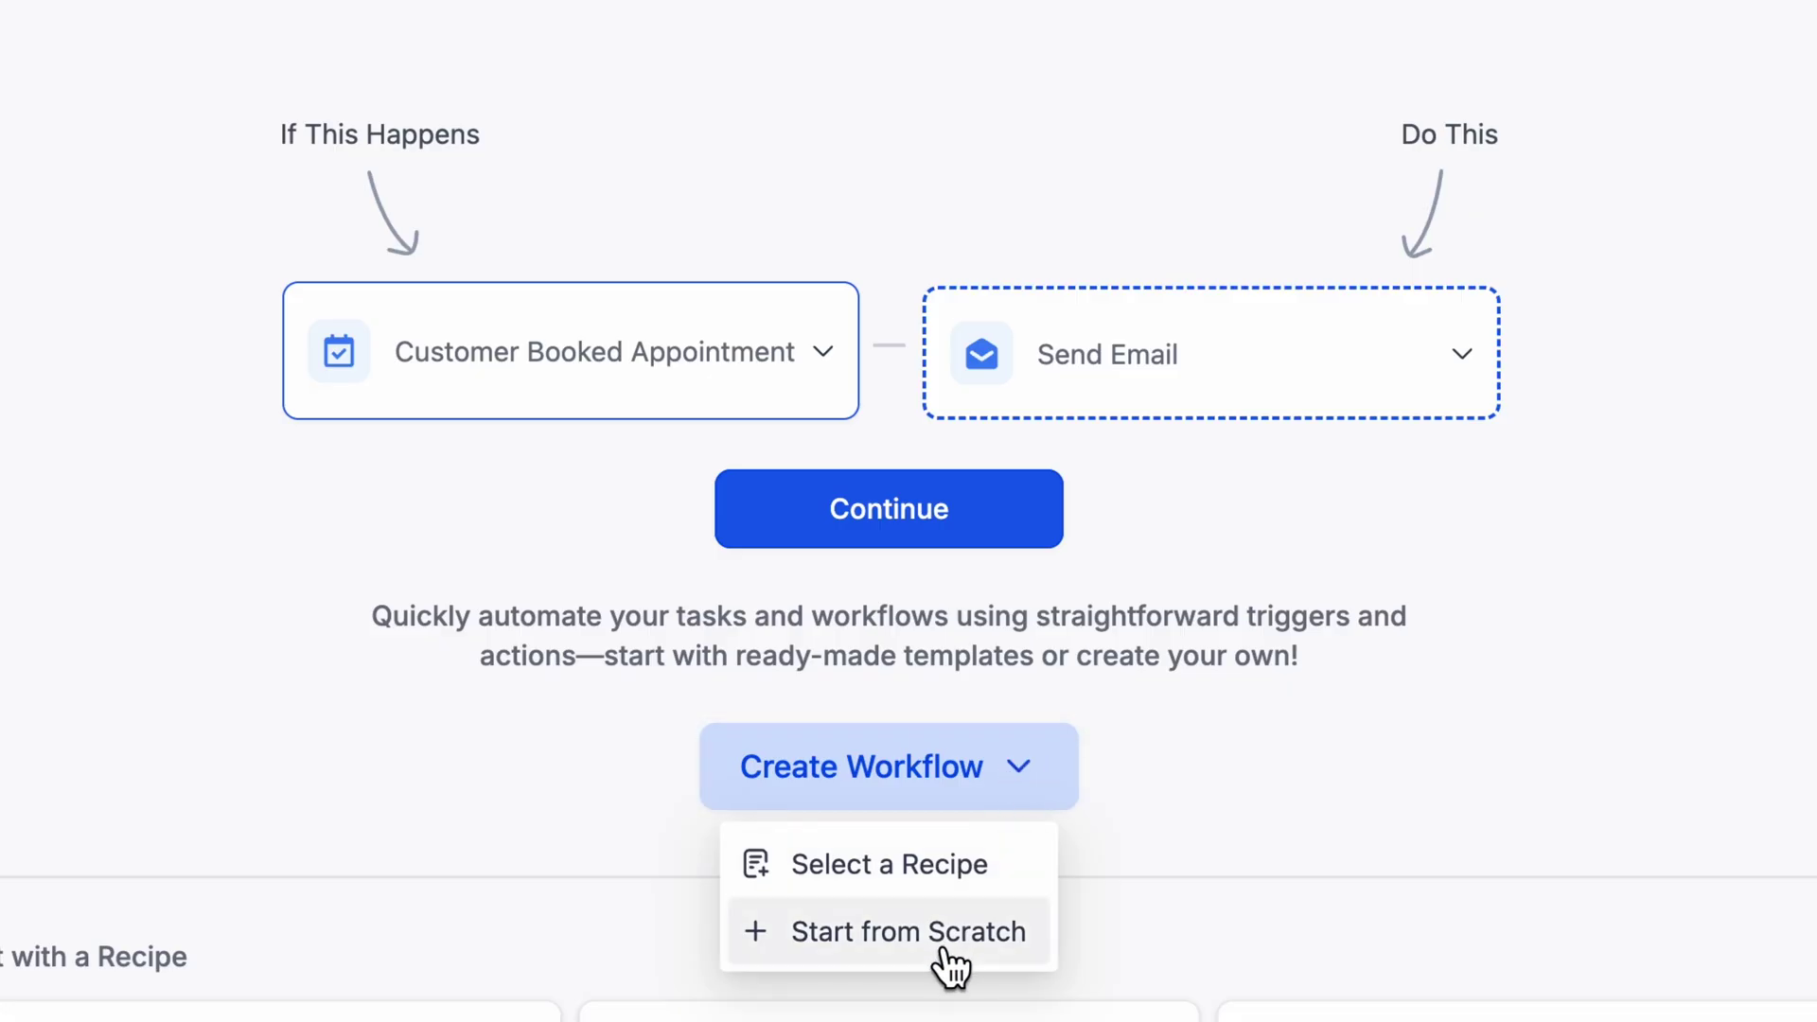
# Choose the FAQ Auto Reply recipe and pan across its triggers and reply steps
pyautogui.click(861, 869)
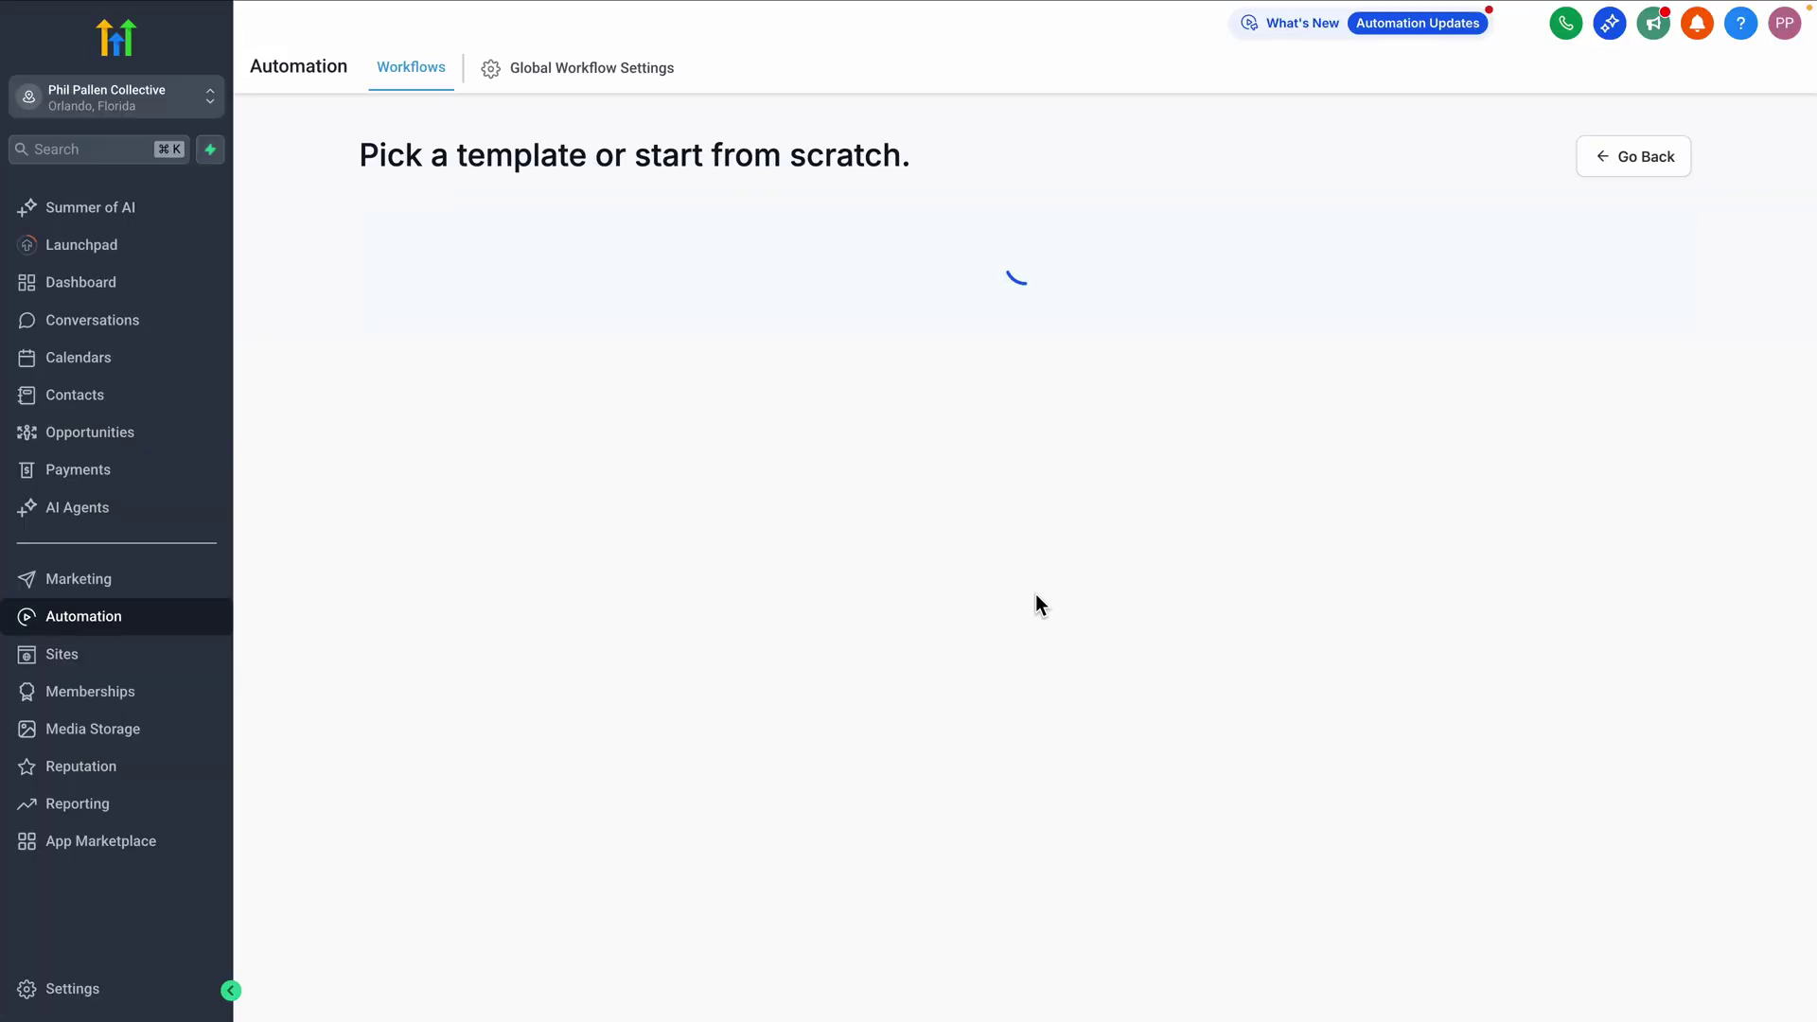
pyautogui.scroll(-1, 1189, 353)
pyautogui.scroll(-1, 1165, 412)
pyautogui.scroll(-3, 1164, 416)
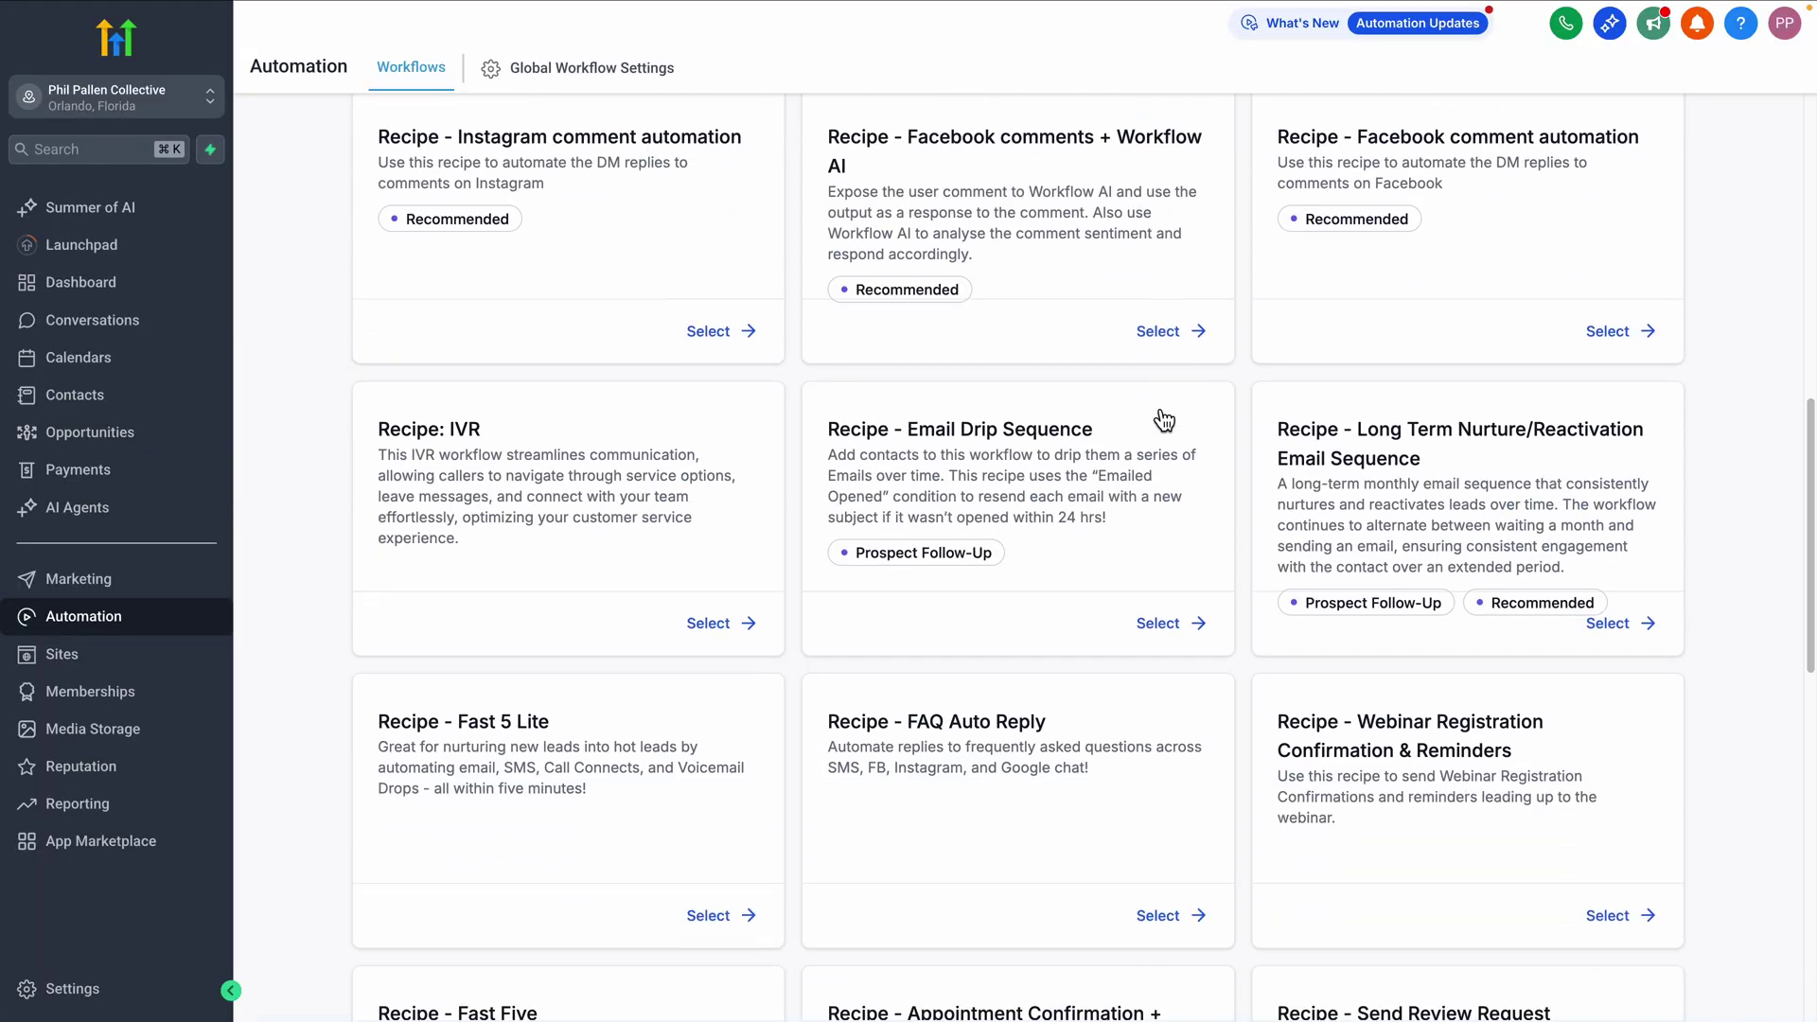
pyautogui.scroll(-1, 1185, 390)
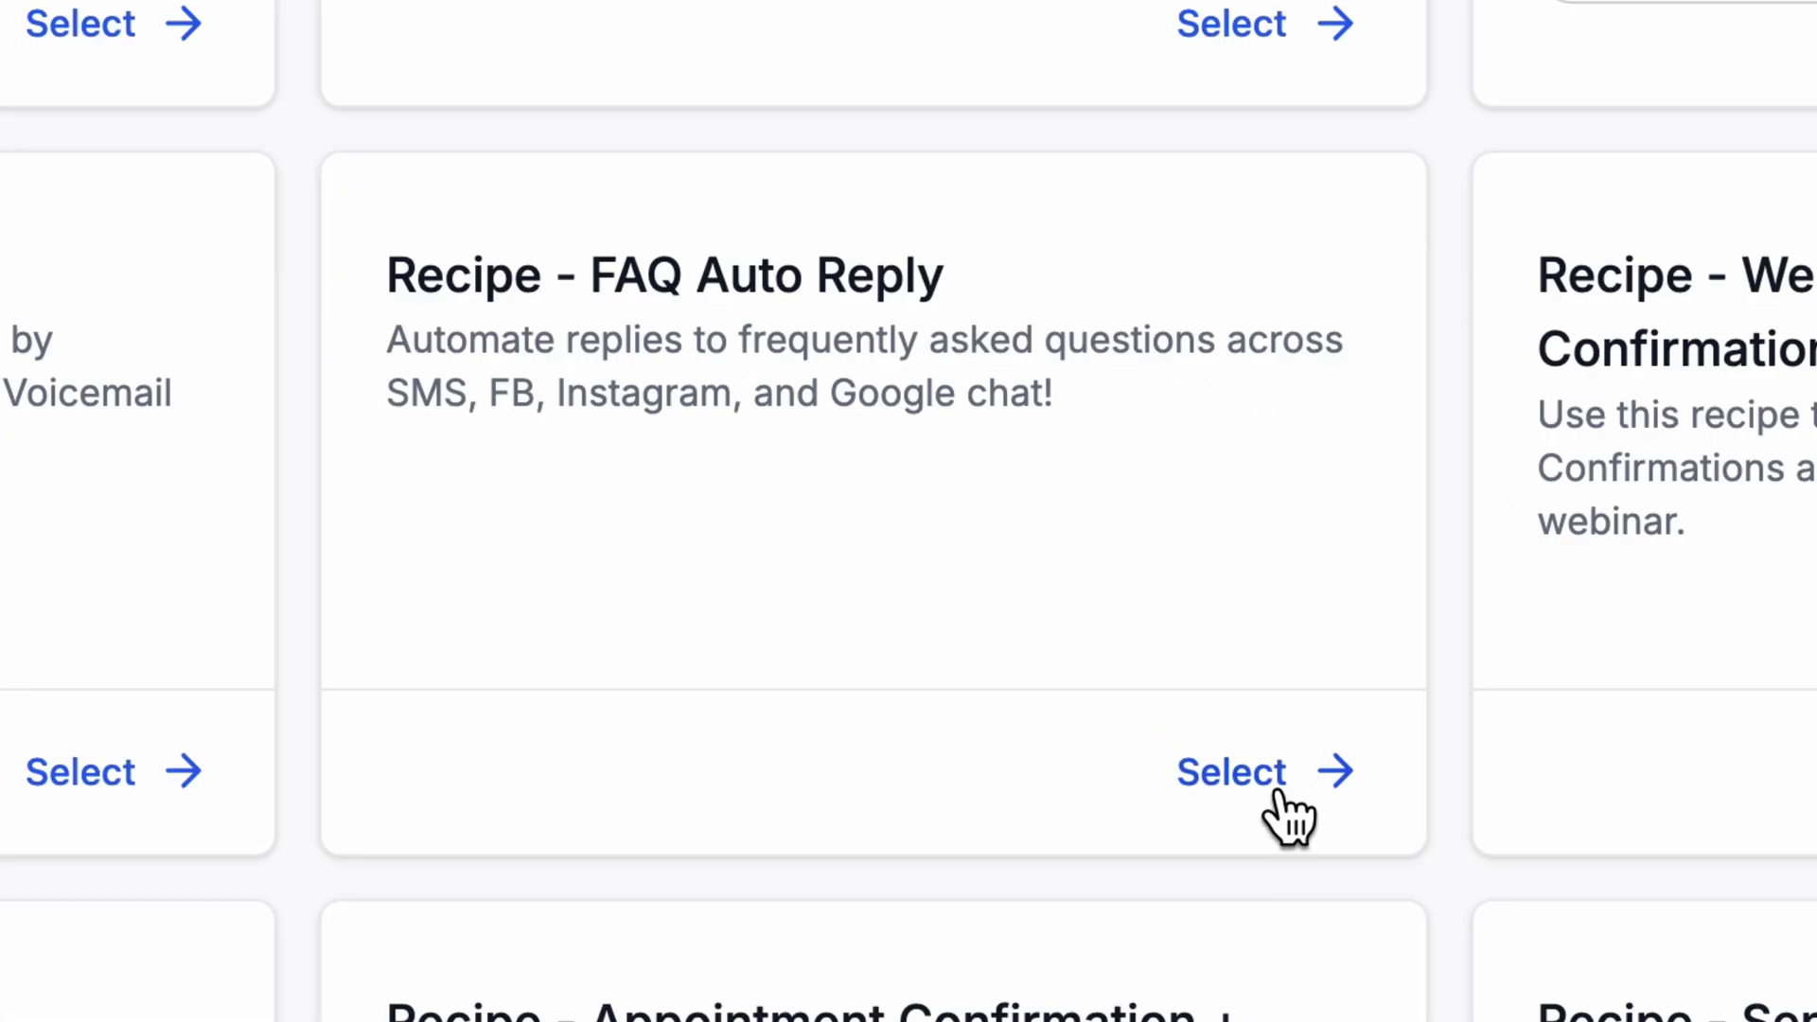
pyautogui.click(1278, 791)
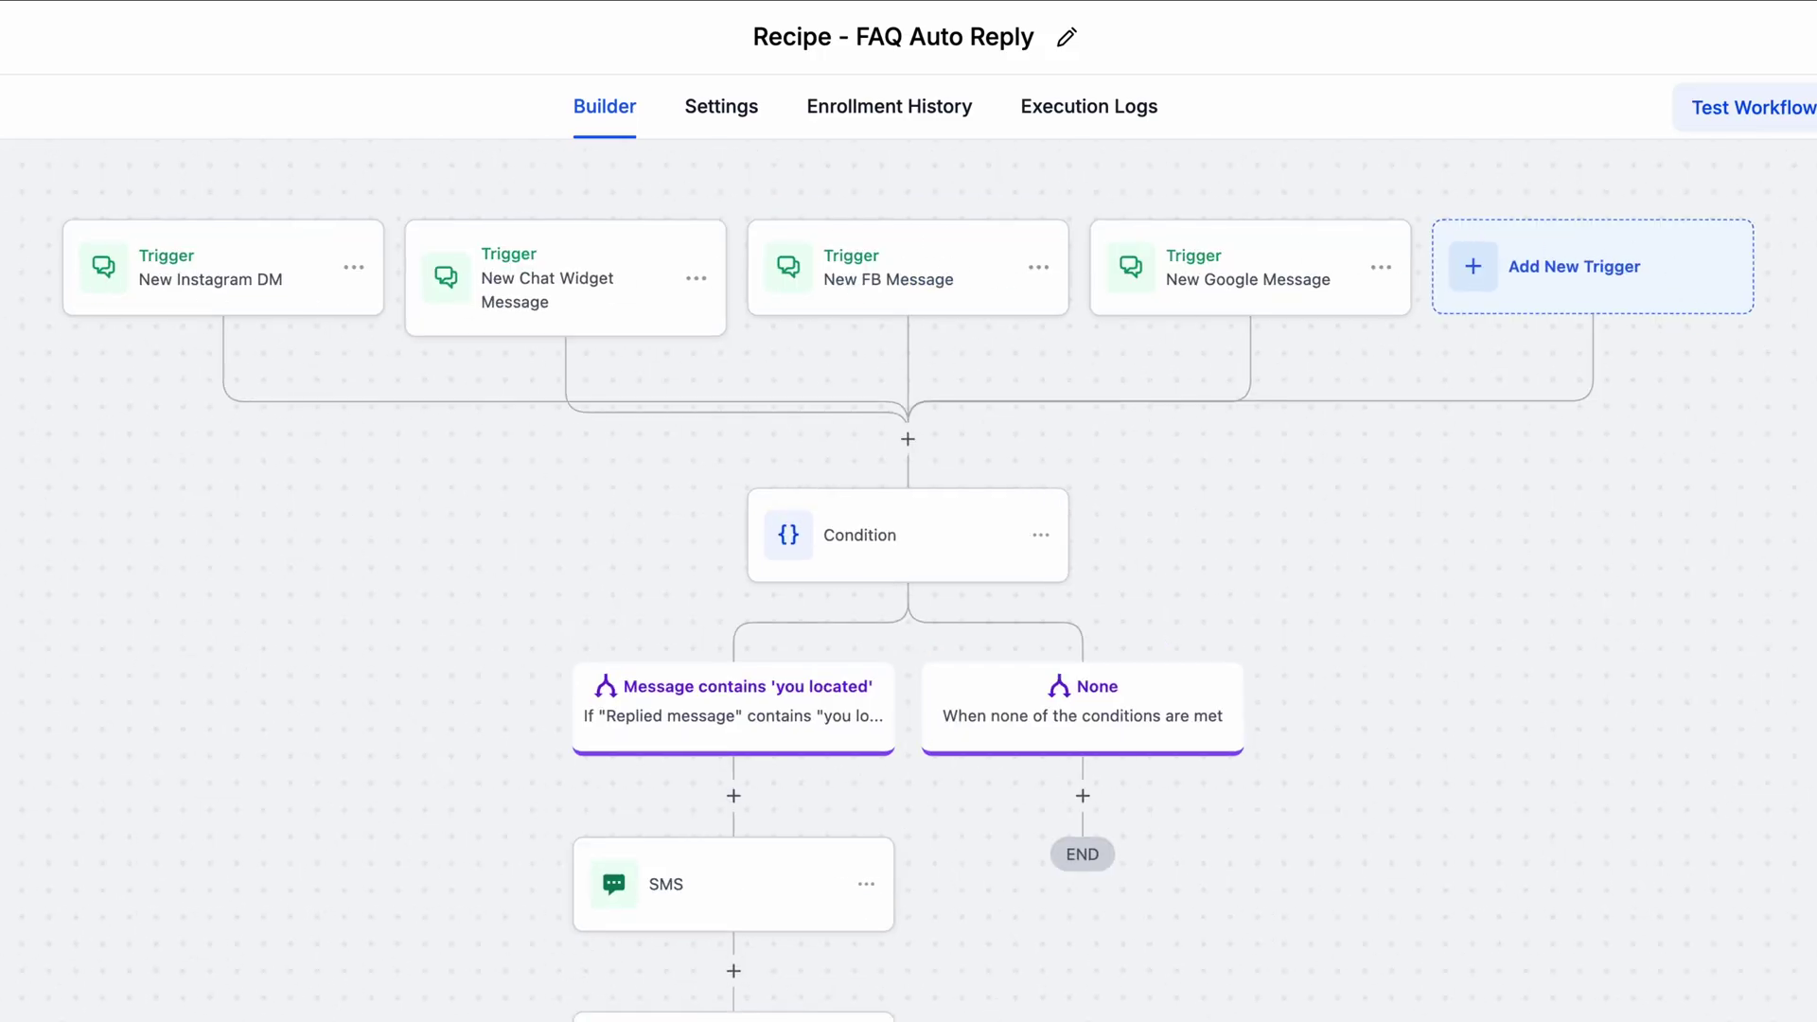
pyautogui.moveTo(1100, 960); pyautogui.dragTo(1110, 580)
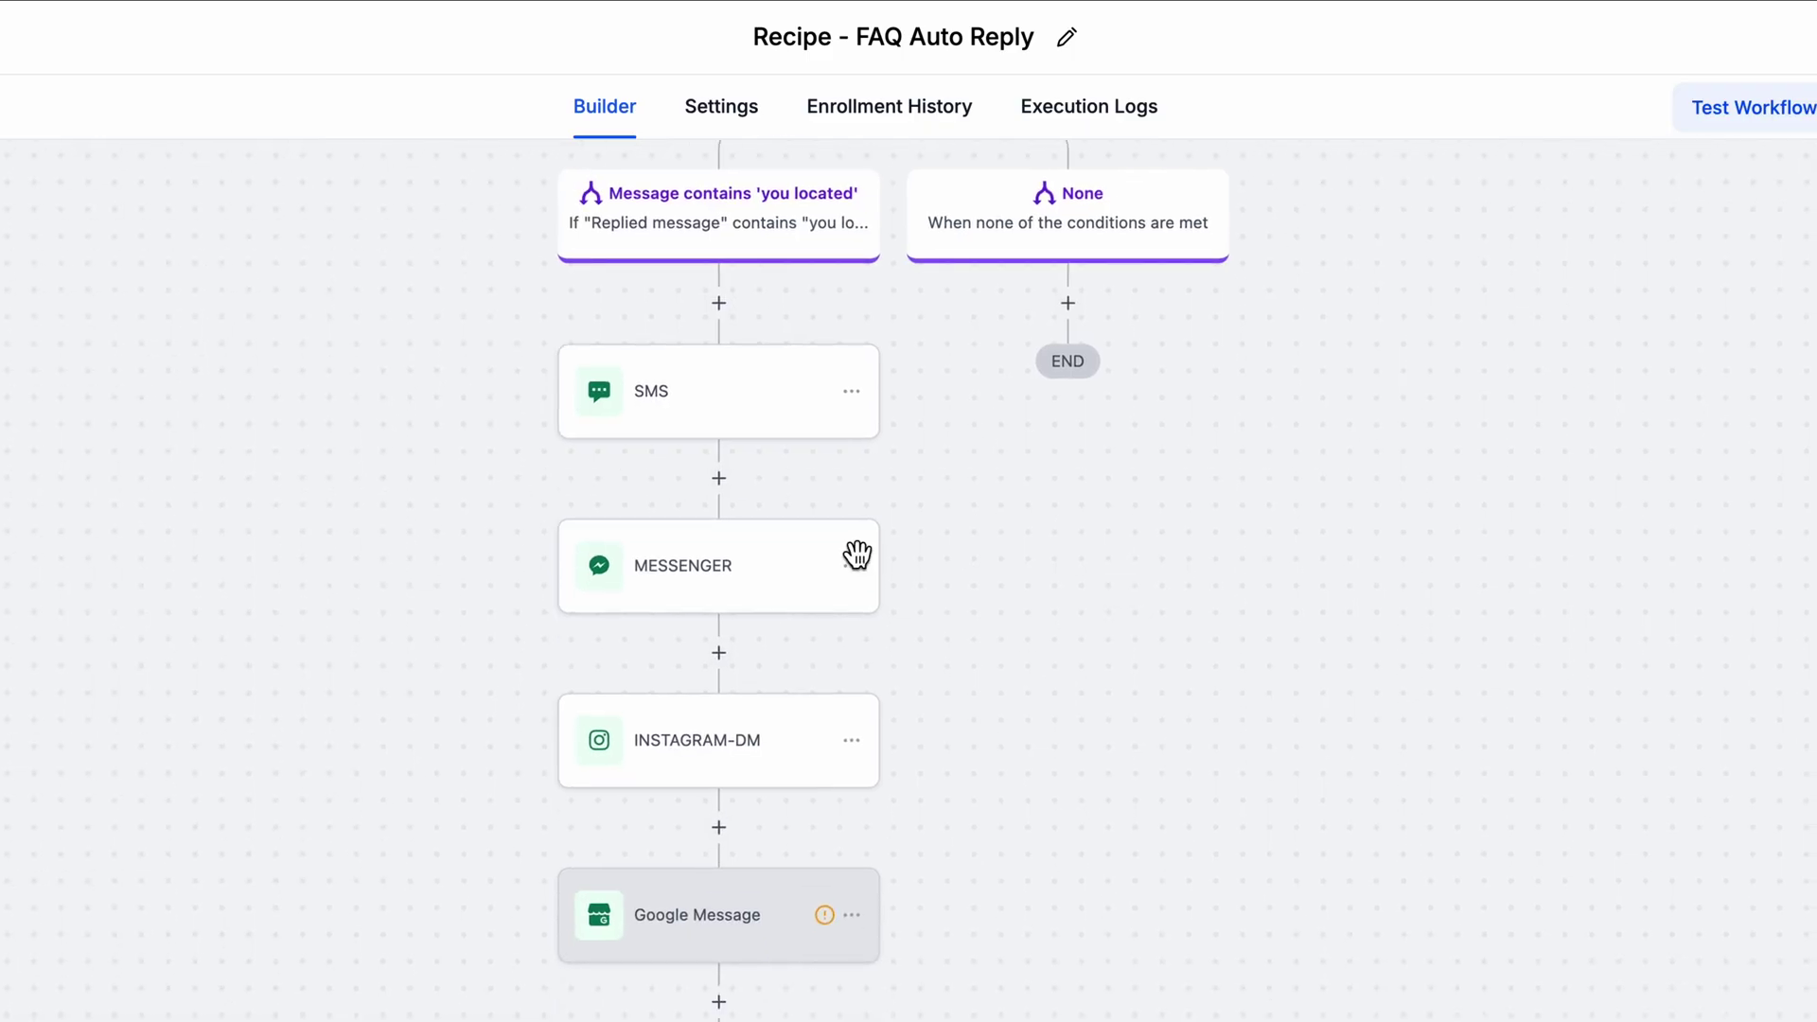
pyautogui.moveTo(1205, 629); pyautogui.dragTo(1233, 1021)
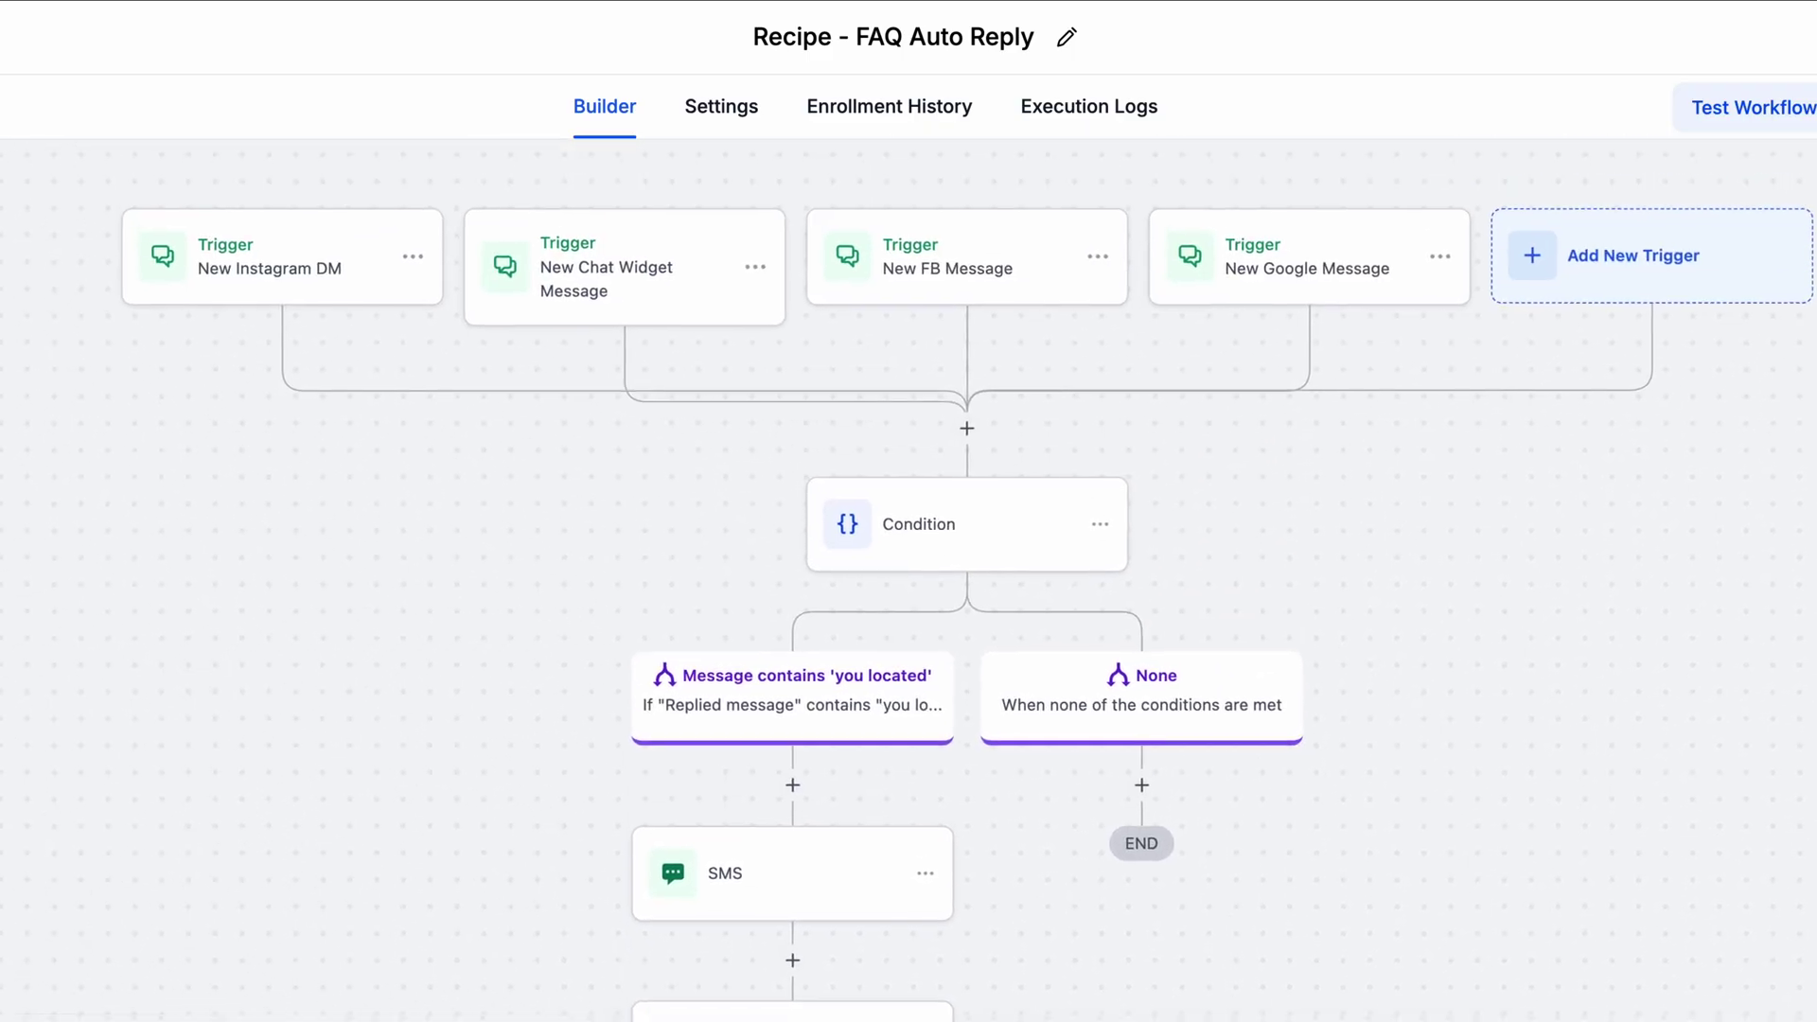
pyautogui.moveTo(1286, 417); pyautogui.dragTo(1274, 557)
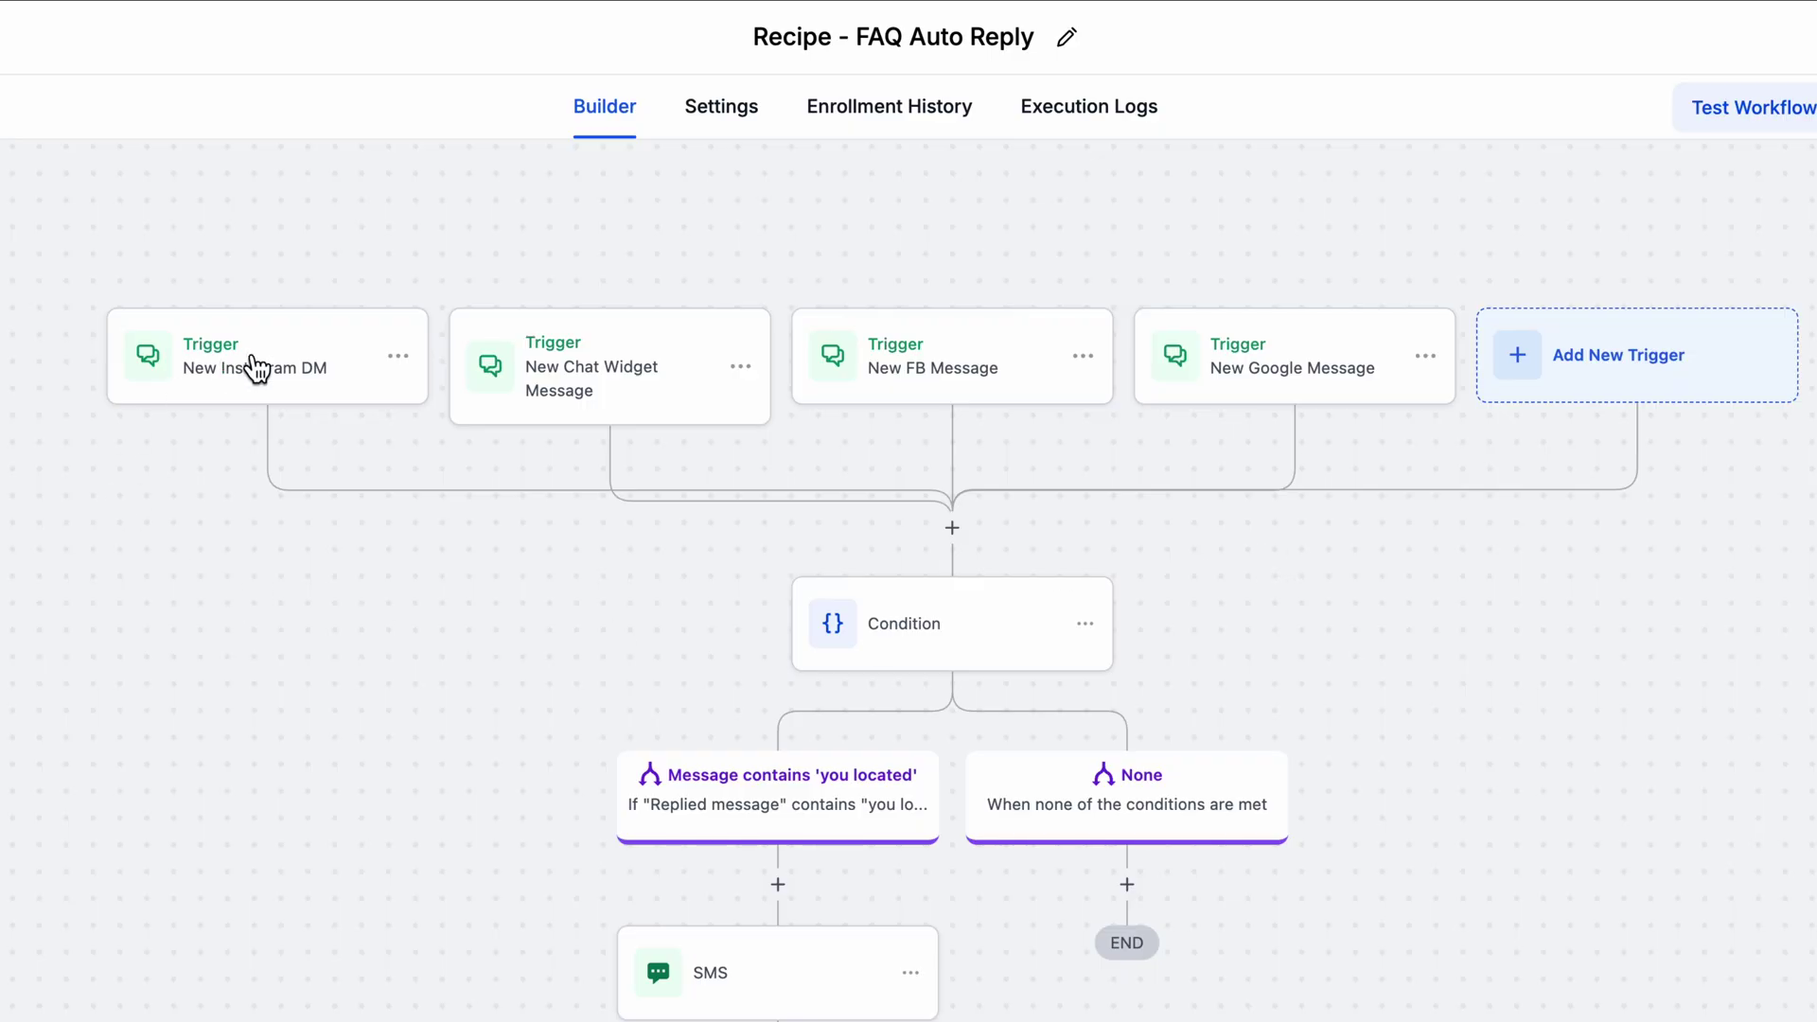
pyautogui.click(969, 601)
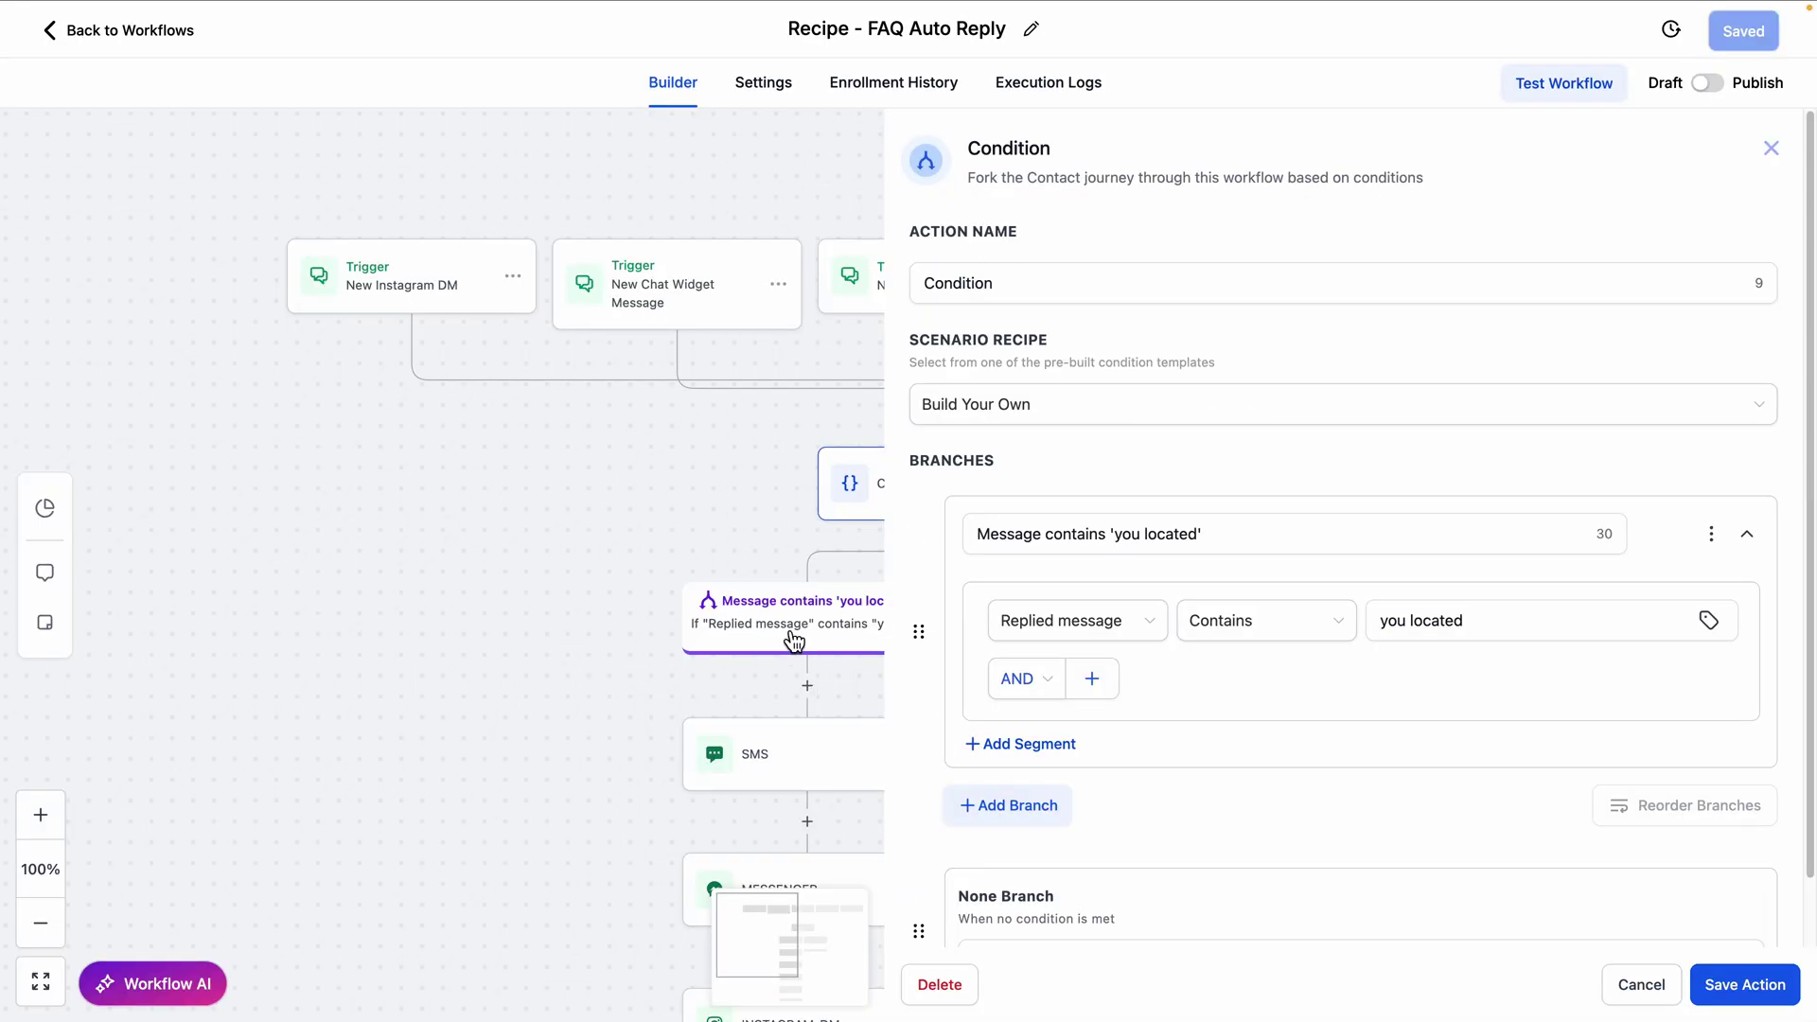
pyautogui.click(1771, 148)
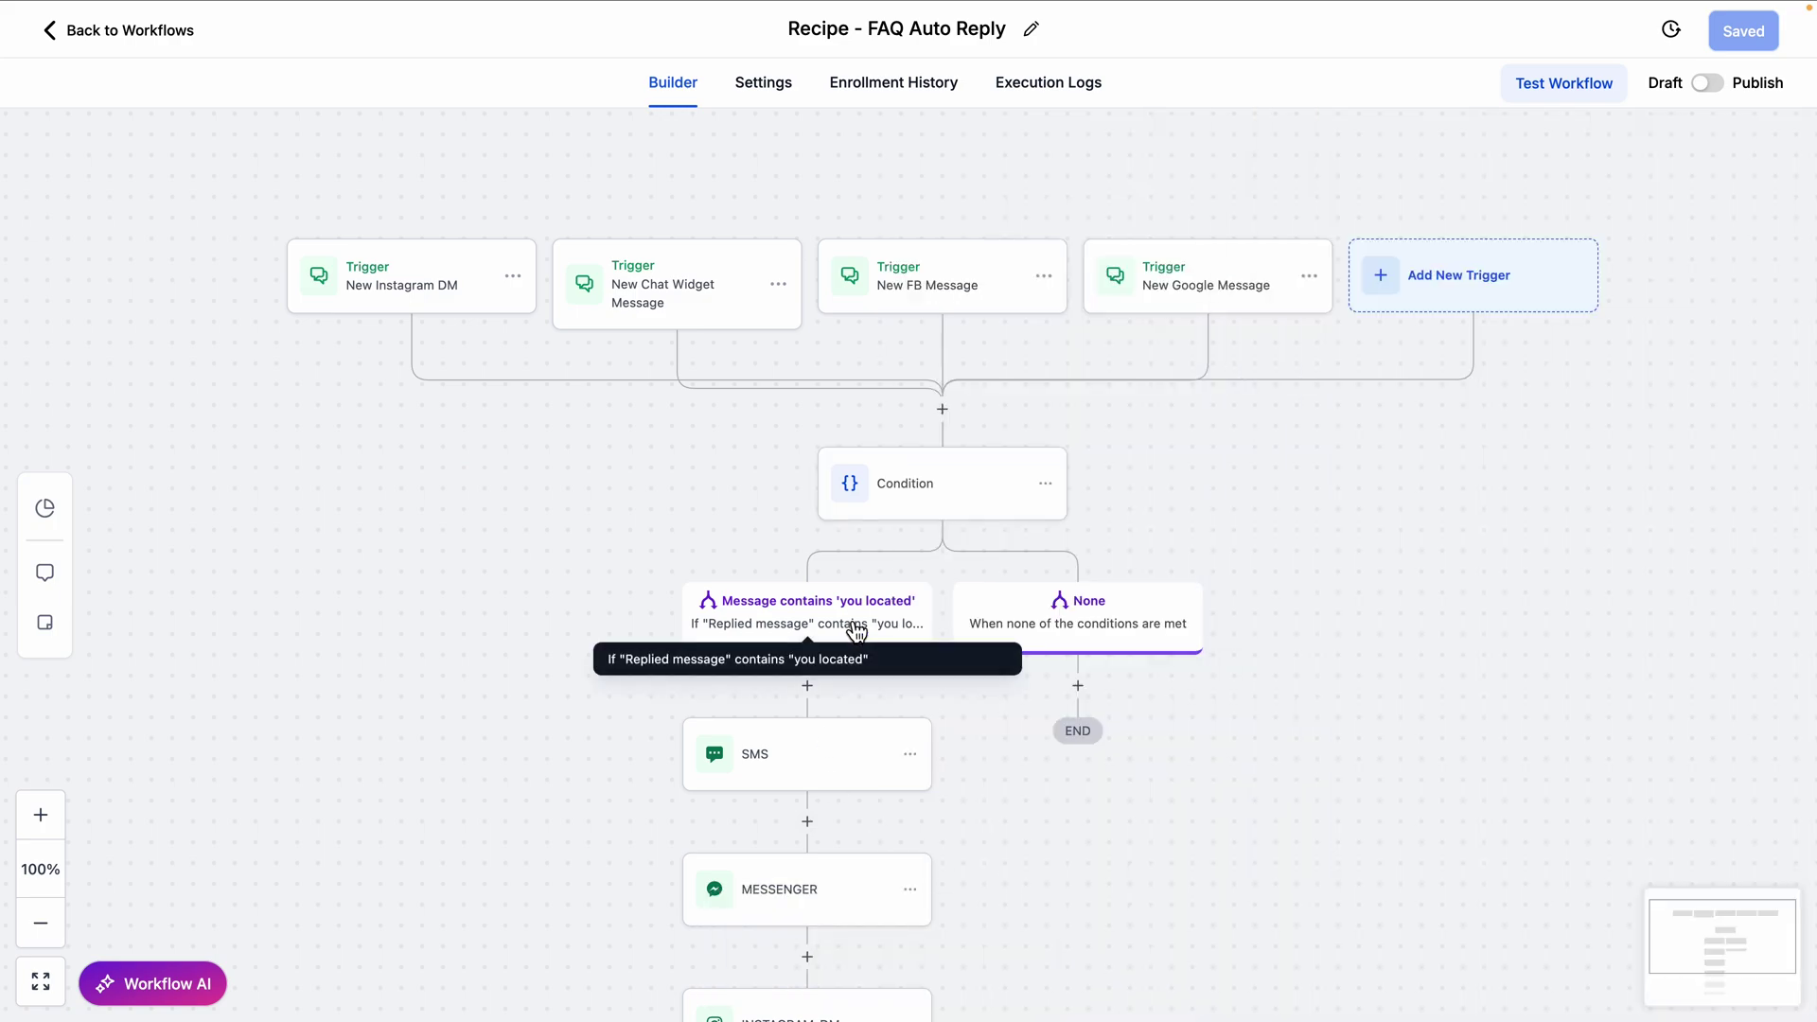
pyautogui.click(859, 632)
pyautogui.scroll(-1, 1497, 605)
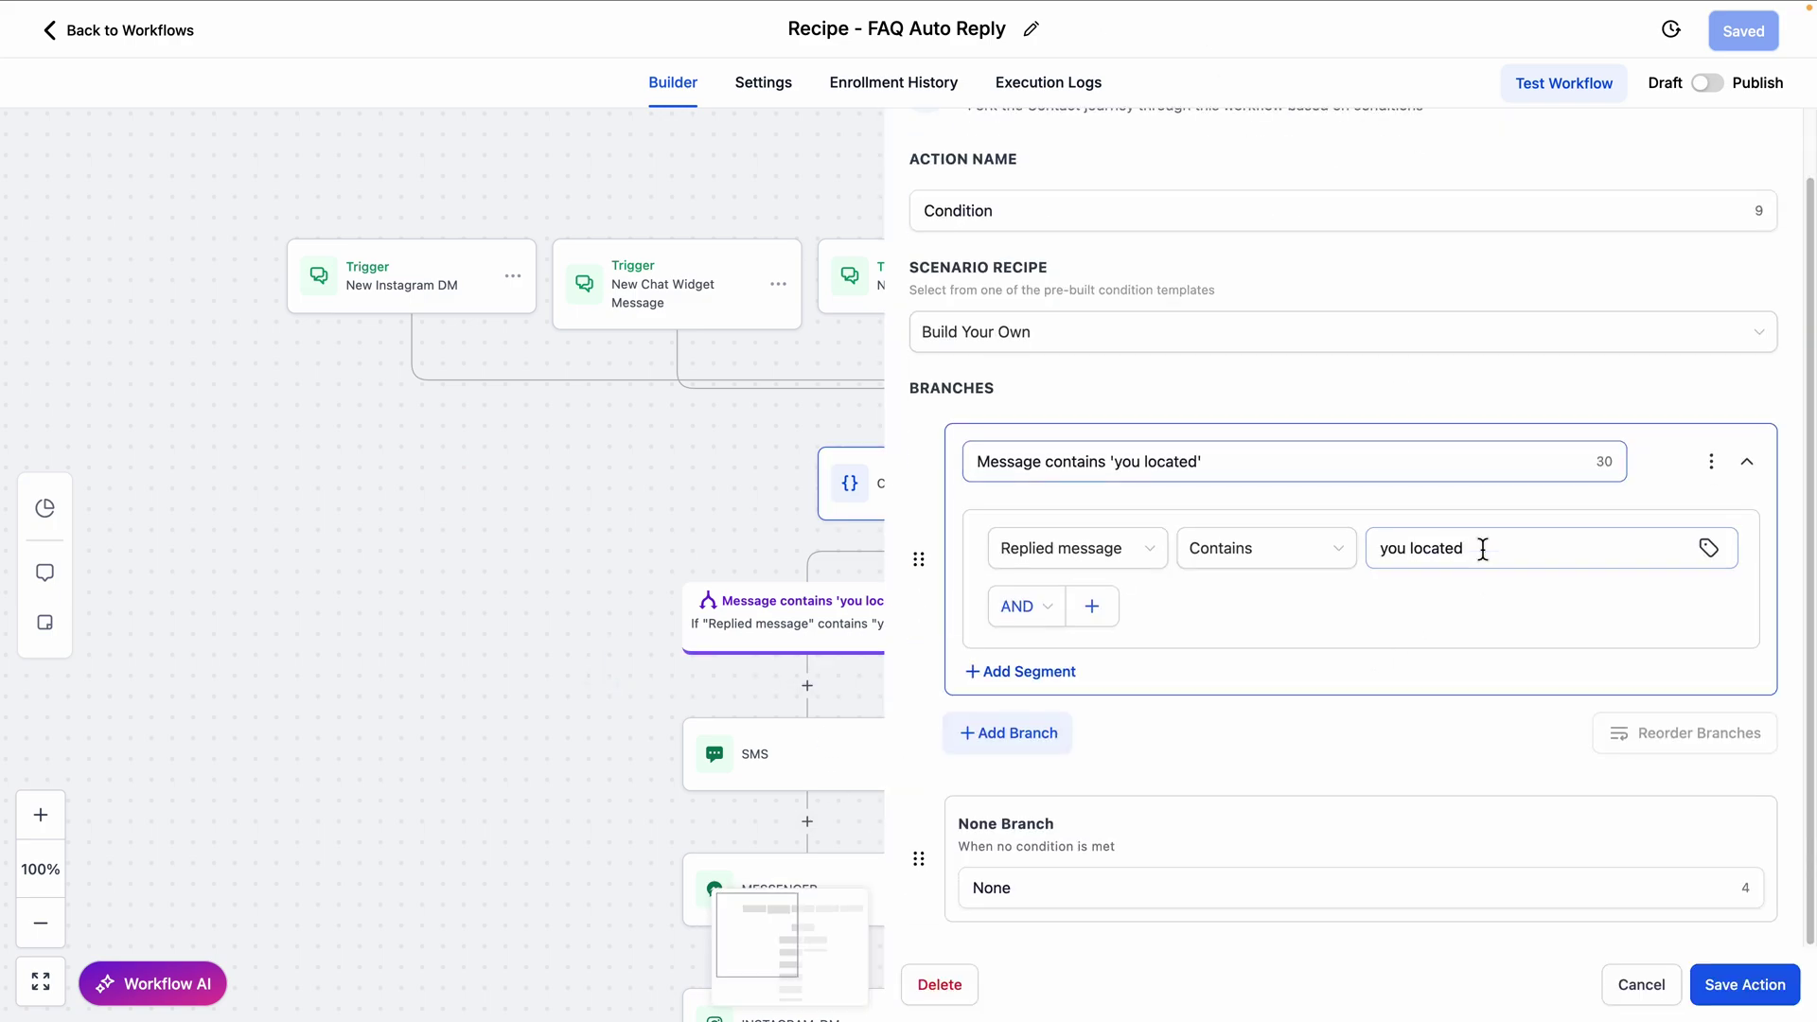
pyautogui.click(1481, 547)
pyautogui.click(1120, 879)
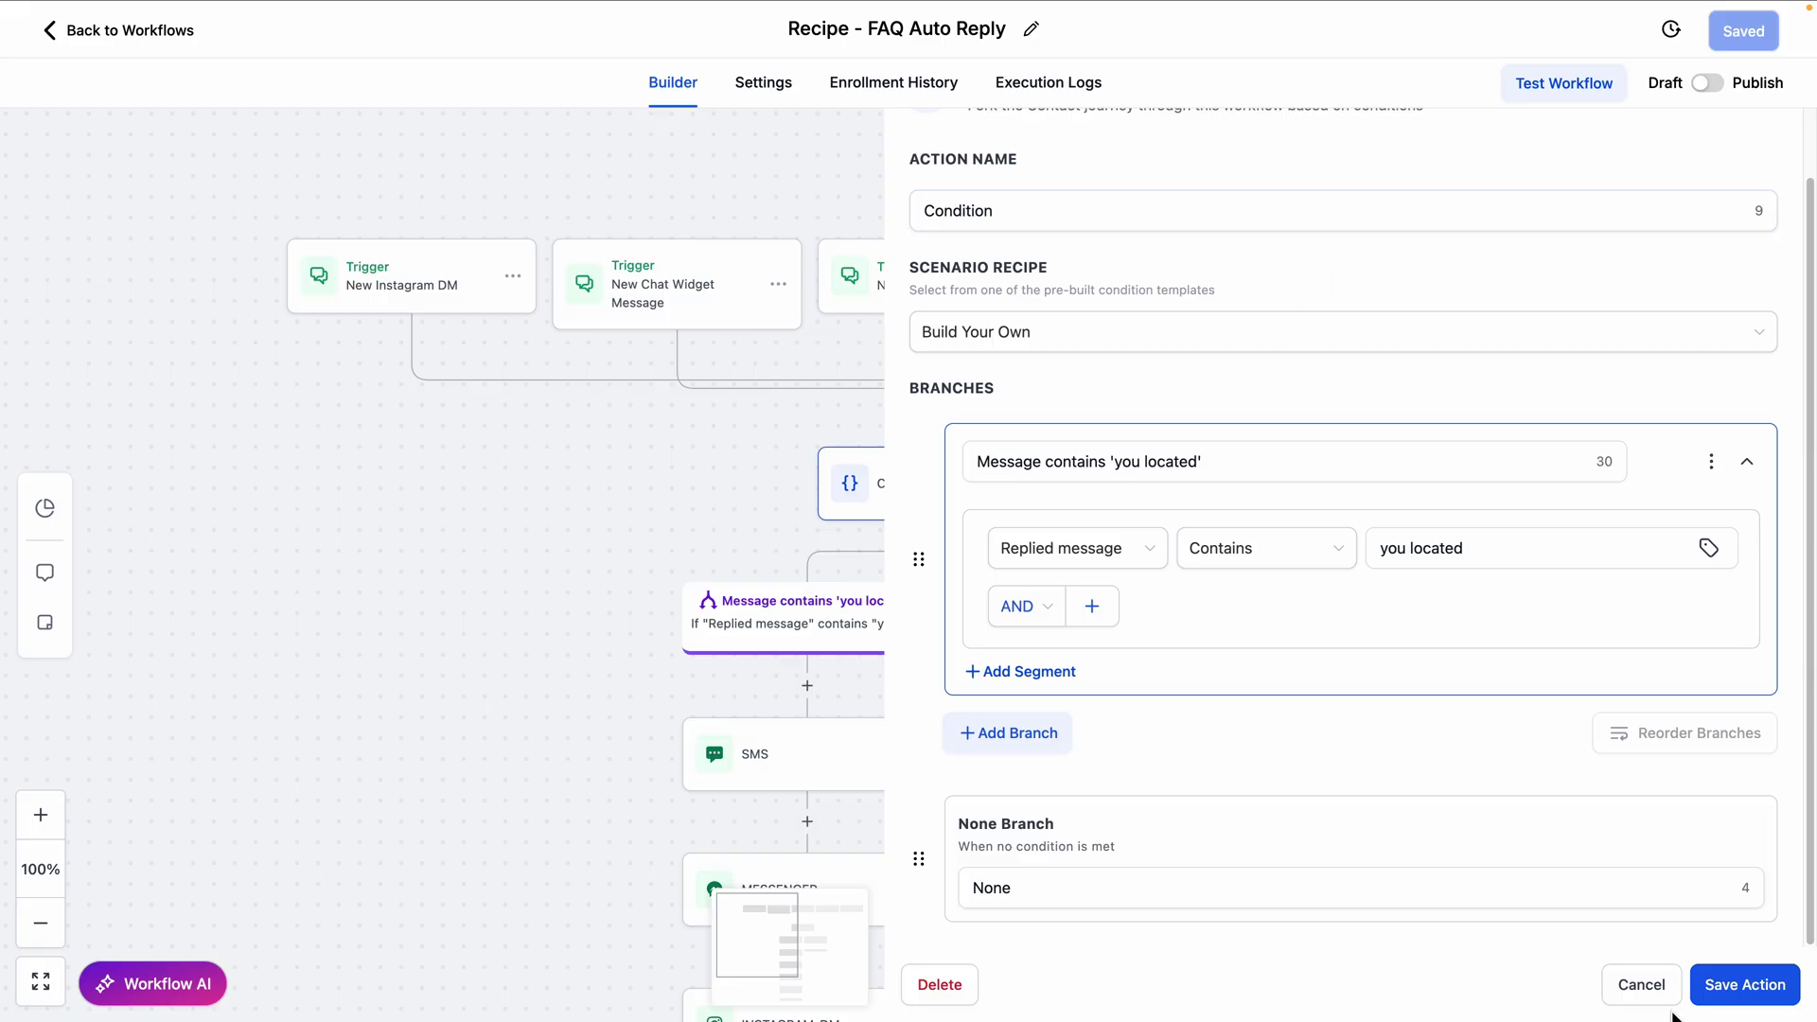
pyautogui.click(1635, 991)
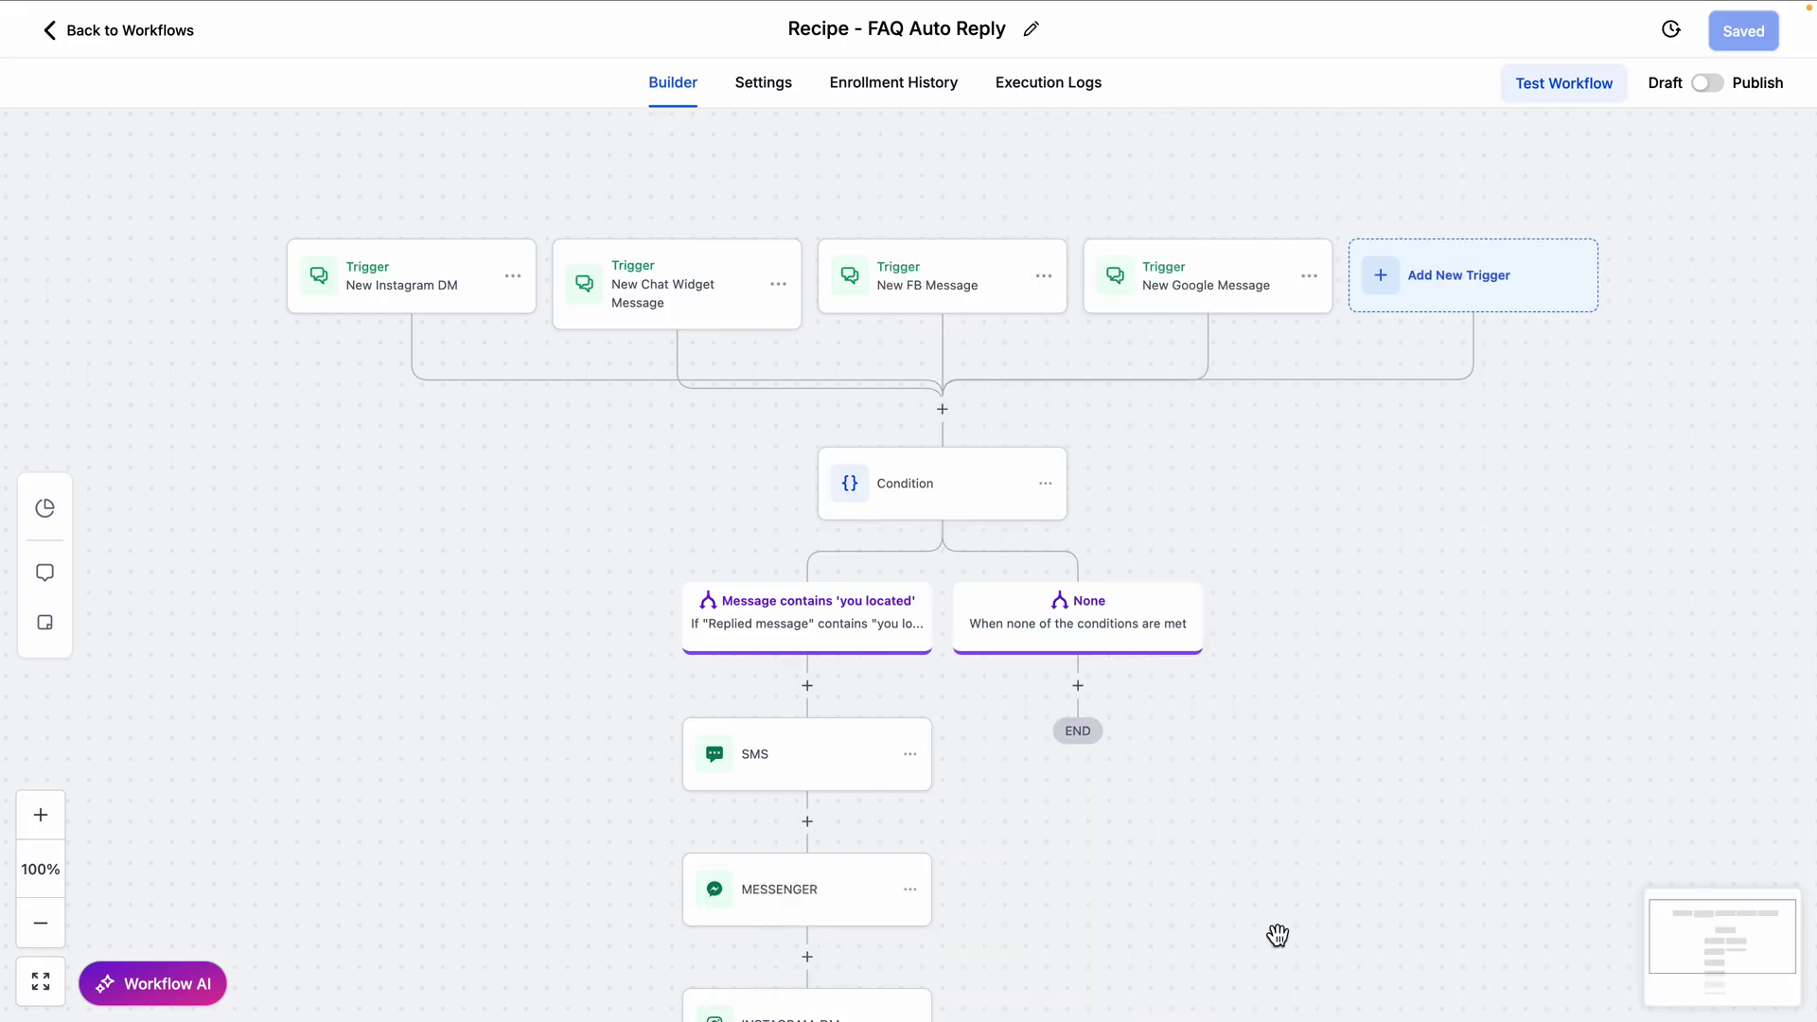
pyautogui.moveTo(1278, 934); pyautogui.dragTo(1269, 562)
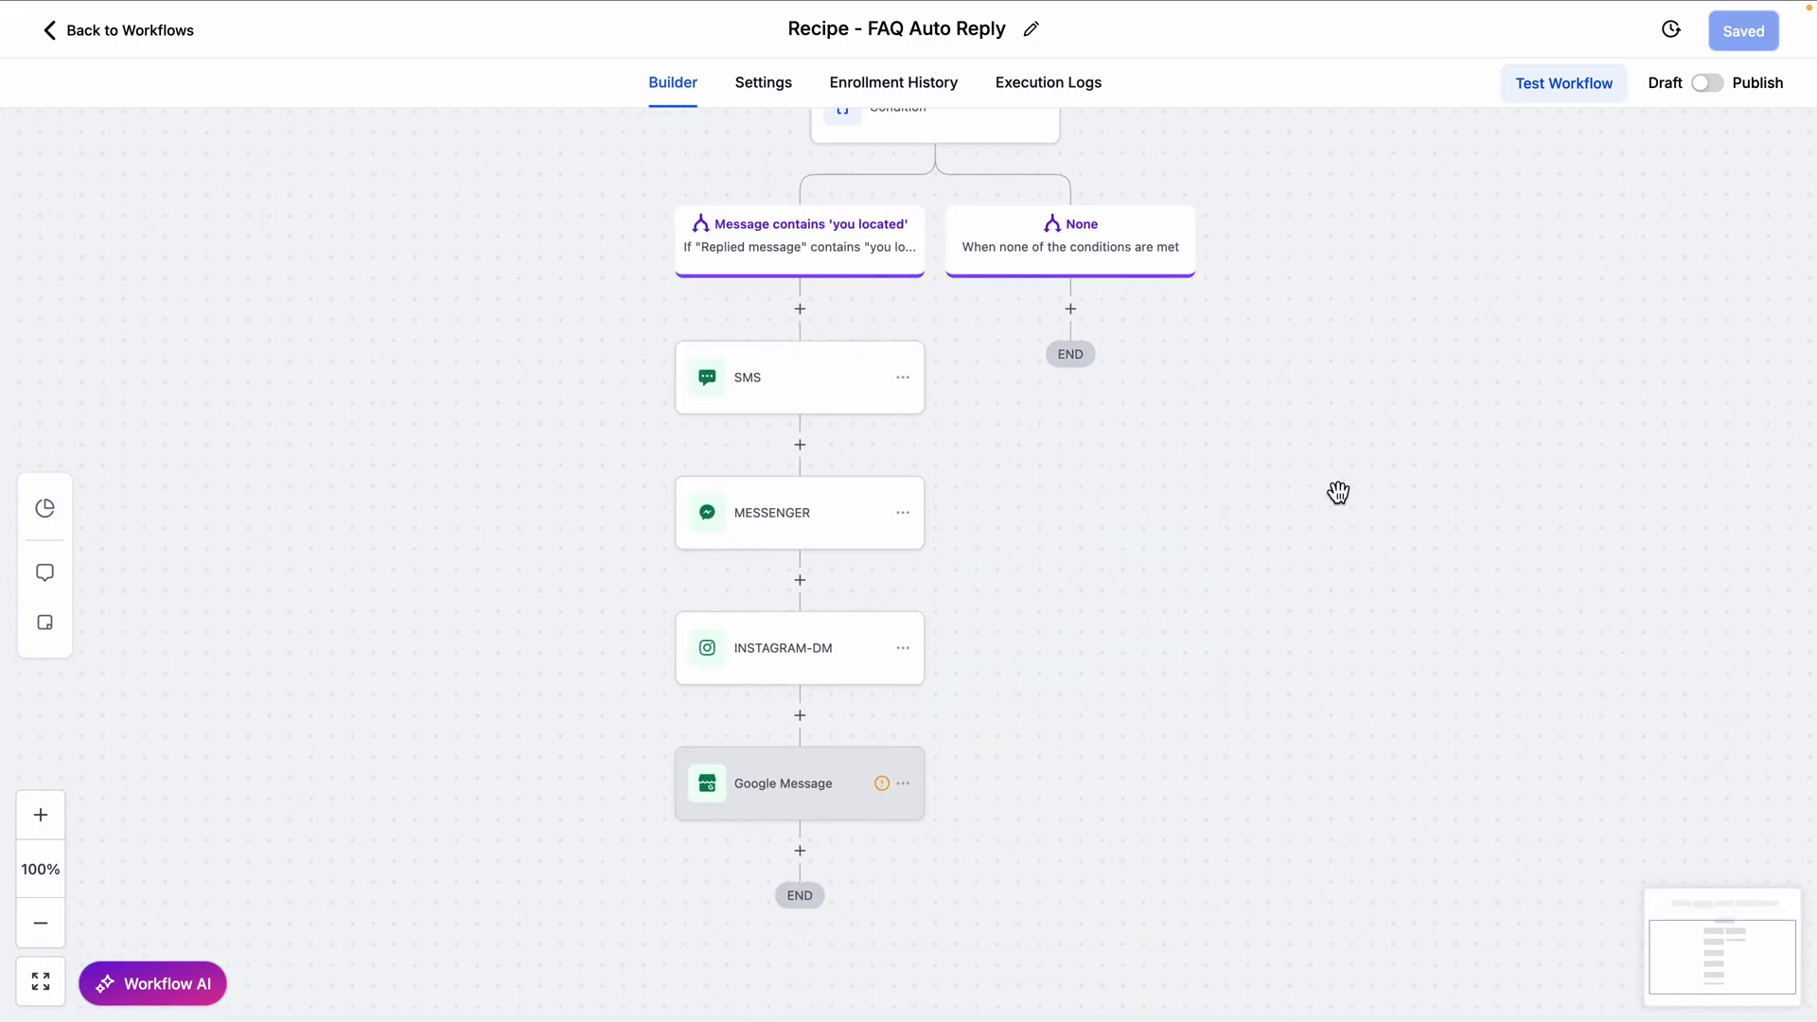
pyautogui.moveTo(1337, 493); pyautogui.dragTo(1456, 884)
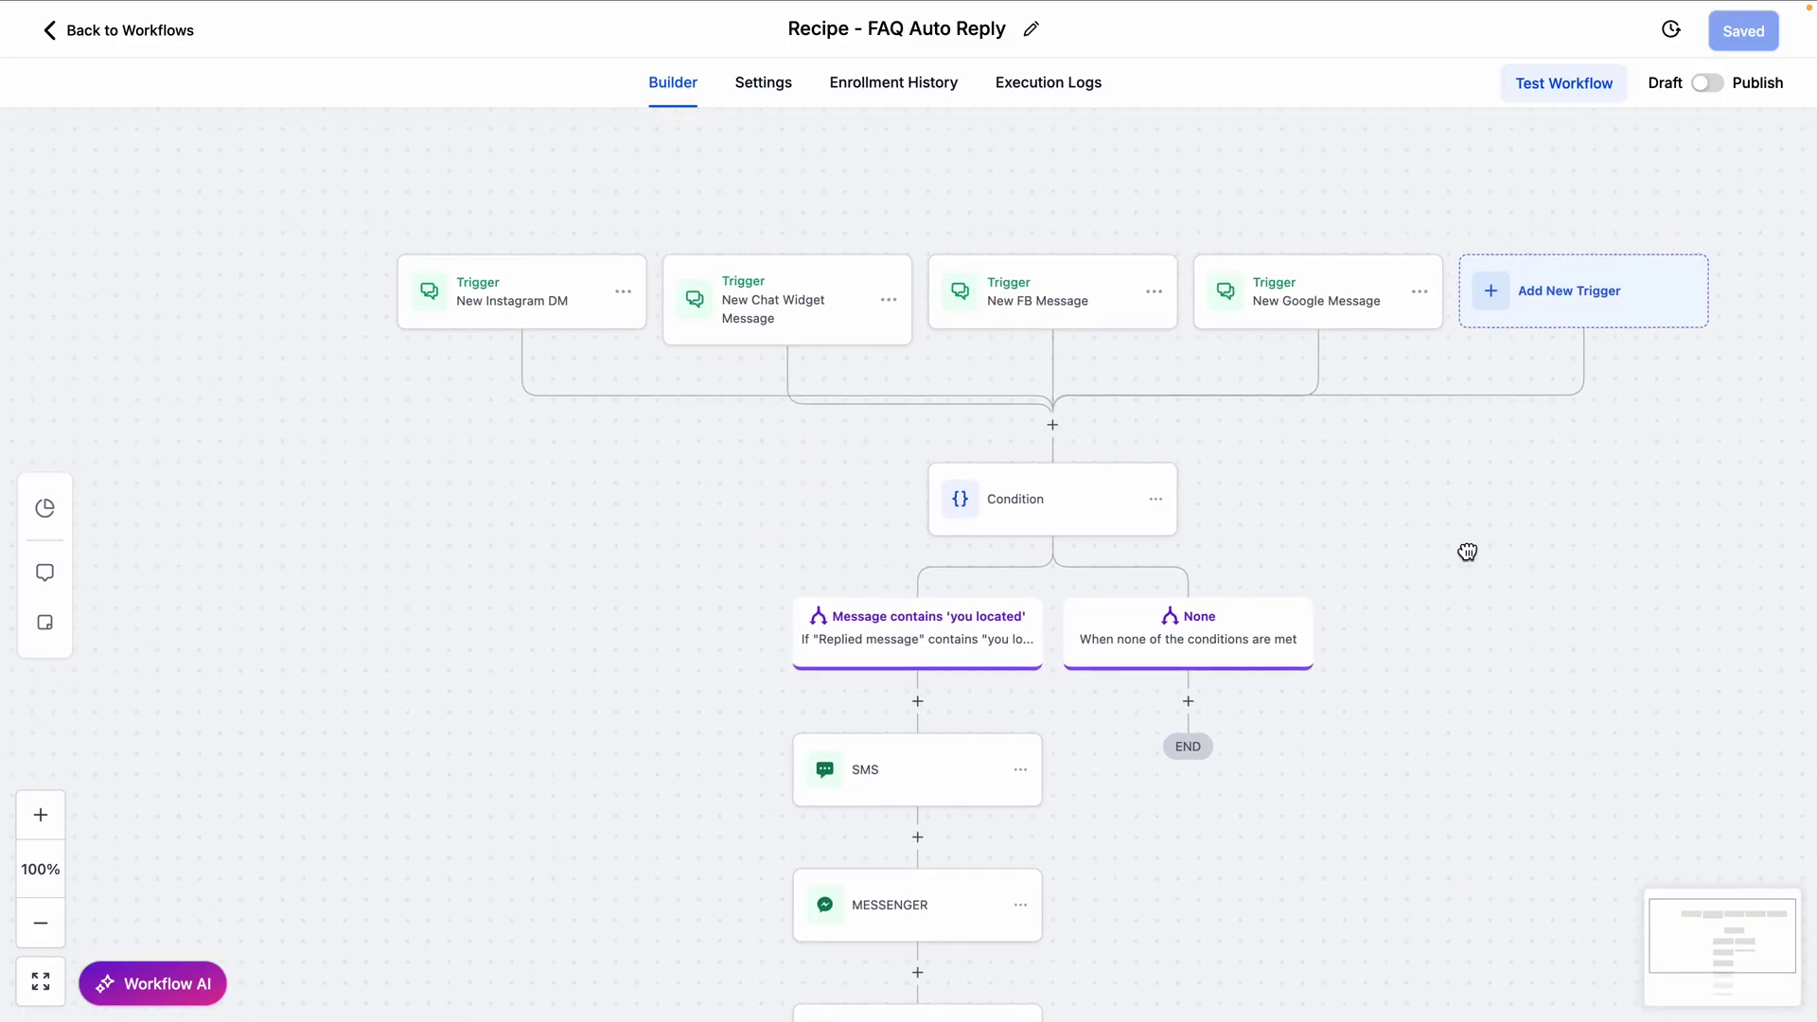
pyautogui.hscroll(-1, 1368, 540)
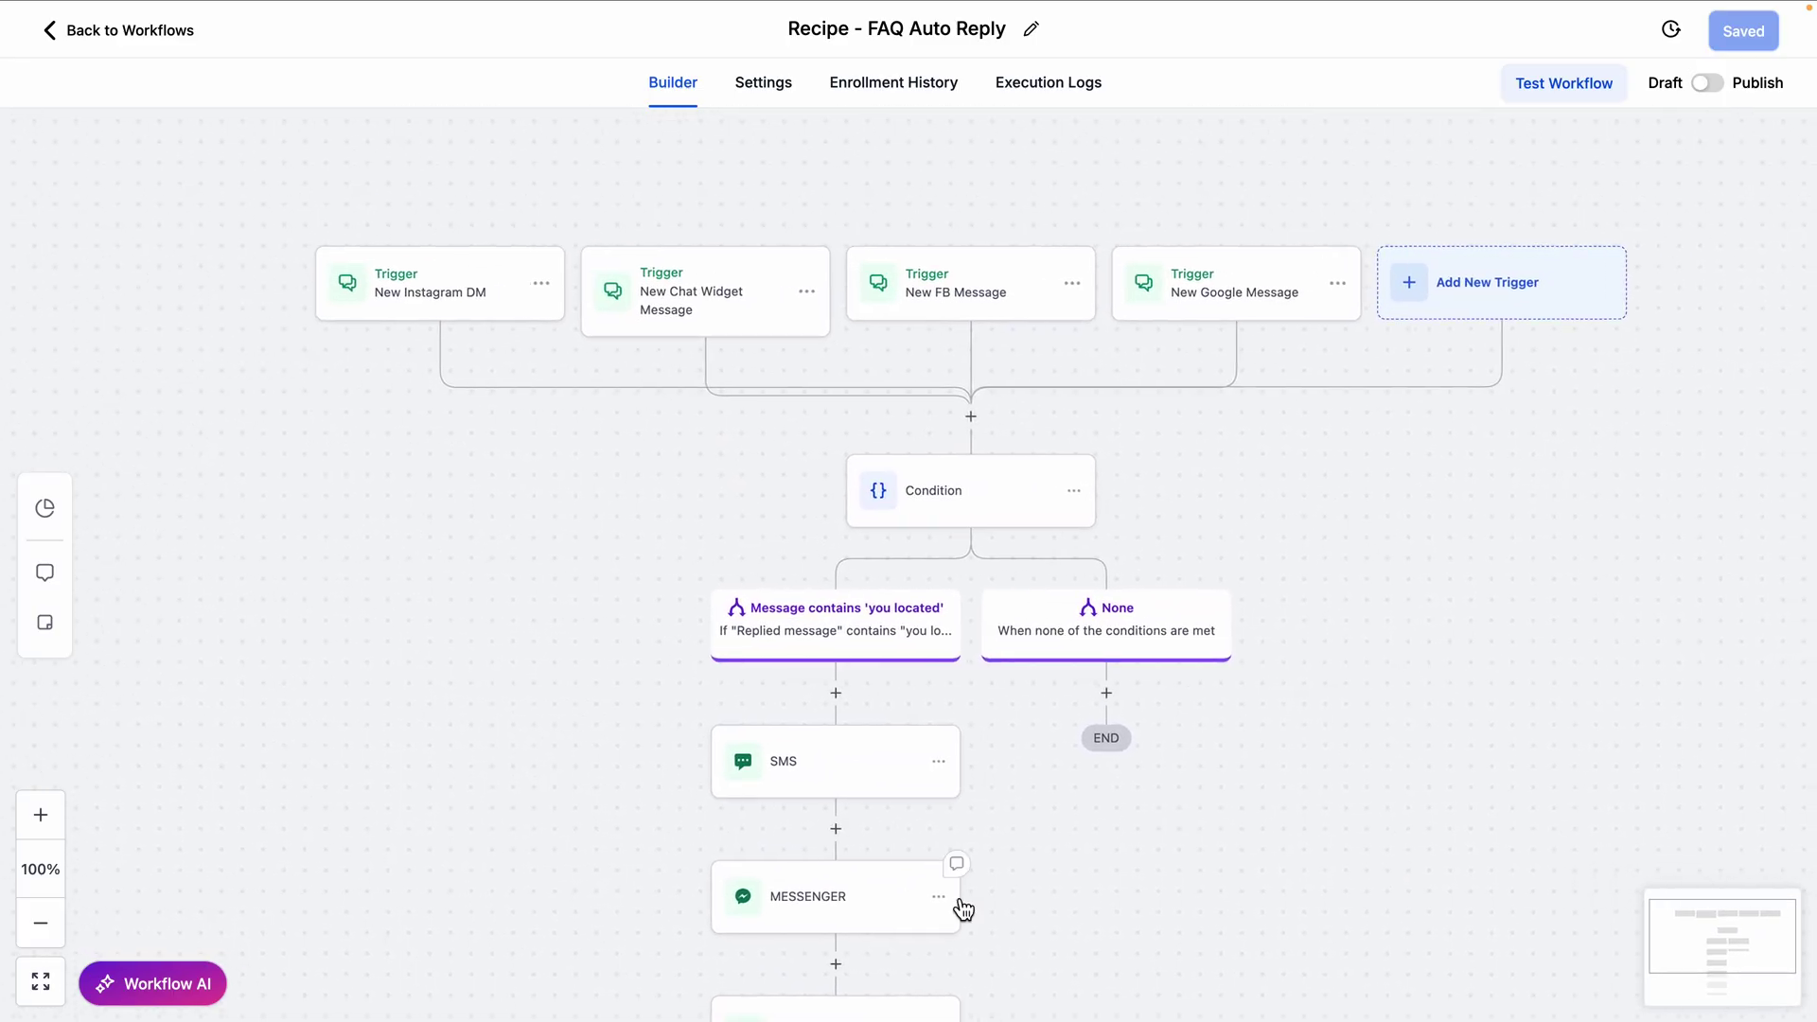
pyautogui.moveTo(1358, 714)
pyautogui.mouseDown()
pyautogui.moveTo(1340, 431)
pyautogui.moveTo(1356, 668)
pyautogui.mouseUp()
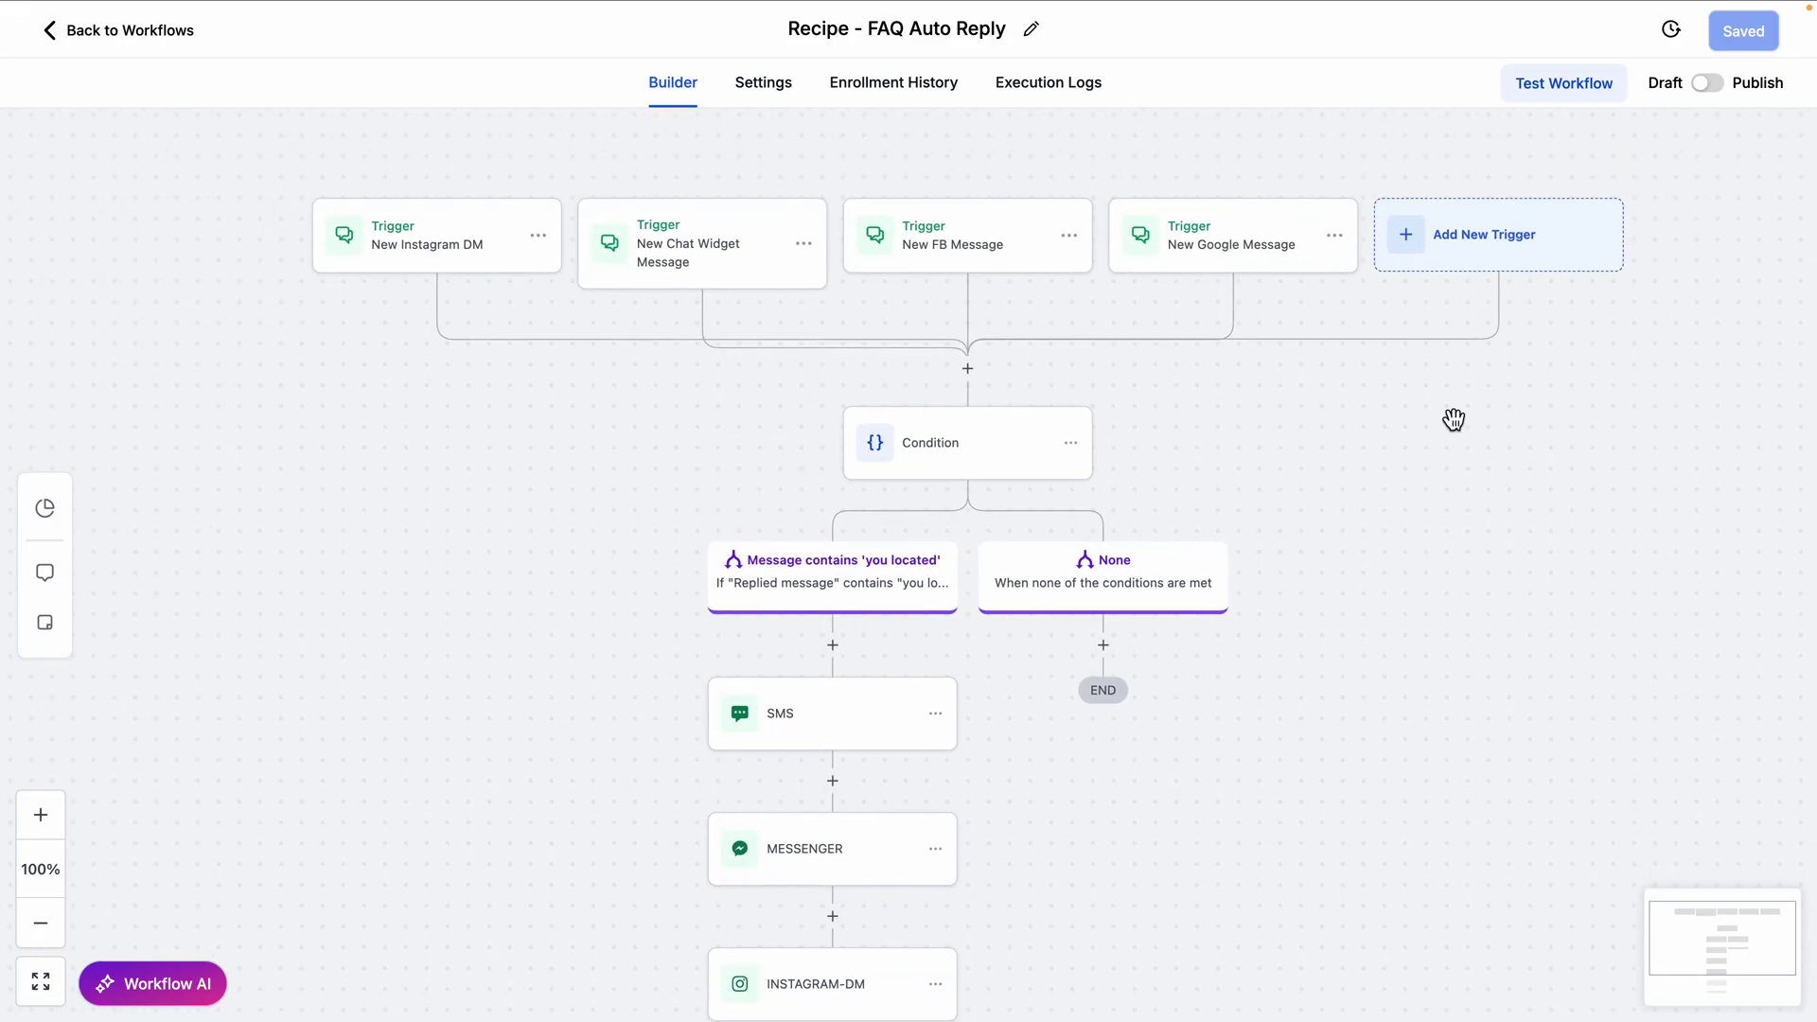
pyautogui.moveTo(1454, 420); pyautogui.dragTo(1453, 453)
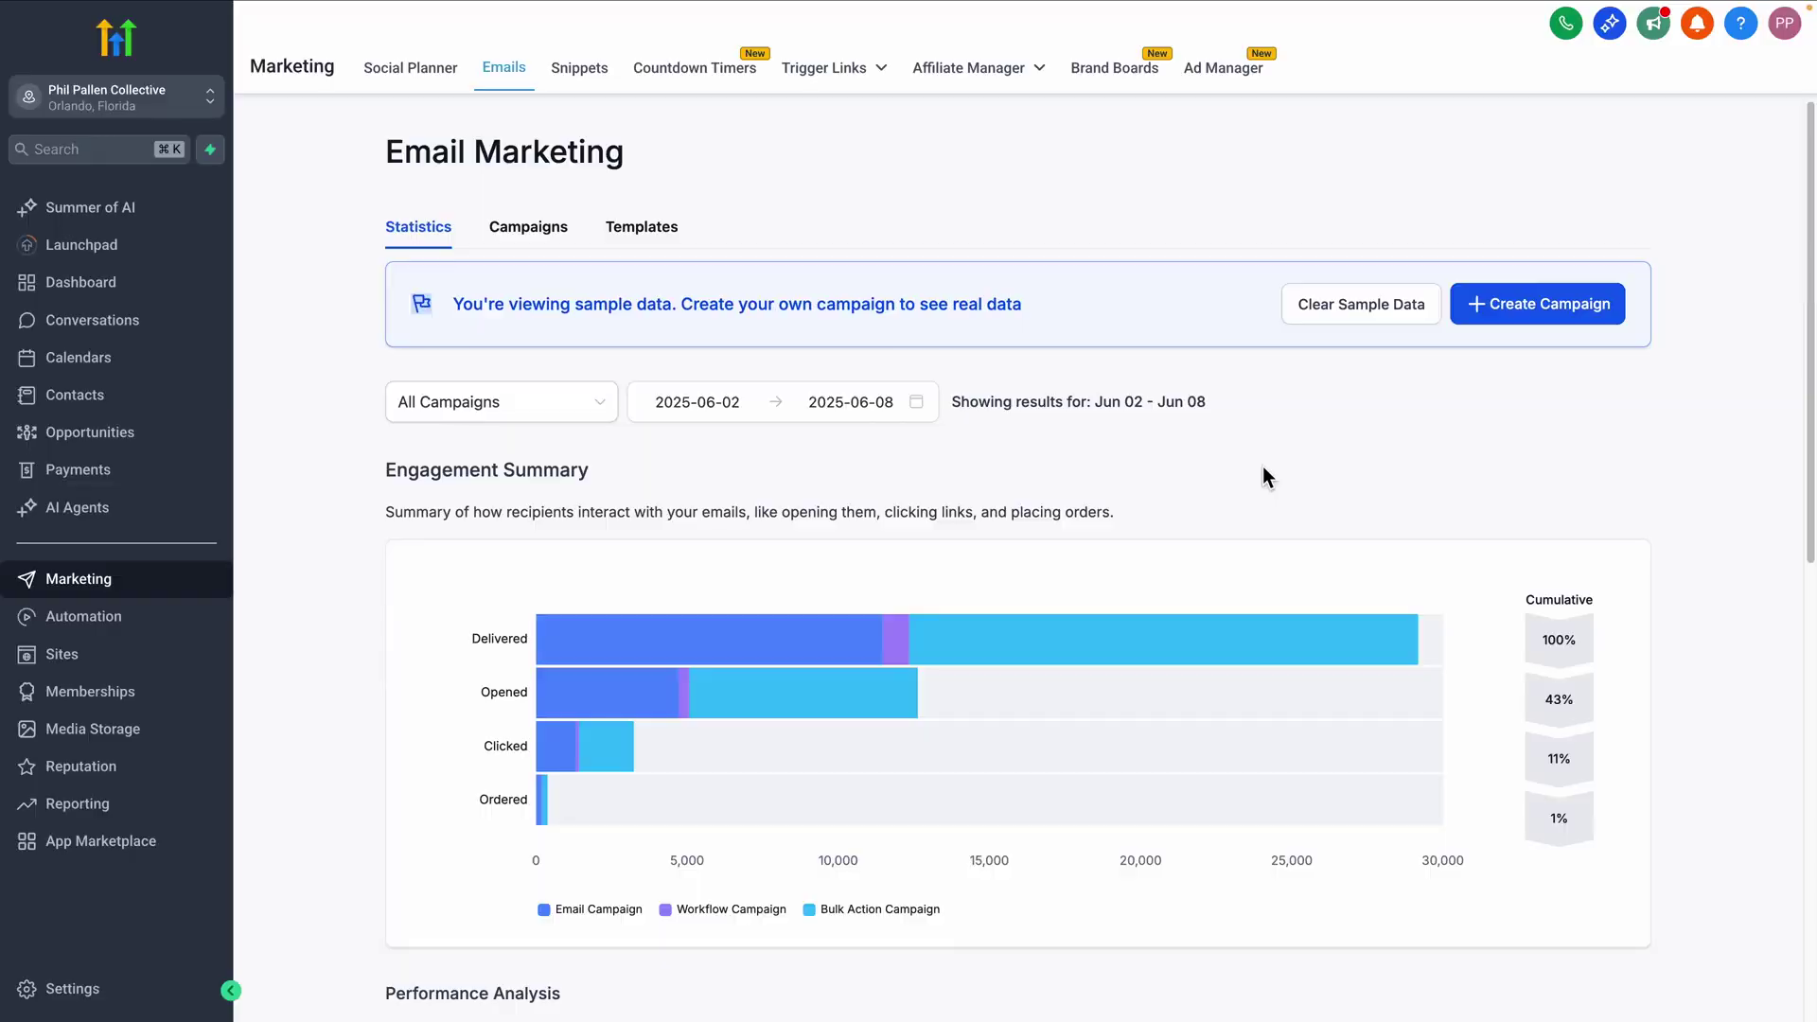
pyautogui.scroll(-4, 1301, 413)
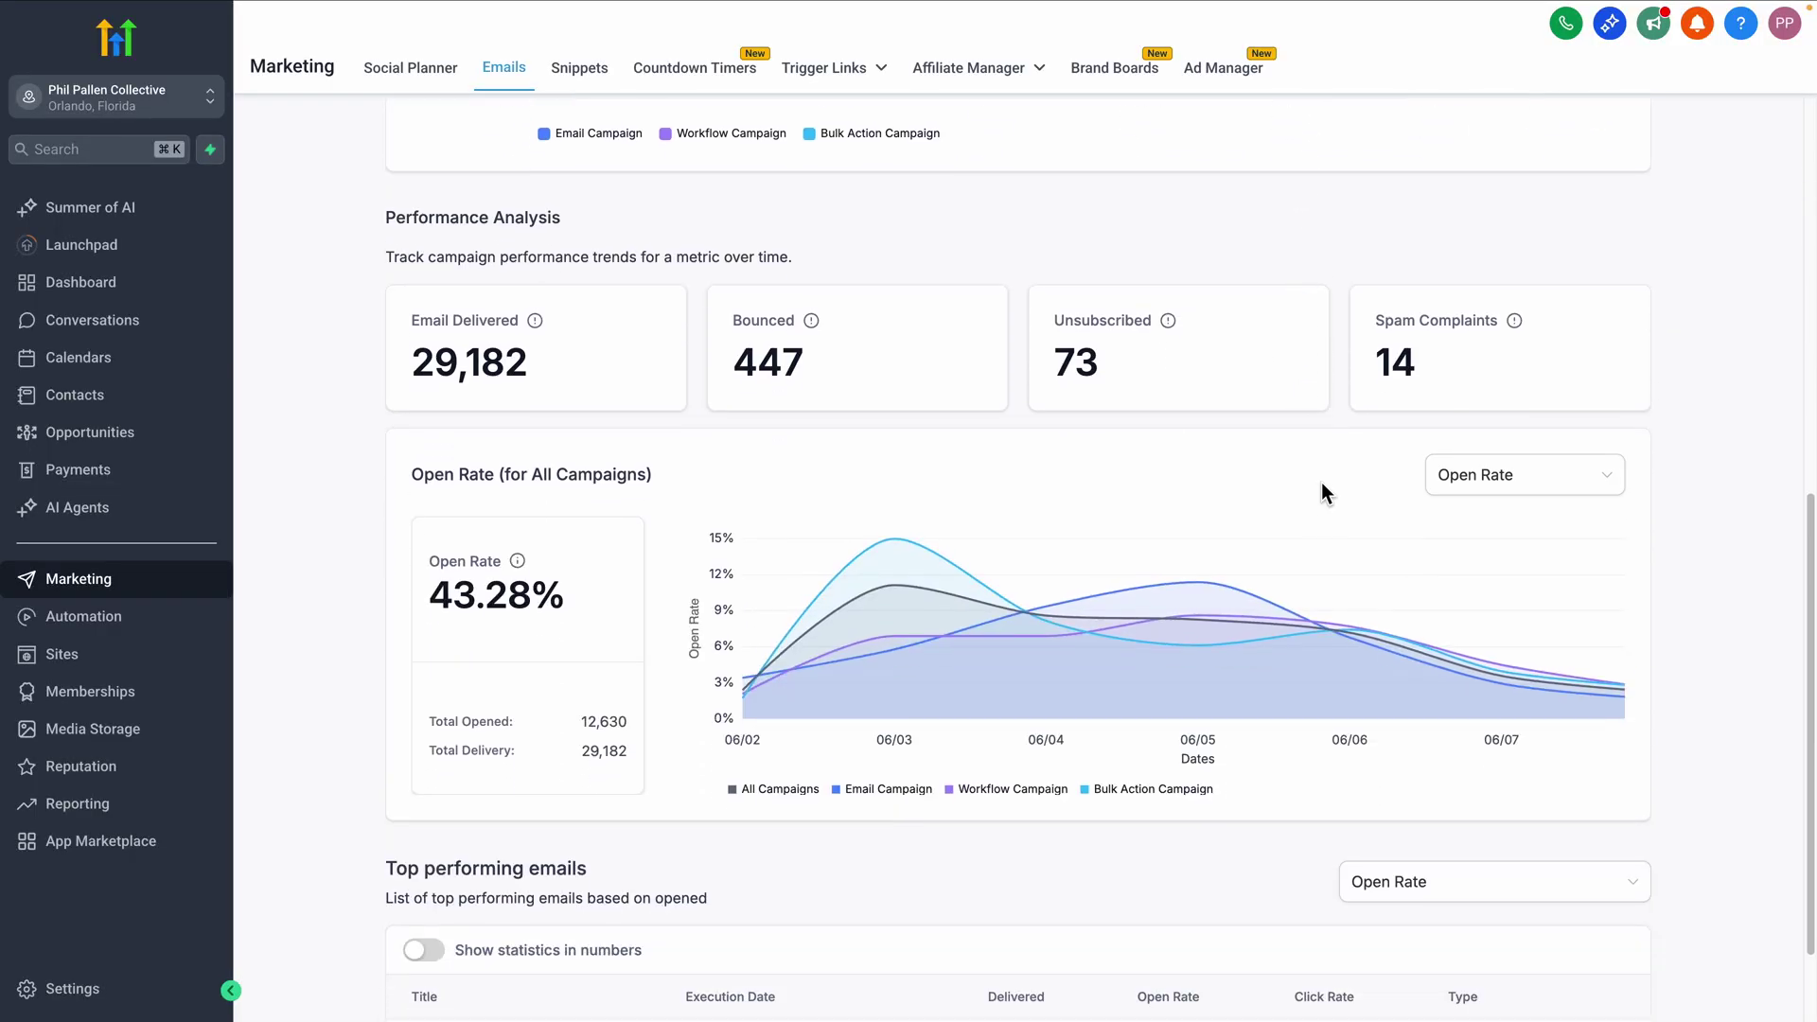
pyautogui.scroll(-2, 1322, 482)
# Preview the Wellness Coaching email marketing template and continue with it
pyautogui.click(1515, 303)
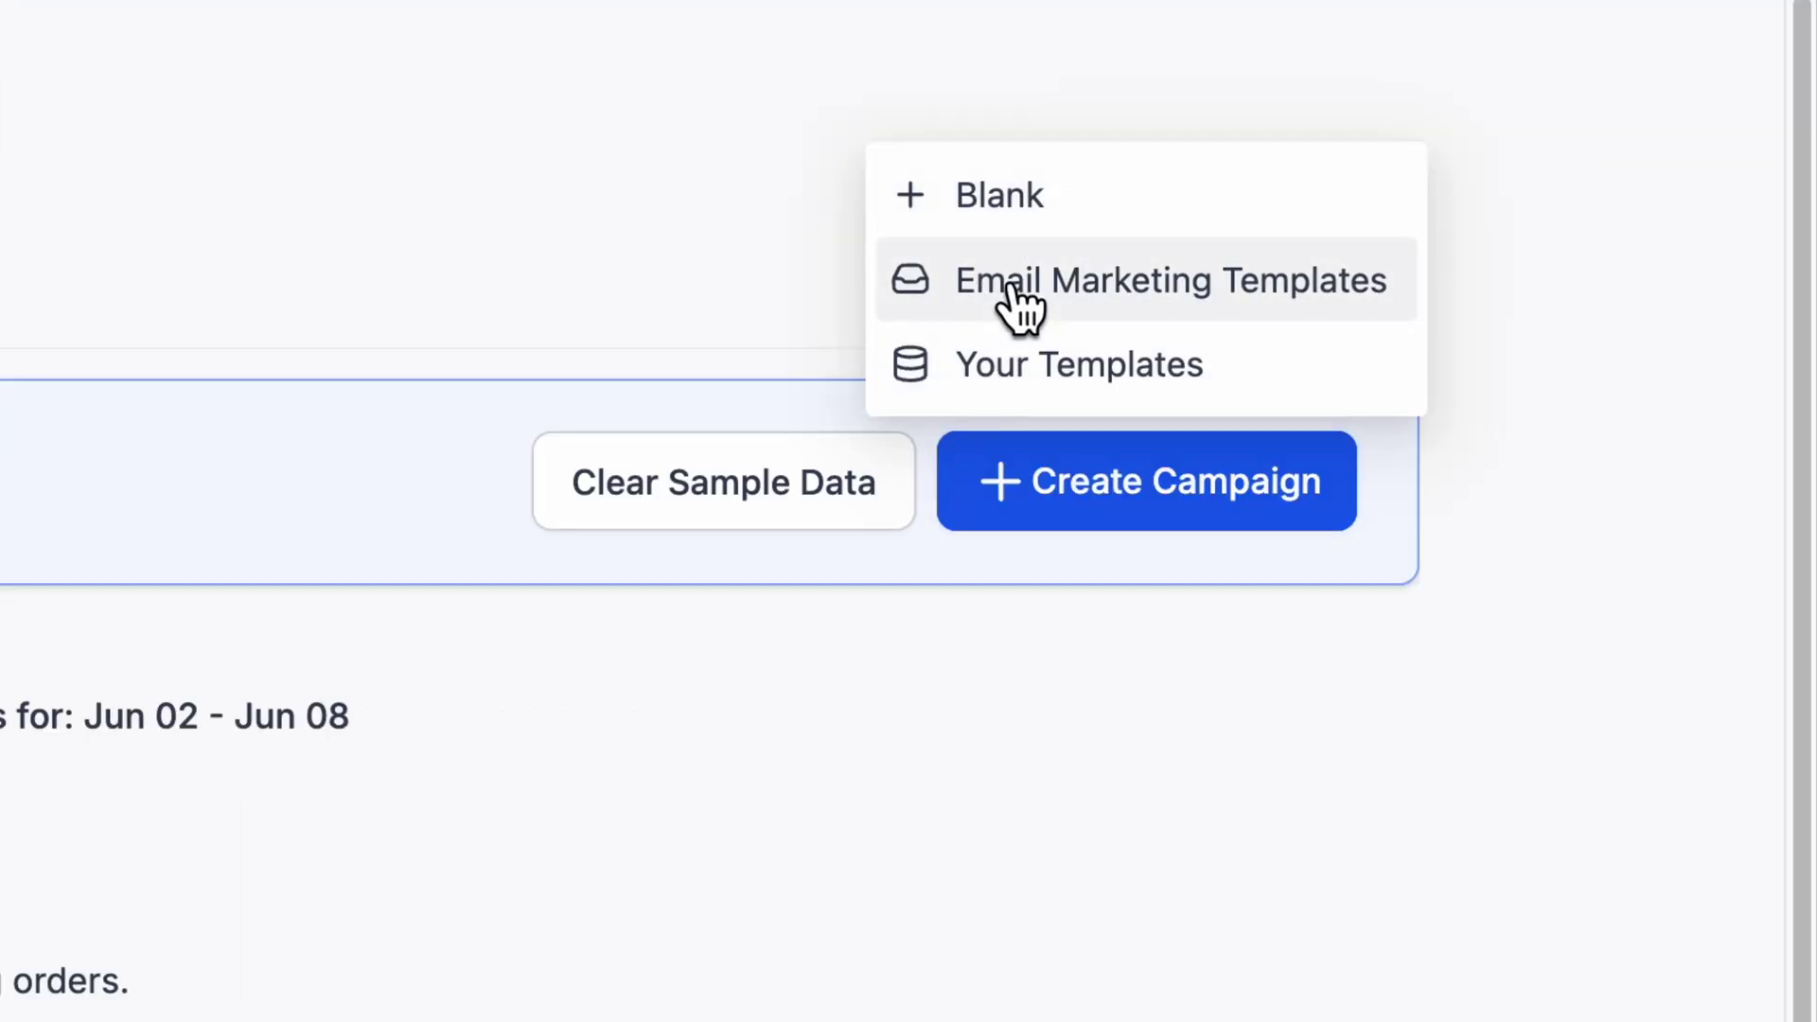
pyautogui.click(1013, 292)
pyautogui.scroll(-1, 1048, 725)
pyautogui.scroll(-1, 1050, 724)
pyautogui.click(744, 489)
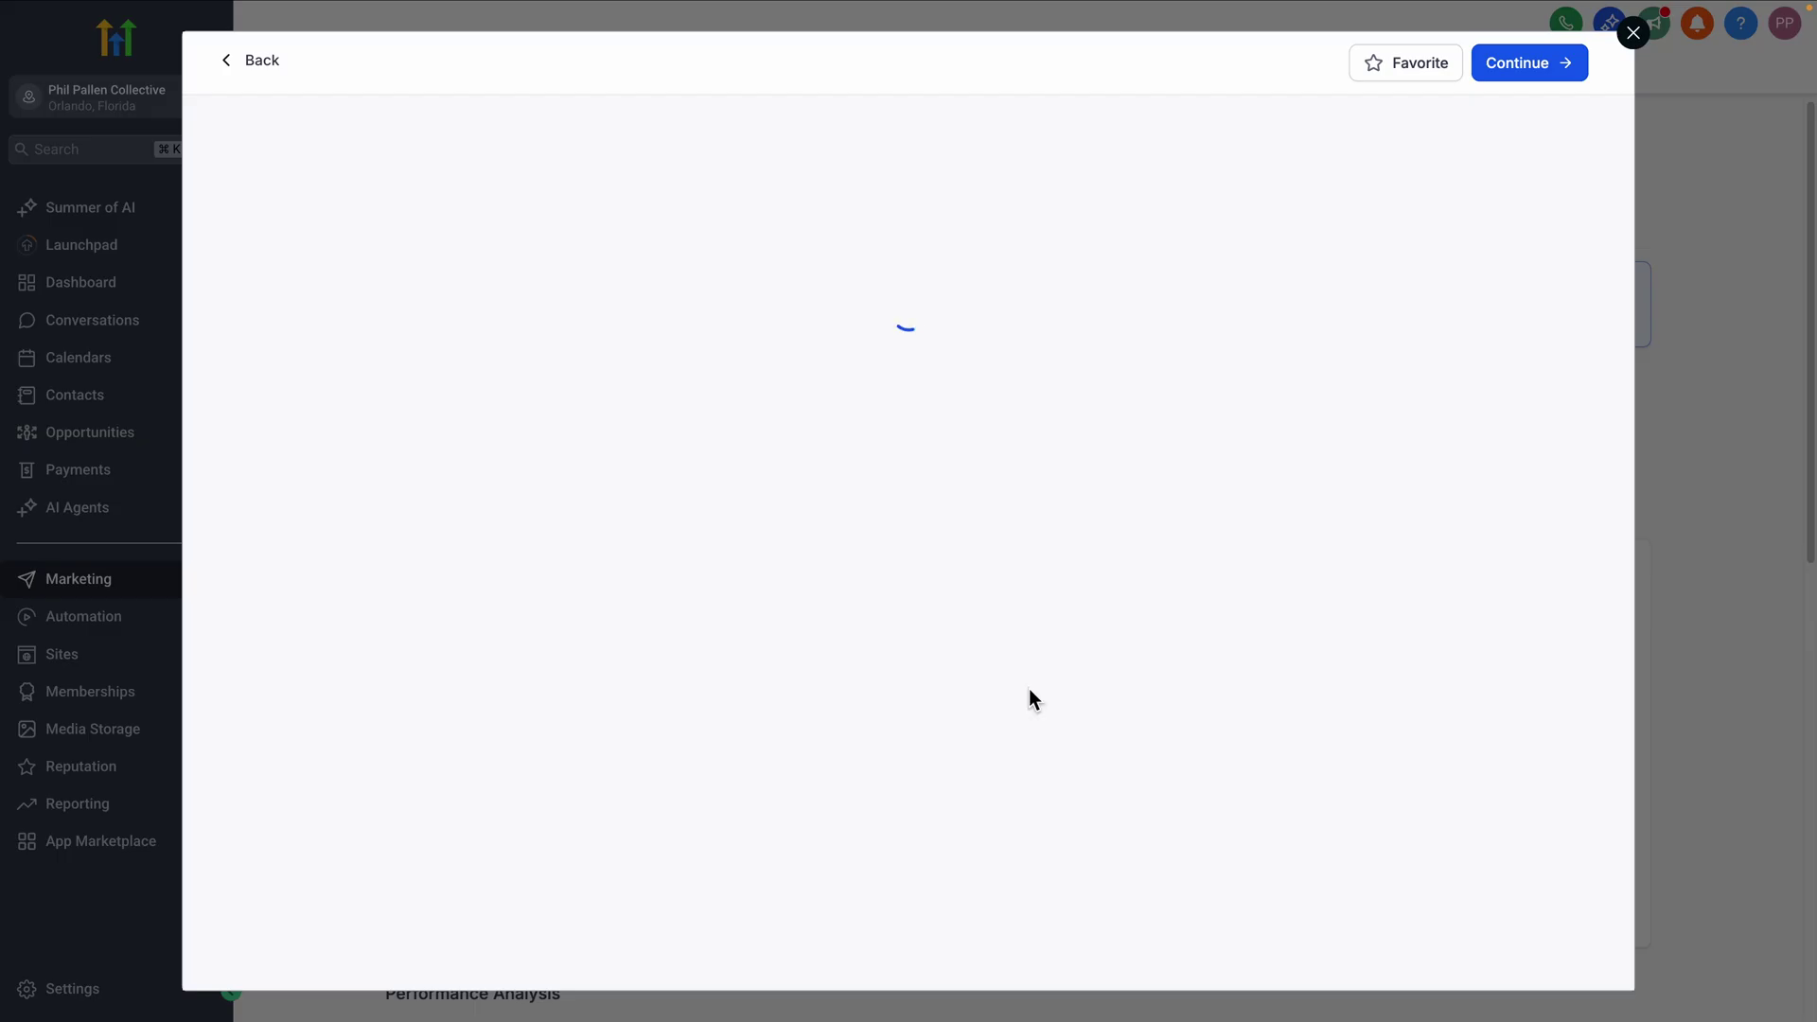
pyautogui.click(1488, 62)
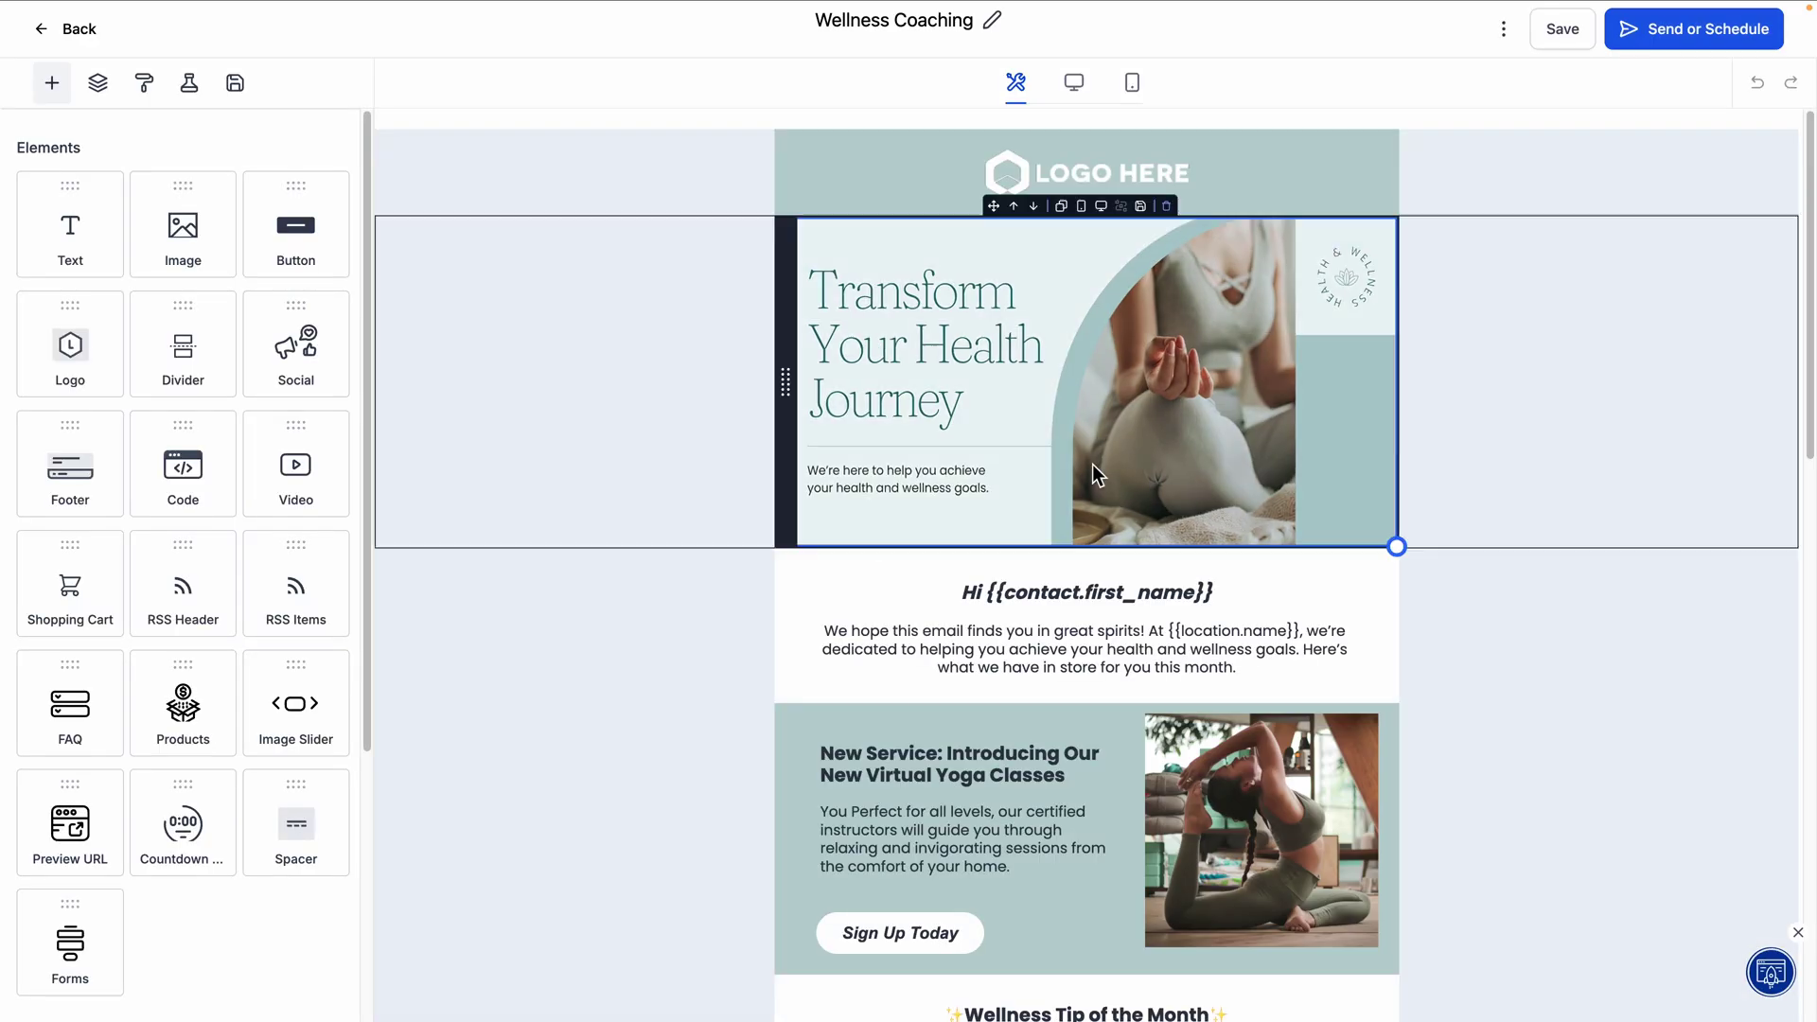
pyautogui.scroll(-3, 170, 601)
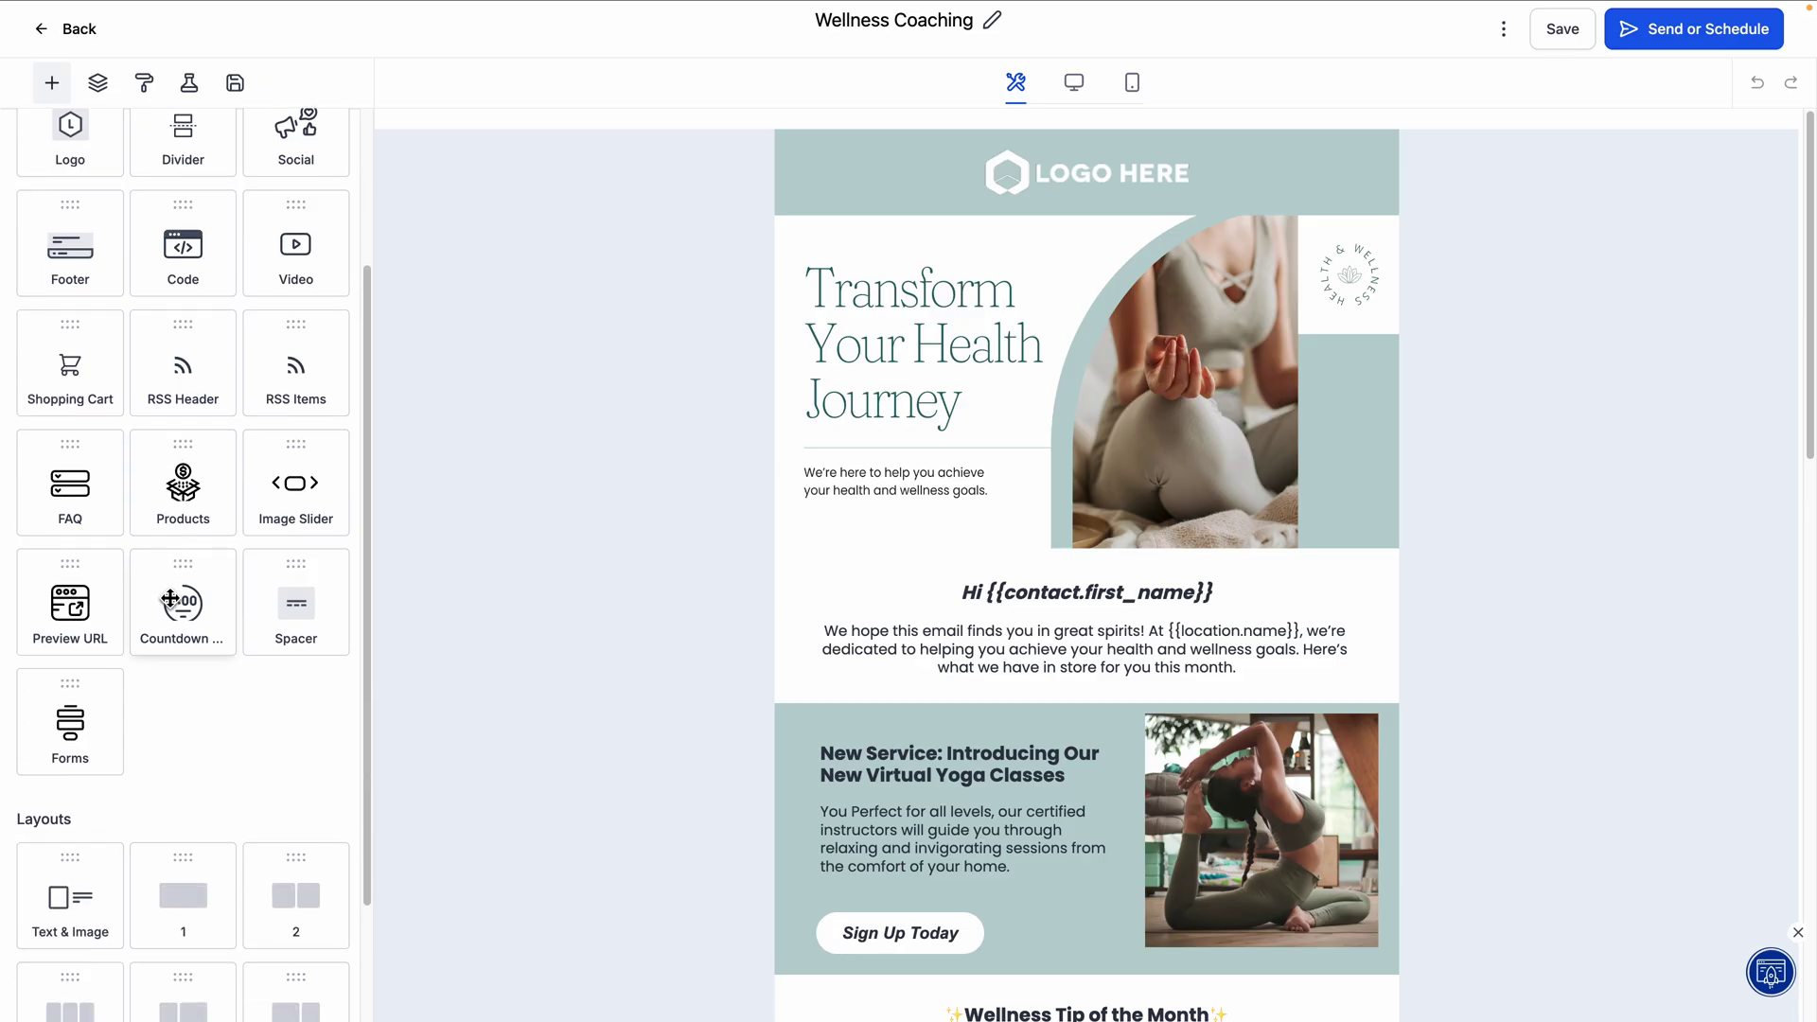
pyautogui.scroll(-1, 171, 601)
pyautogui.scroll(3, 172, 557)
pyautogui.scroll(-2, 932, 451)
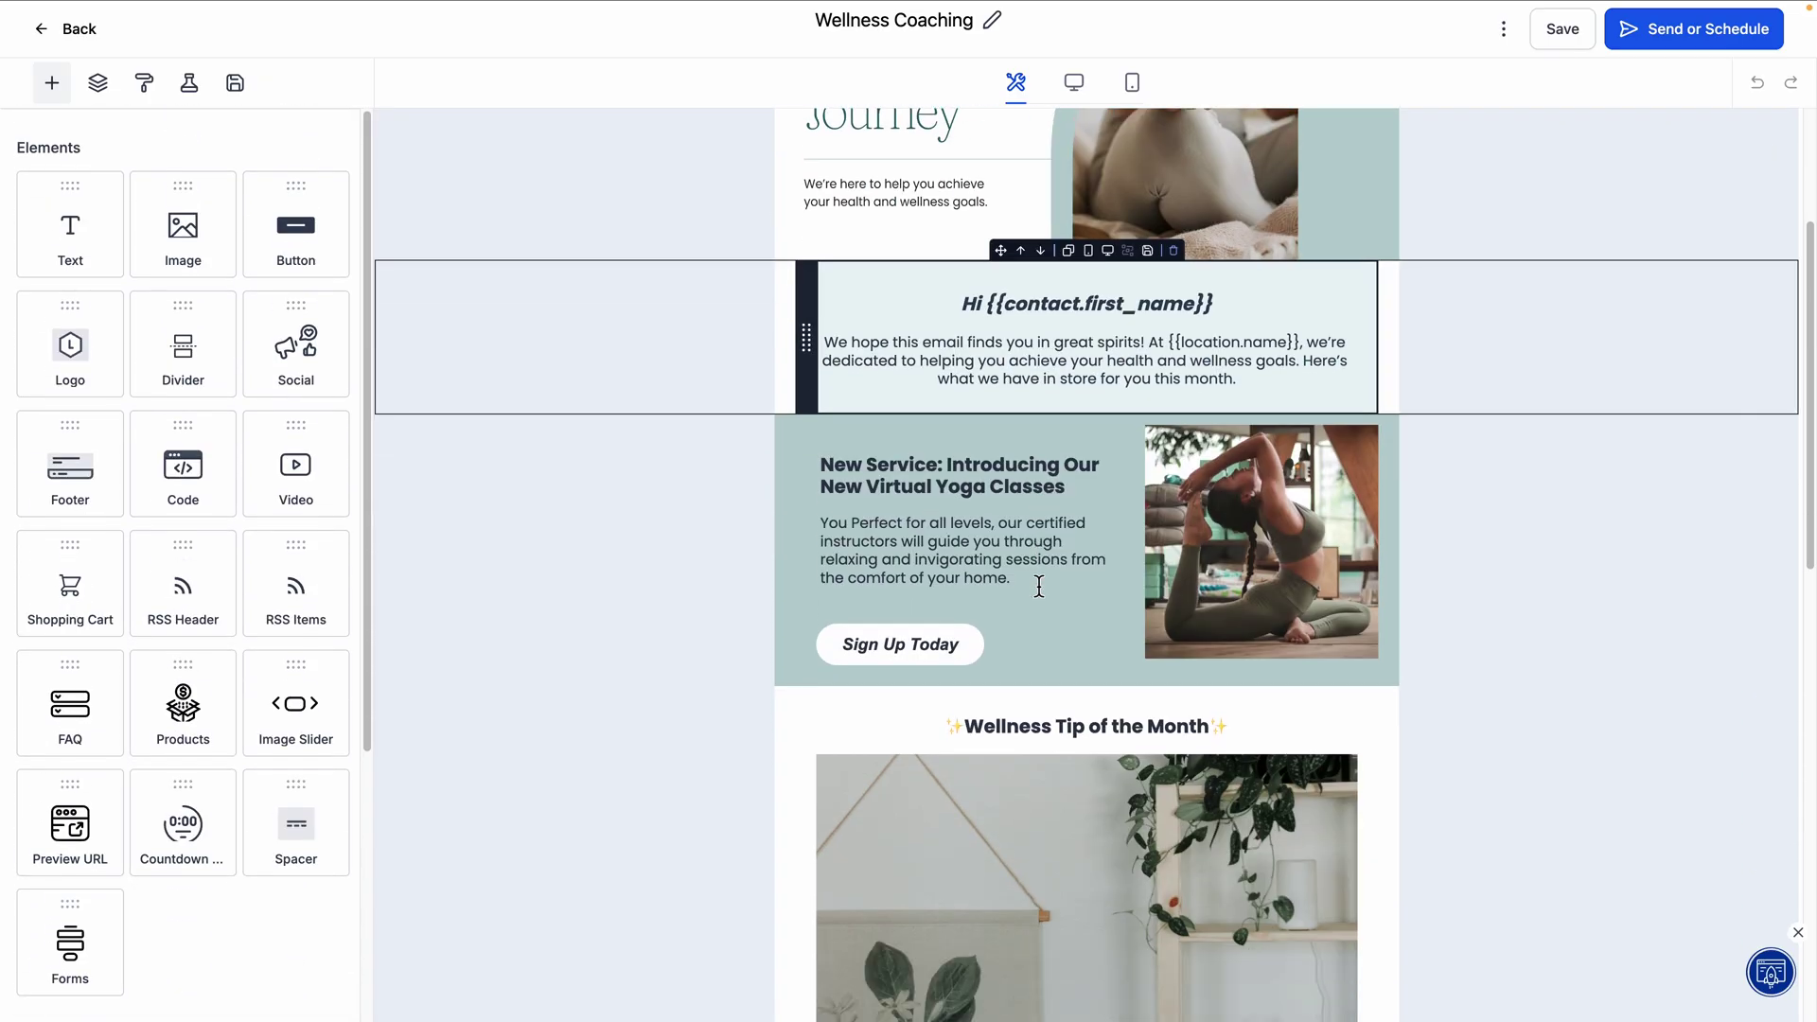
pyautogui.scroll(-2, 1037, 586)
pyautogui.scroll(-3, 1031, 521)
pyautogui.scroll(-2, 1029, 517)
pyautogui.scroll(-1, 1021, 498)
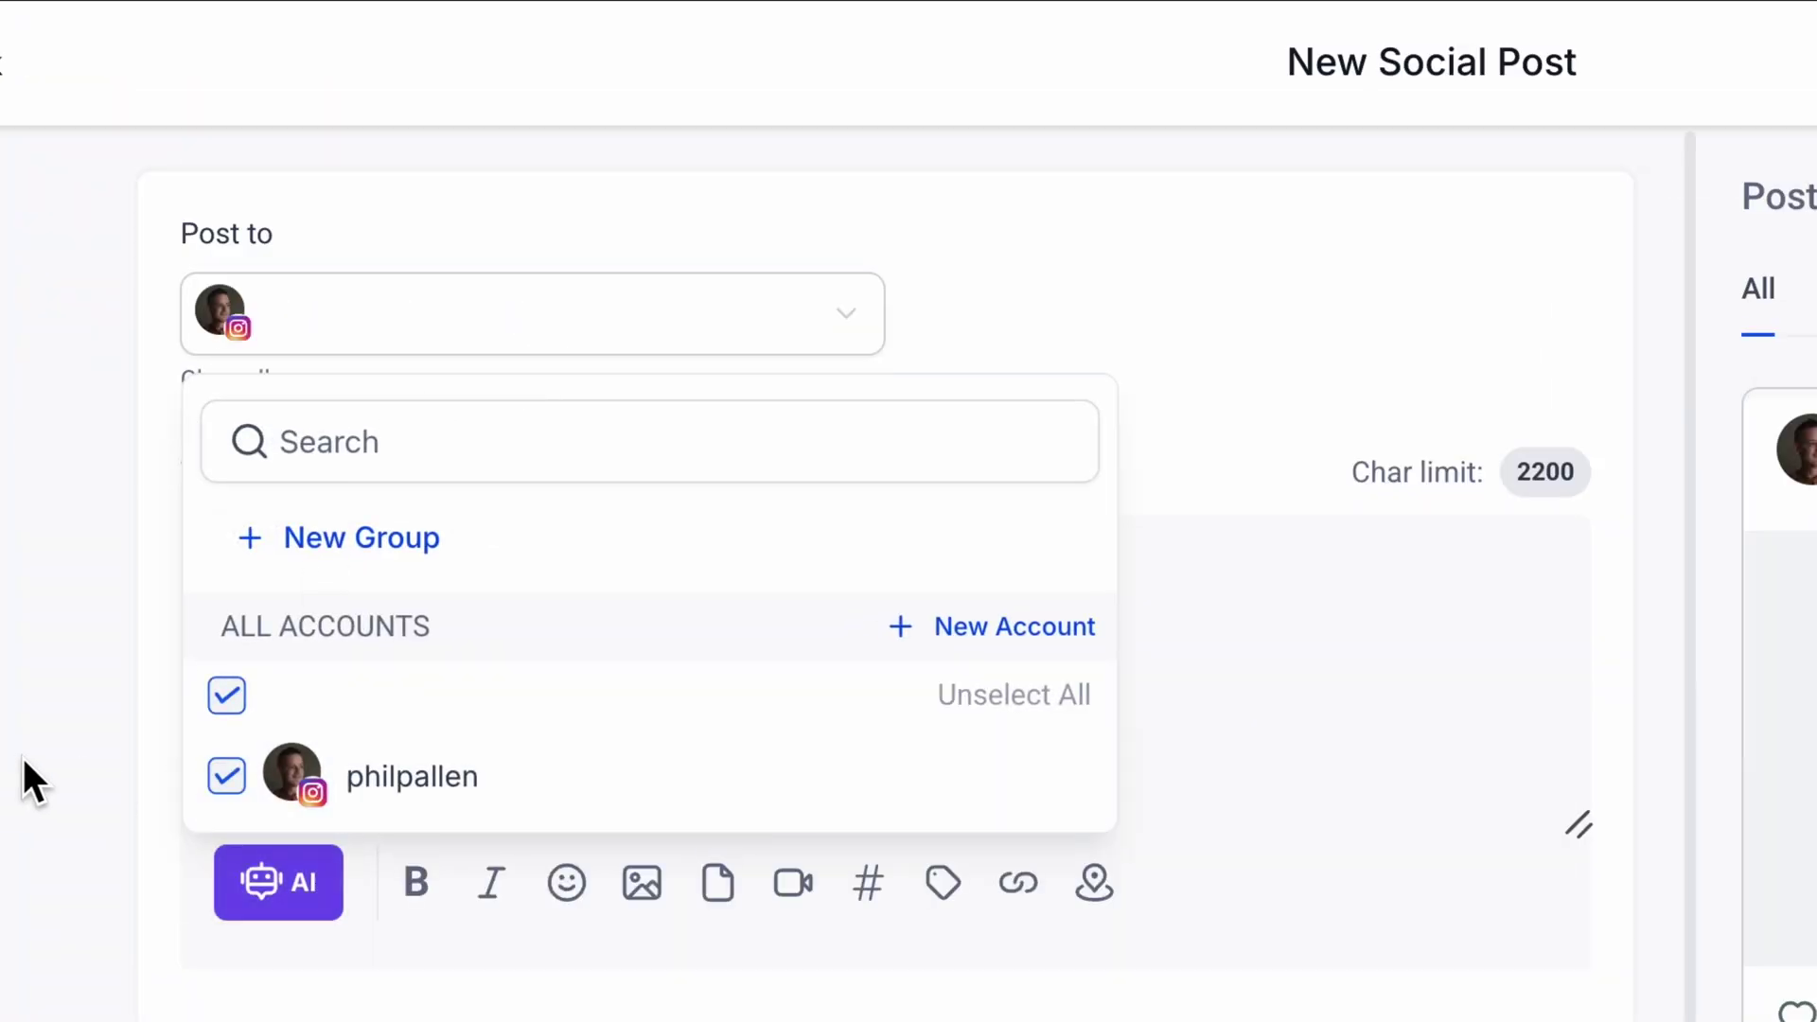
# Insert ig-post.jpg into the Instagram post, write the branding caption, and review publishing options
pyautogui.click(648, 900)
pyautogui.click(637, 795)
pyautogui.click(373, 507)
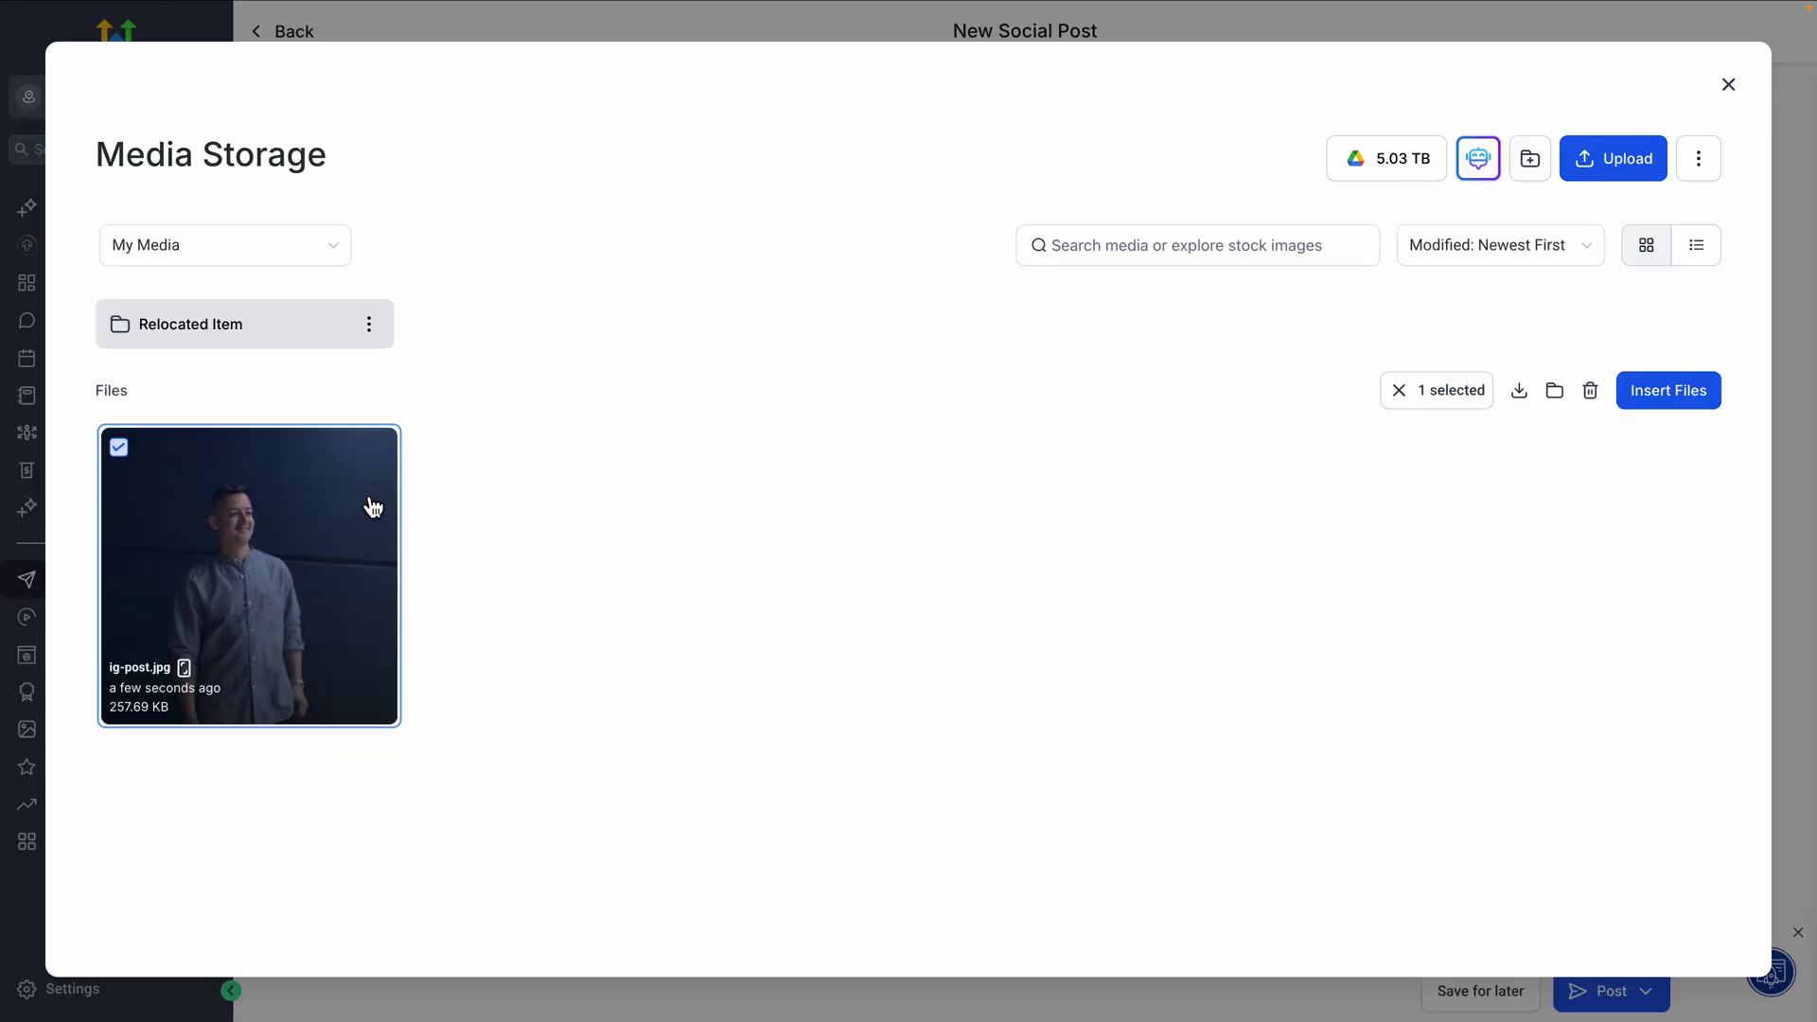
pyautogui.click(1660, 354)
pyautogui.click(706, 309)
pyautogui.write('Most people see branding as visuals. But the real power is in clarity. The right message makes people fee')
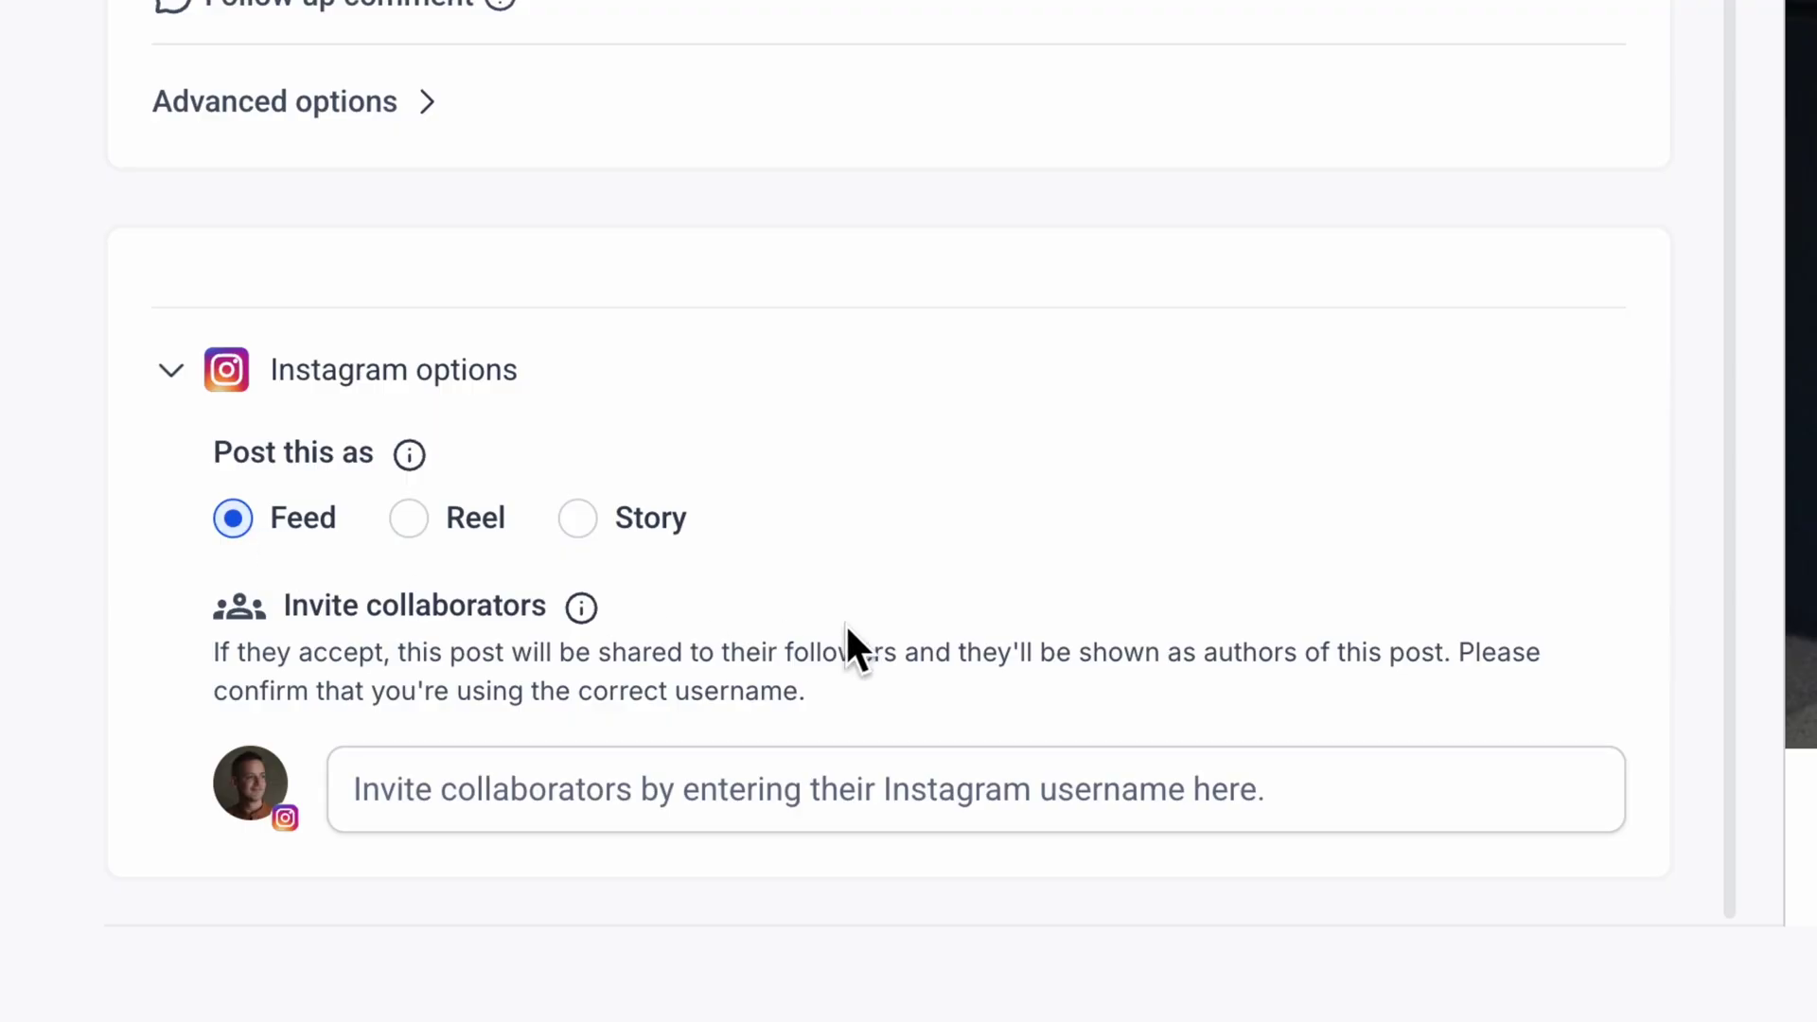
pyautogui.click(1419, 951)
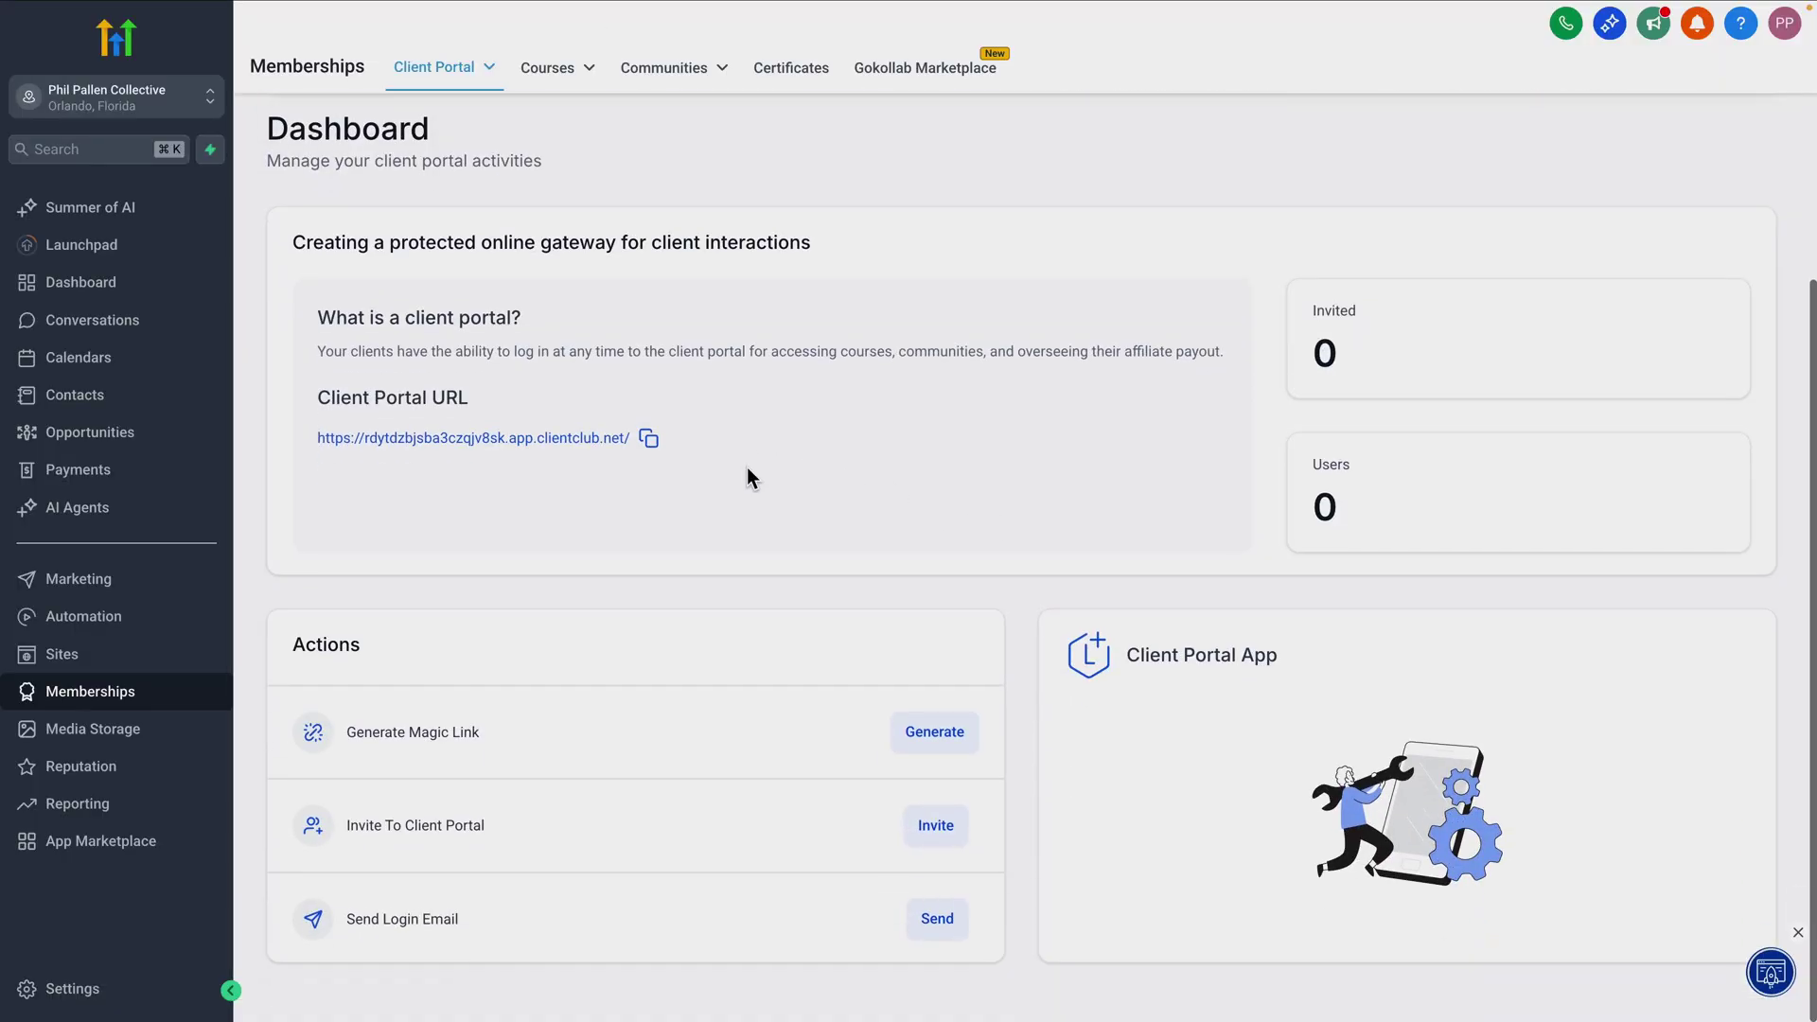
pyautogui.scroll(2, 748, 477)
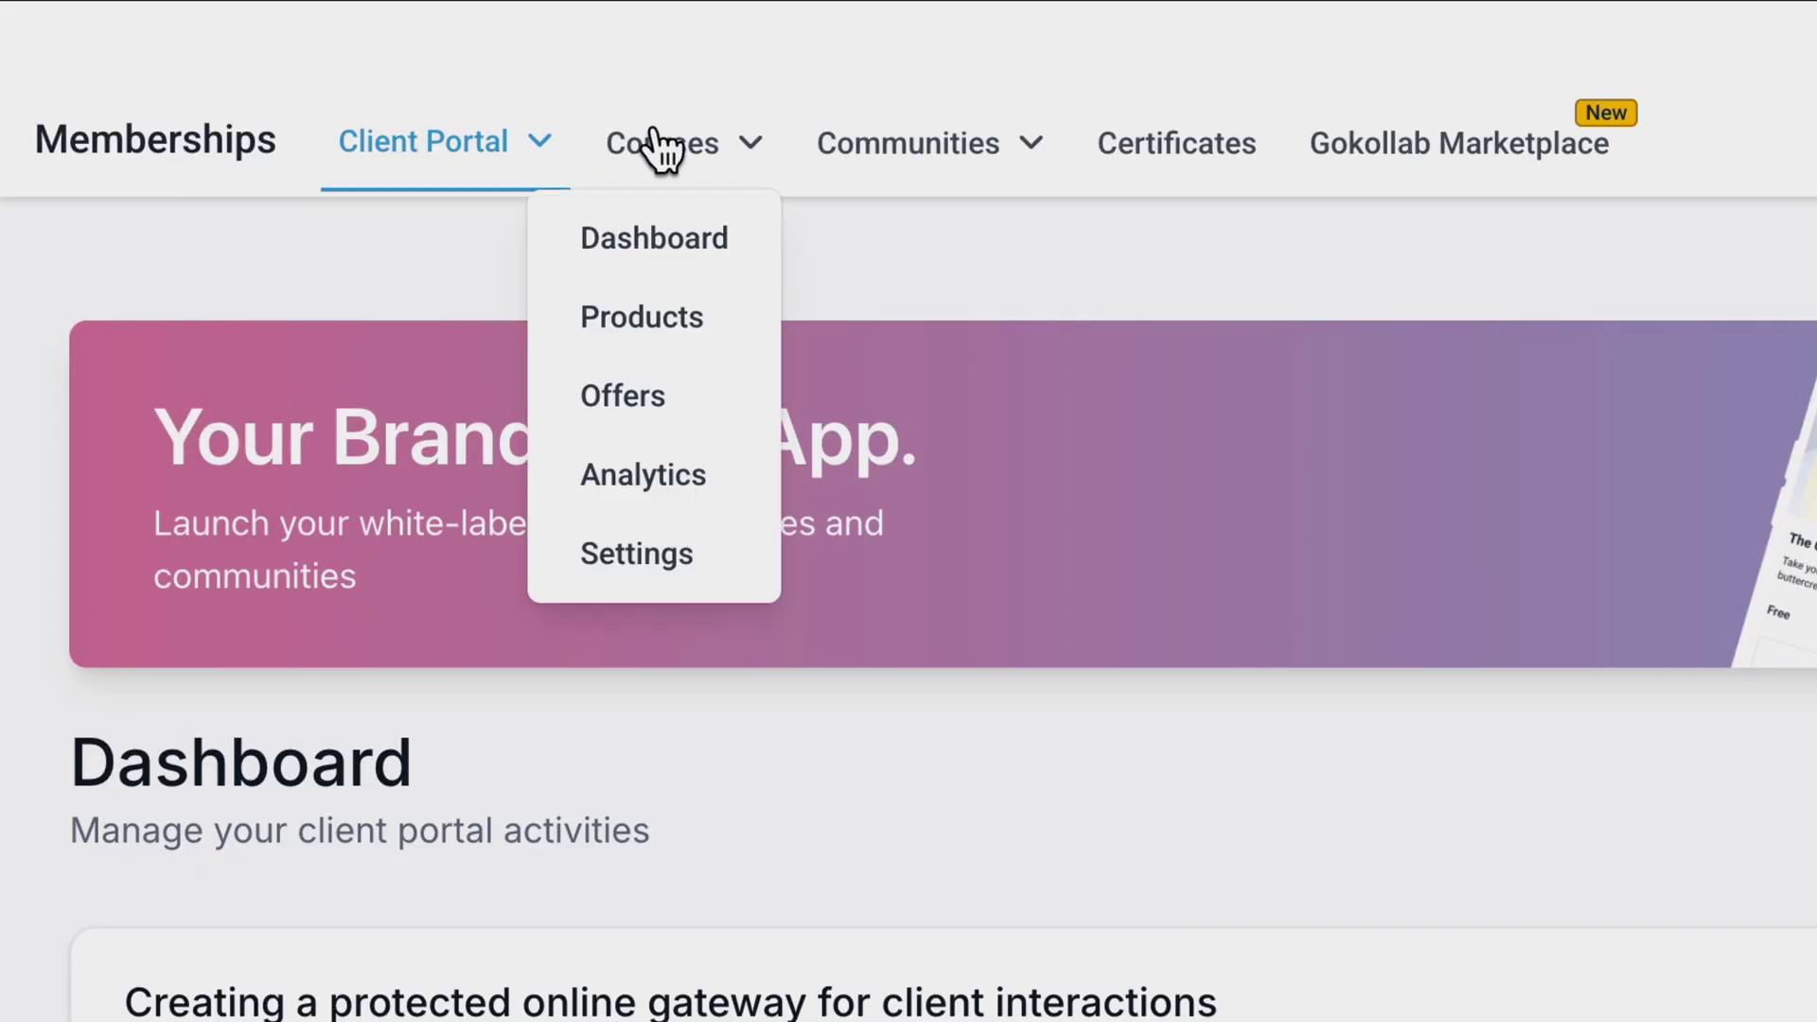
# Go to the Memberships Products page and bring up the Create Product options
pyautogui.click(633, 324)
pyautogui.click(1306, 351)
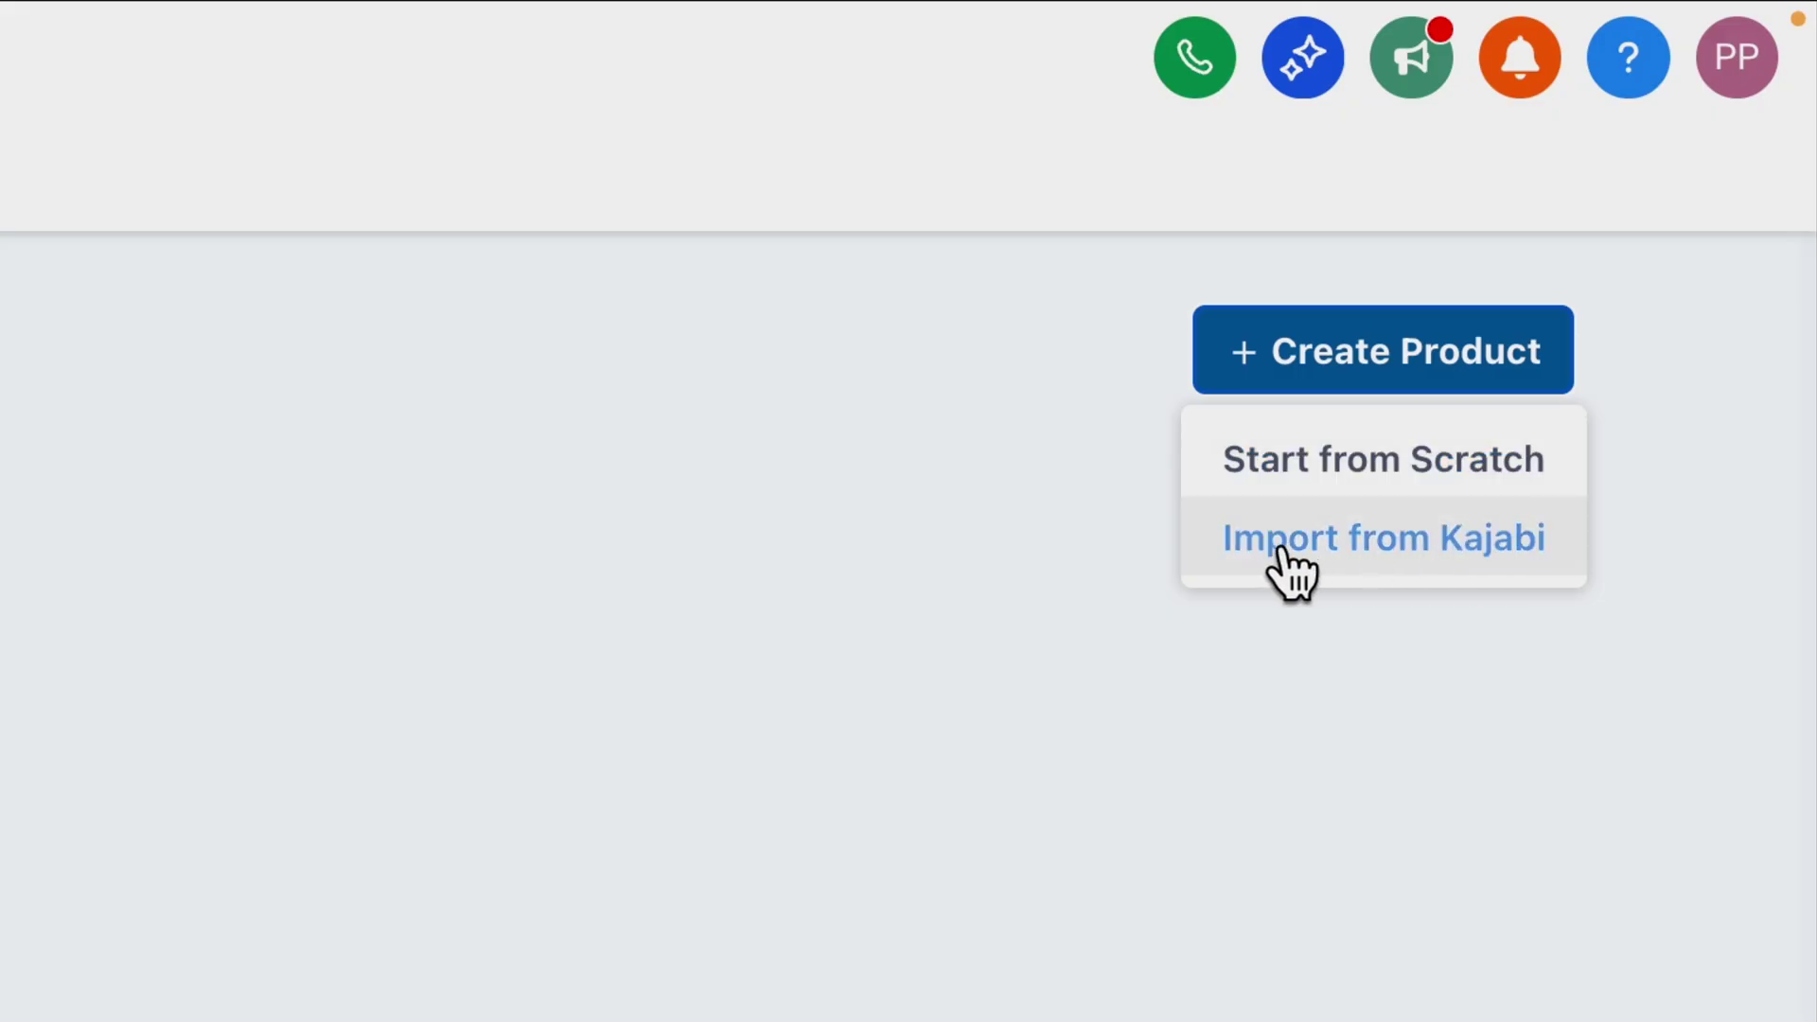
# Create the Sprint Course product 'ChatGPT cheat sheet' and open its Welcome Aboard! lesson
pyautogui.click(1513, 499)
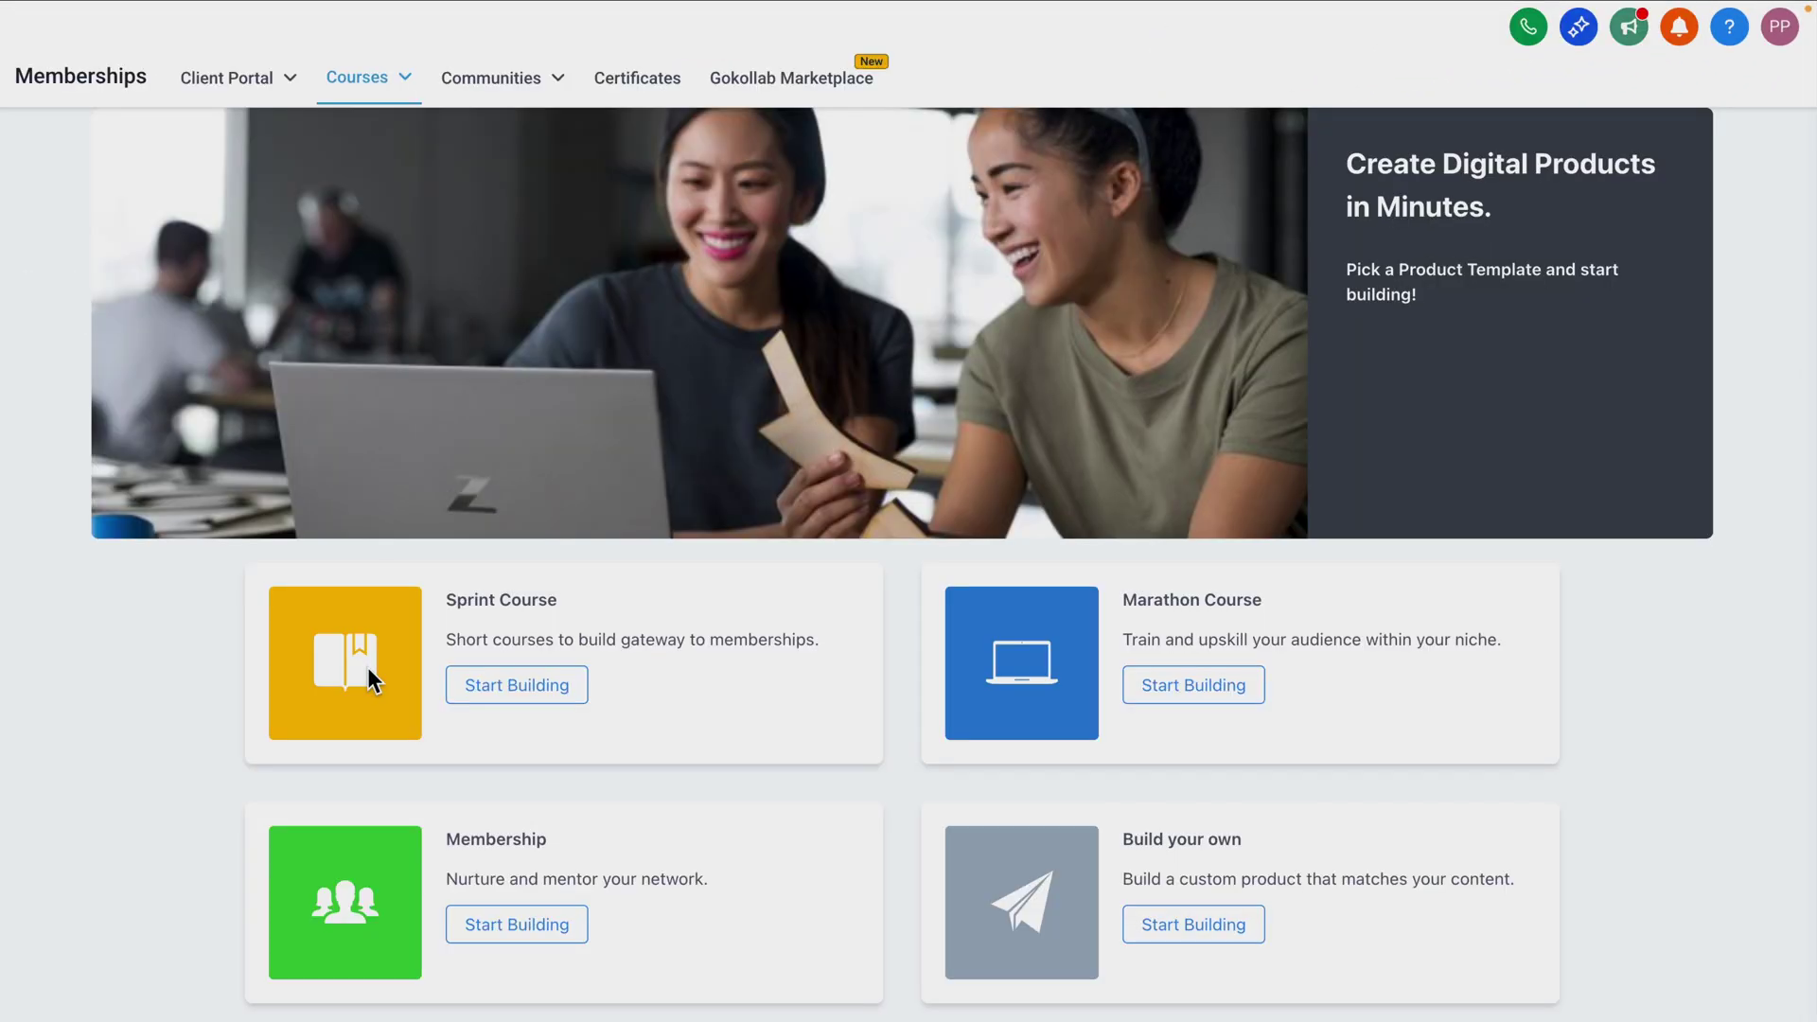
pyautogui.click(540, 708)
pyautogui.tripleClick(885, 479)
pyautogui.write('ChatGPT ')
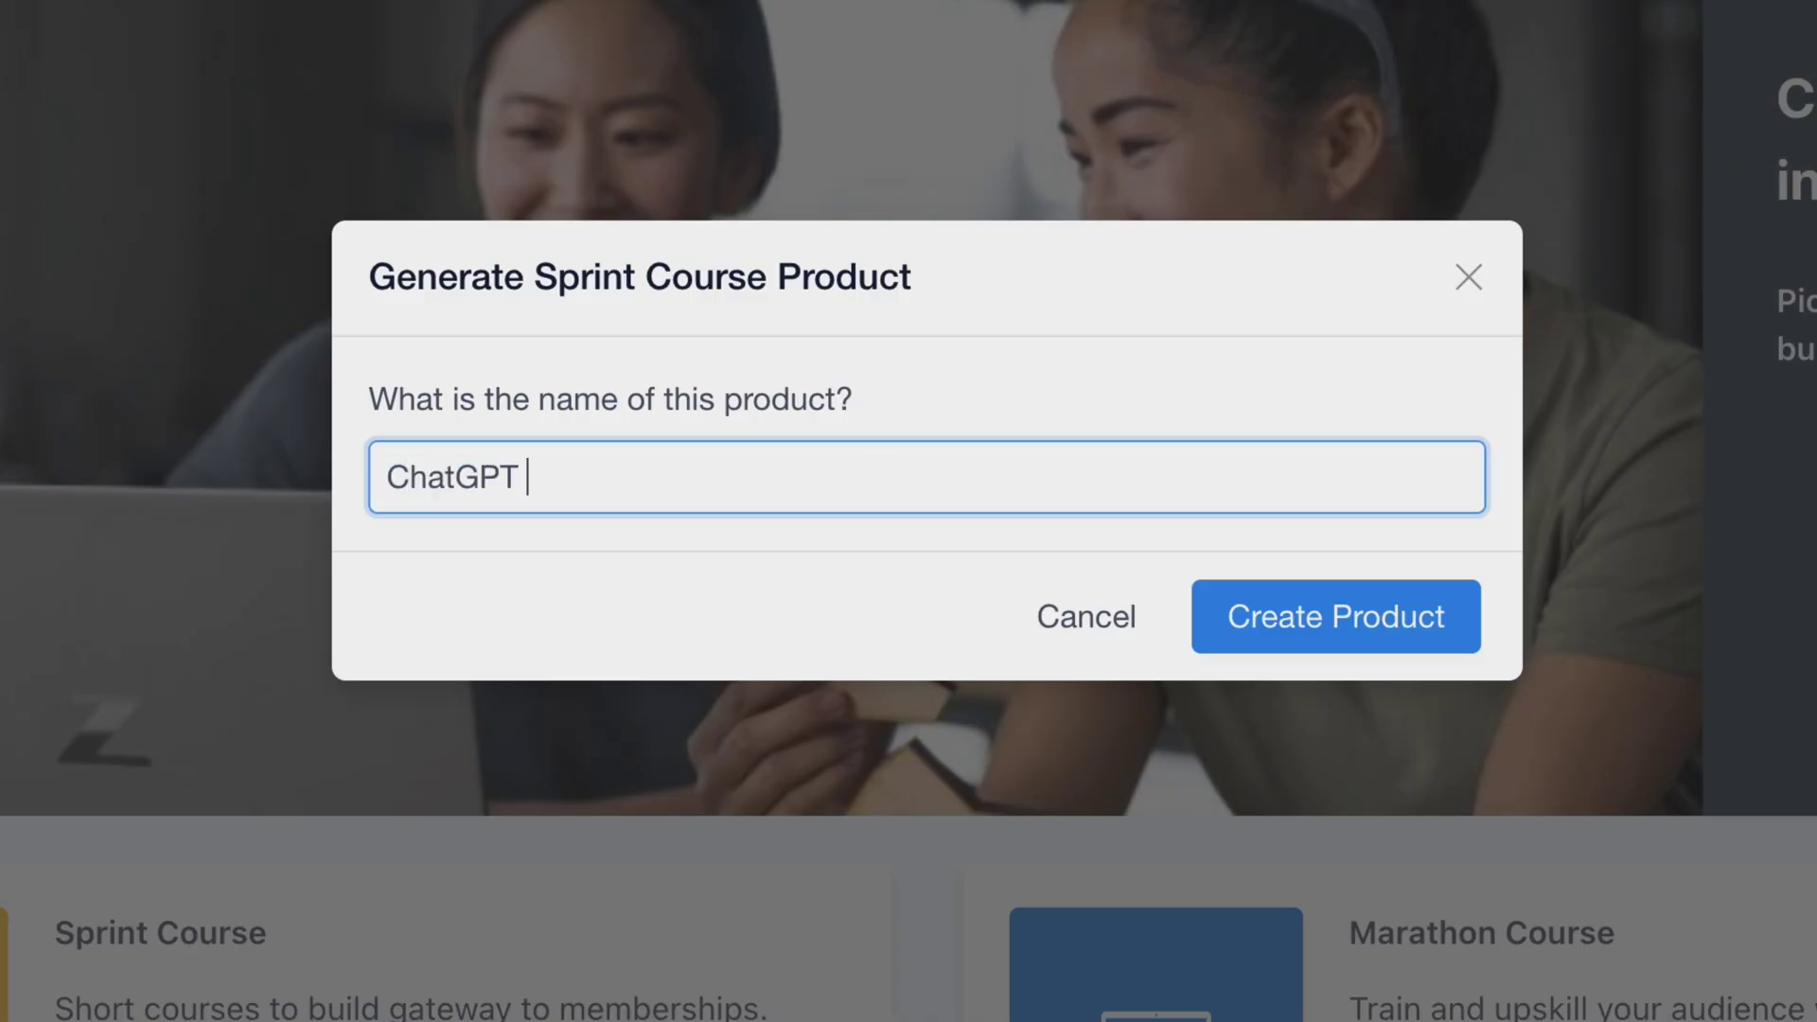
pyautogui.write('cheat sheet')
pyautogui.click(1343, 624)
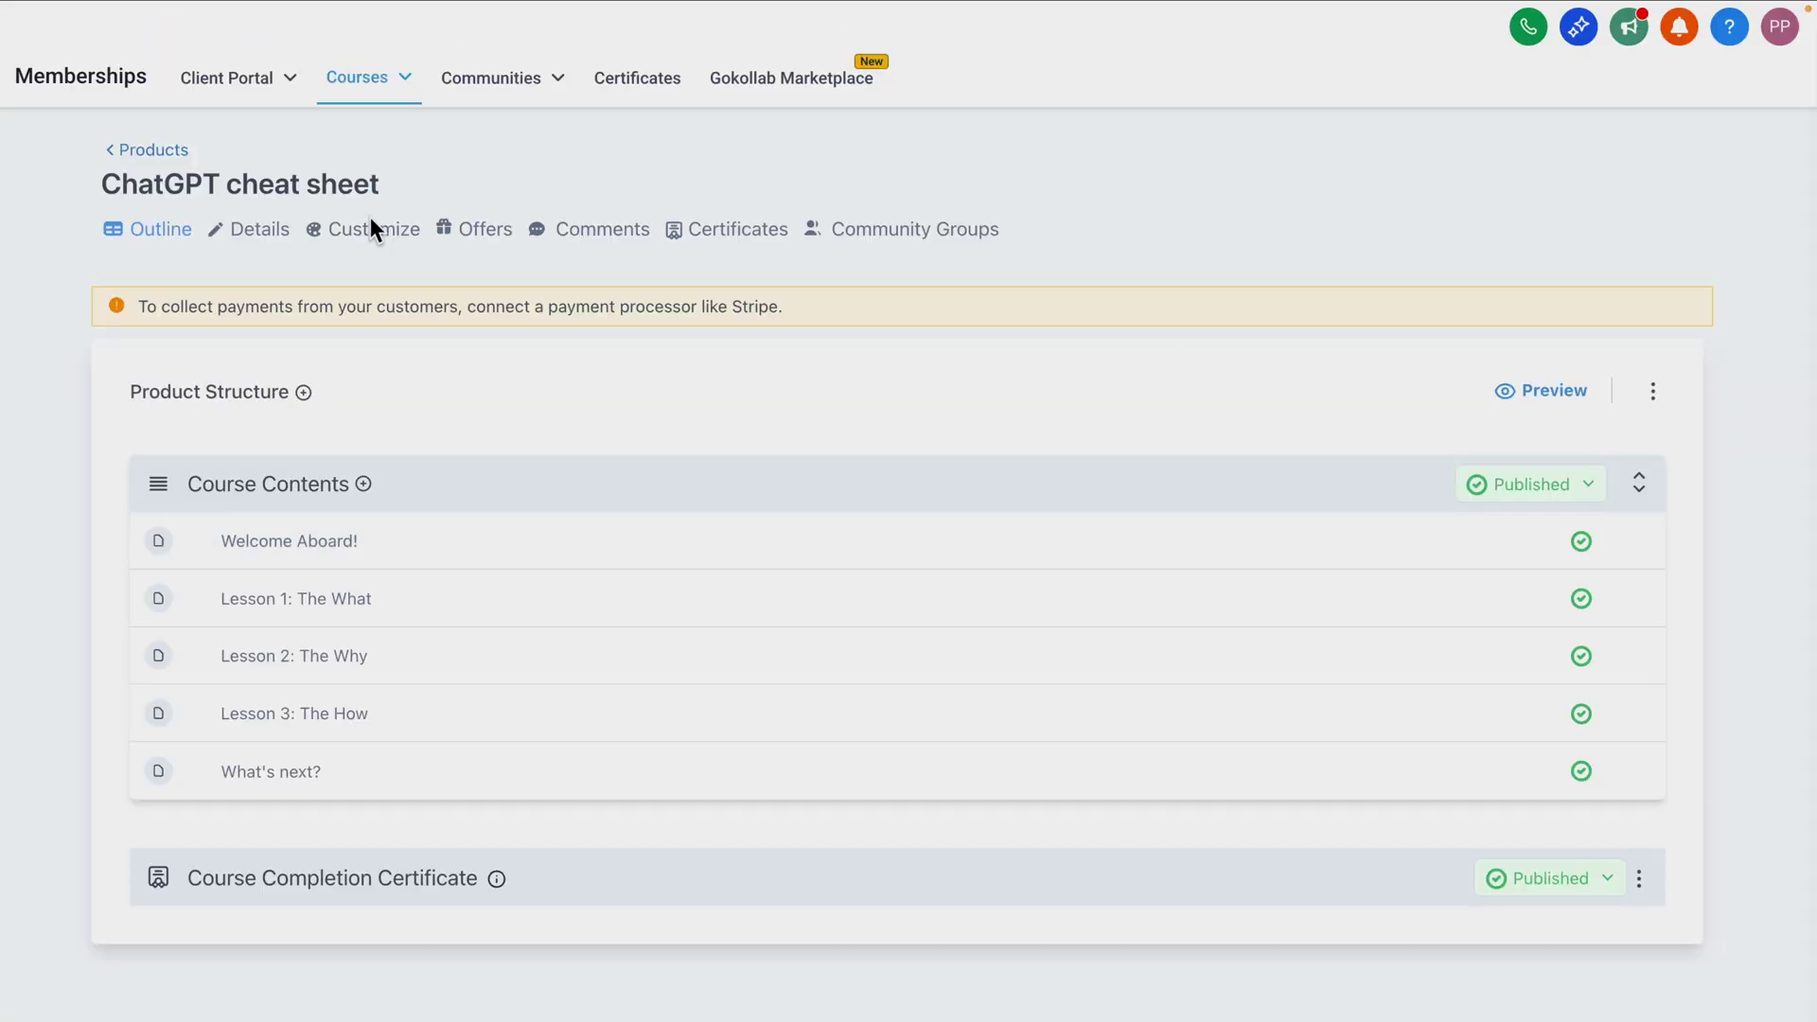
pyautogui.moveTo(796, 541)
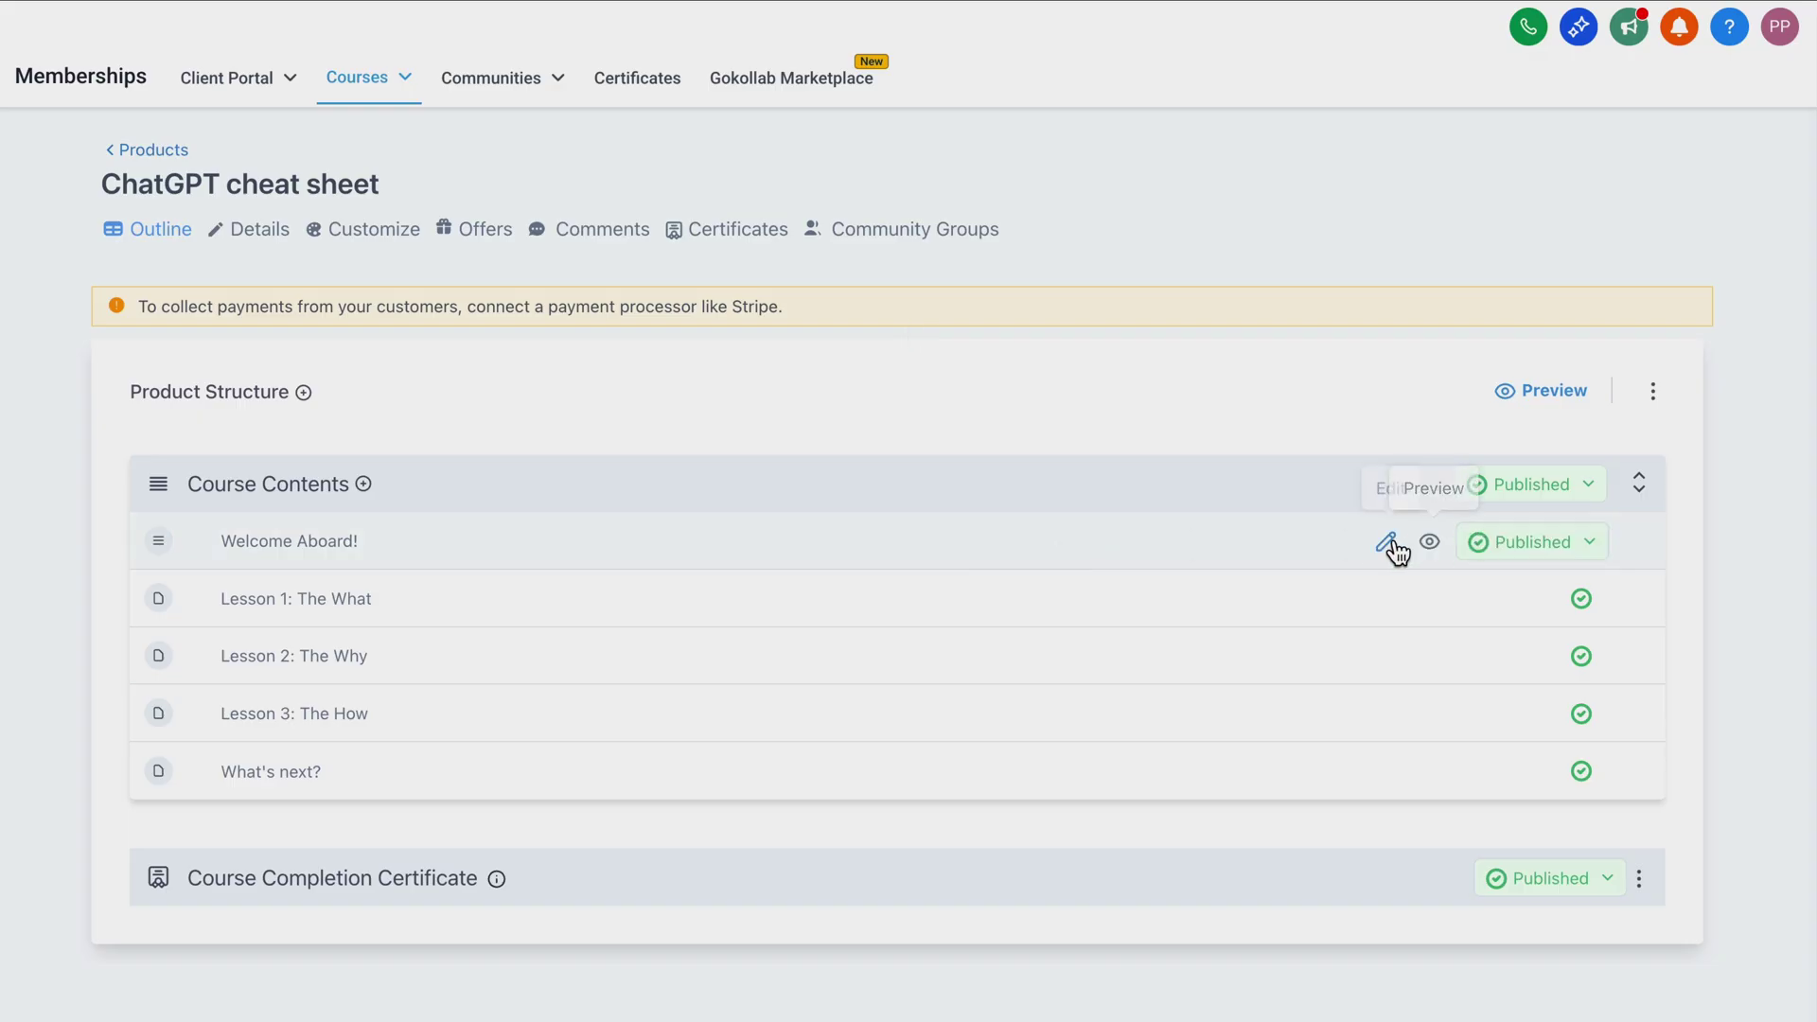
pyautogui.click(1391, 540)
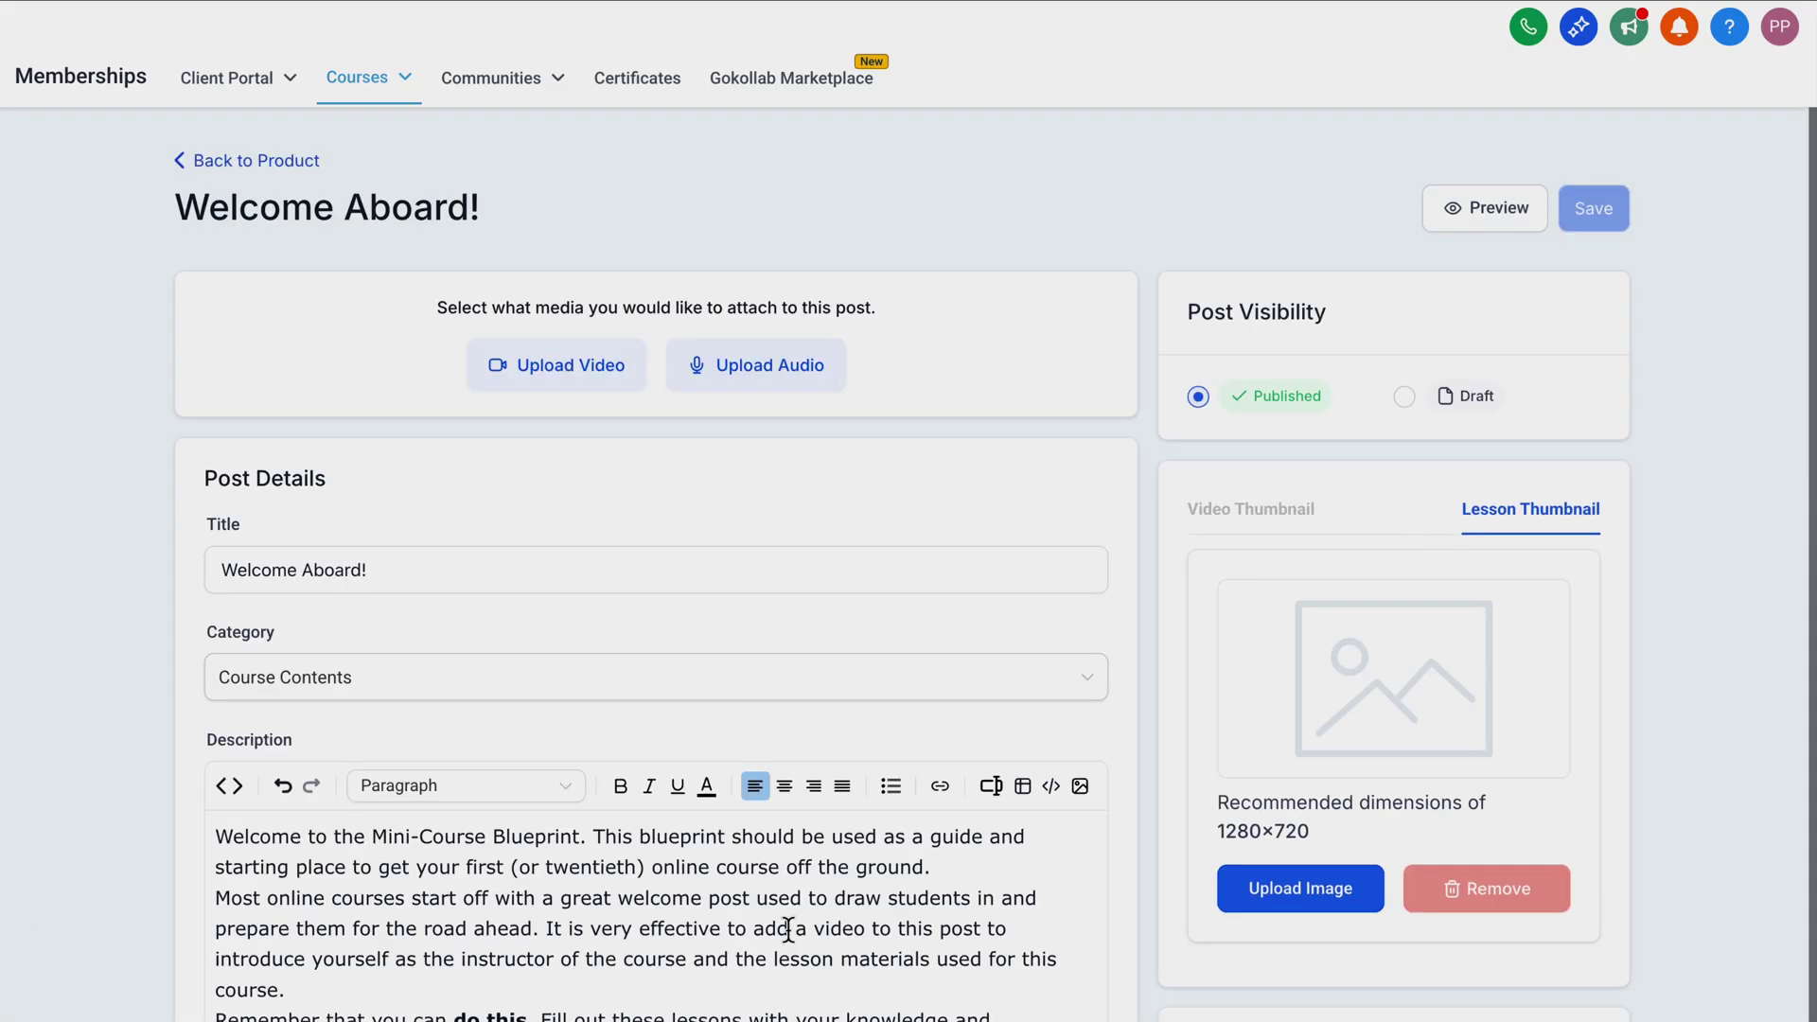
pyautogui.scroll(-2, 1033, 616)
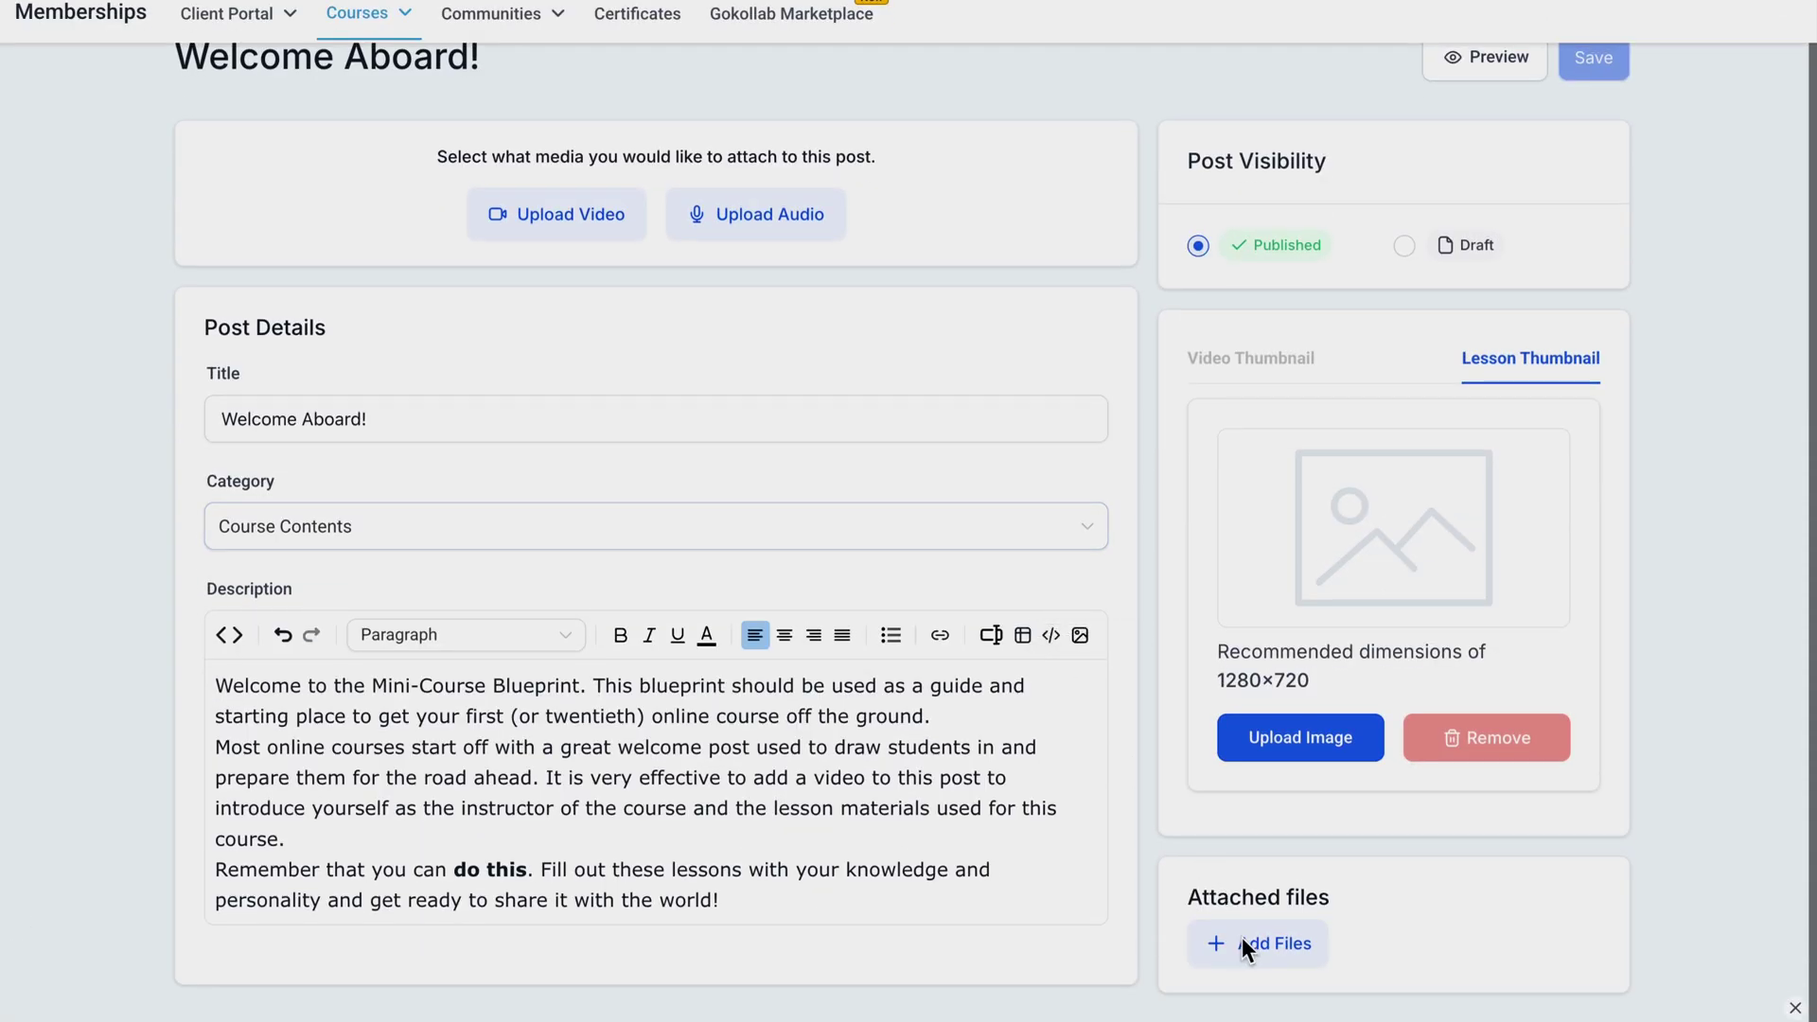
# Upload the ChatGPT Words & Phrases to Avoid Worksheet PDF from Downloads to Welcome Aboard!
pyautogui.click(1243, 944)
pyautogui.click(767, 490)
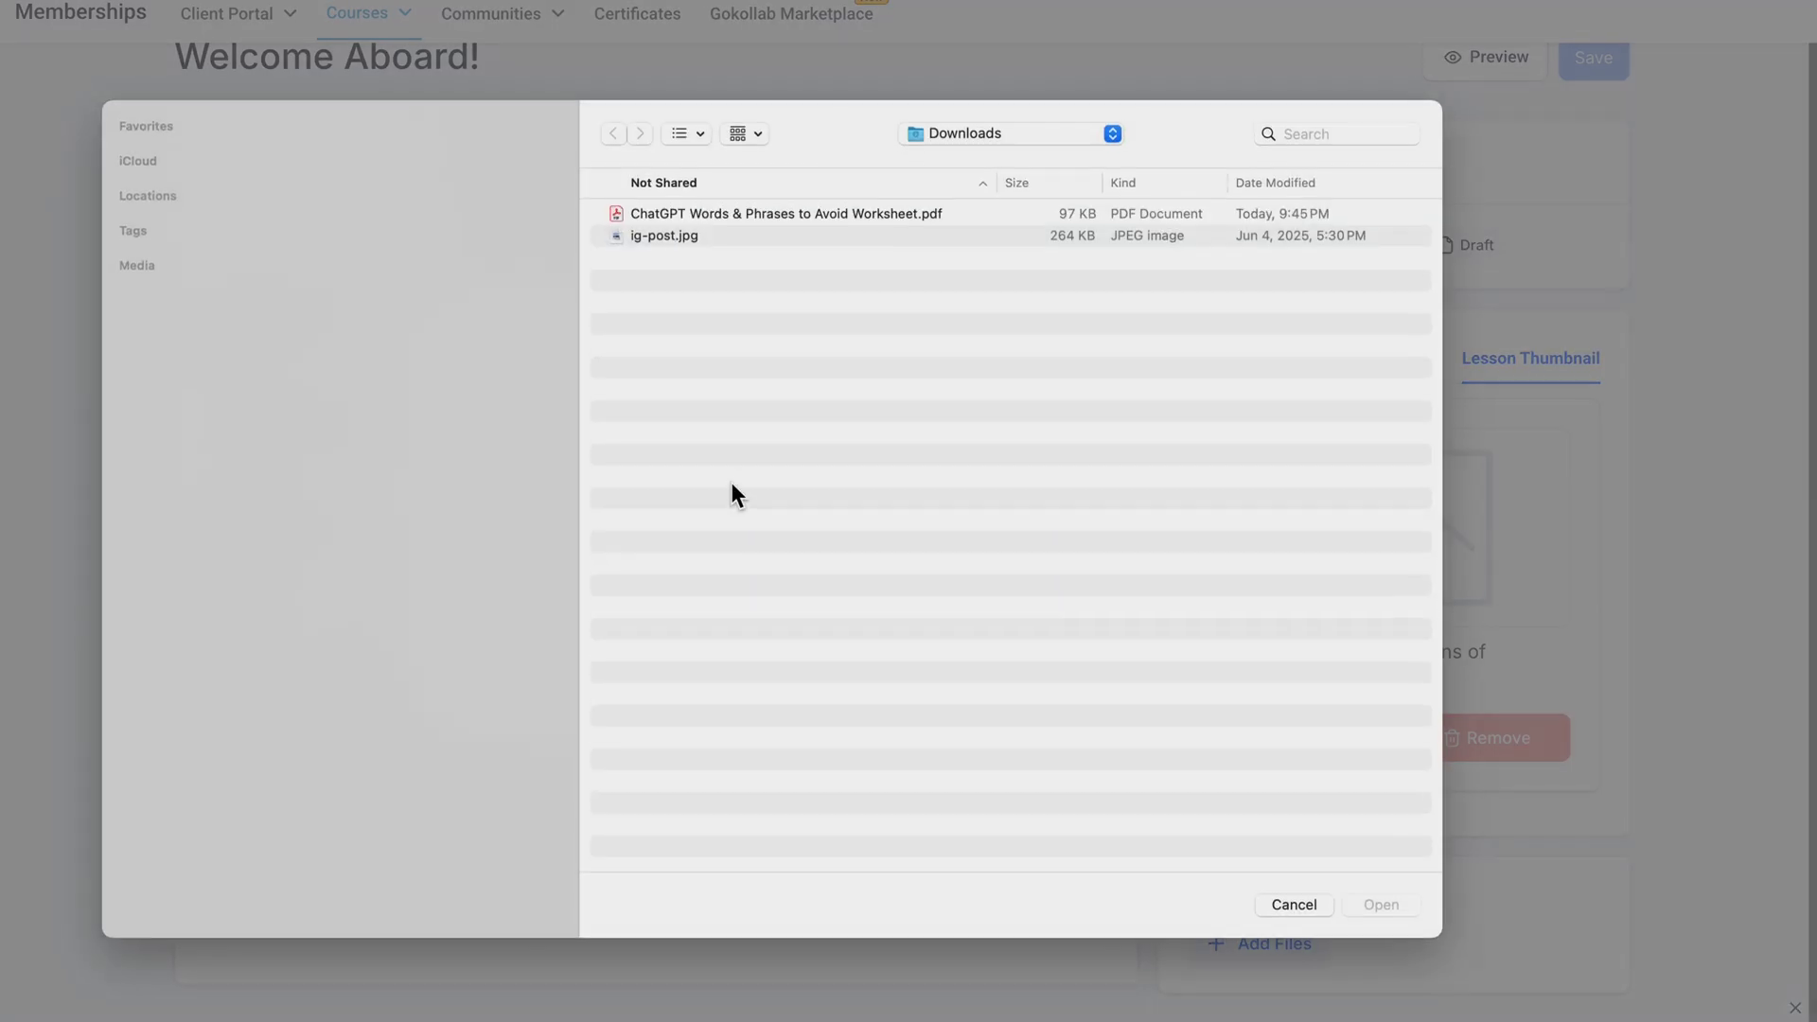
pyautogui.doubleClick(725, 221)
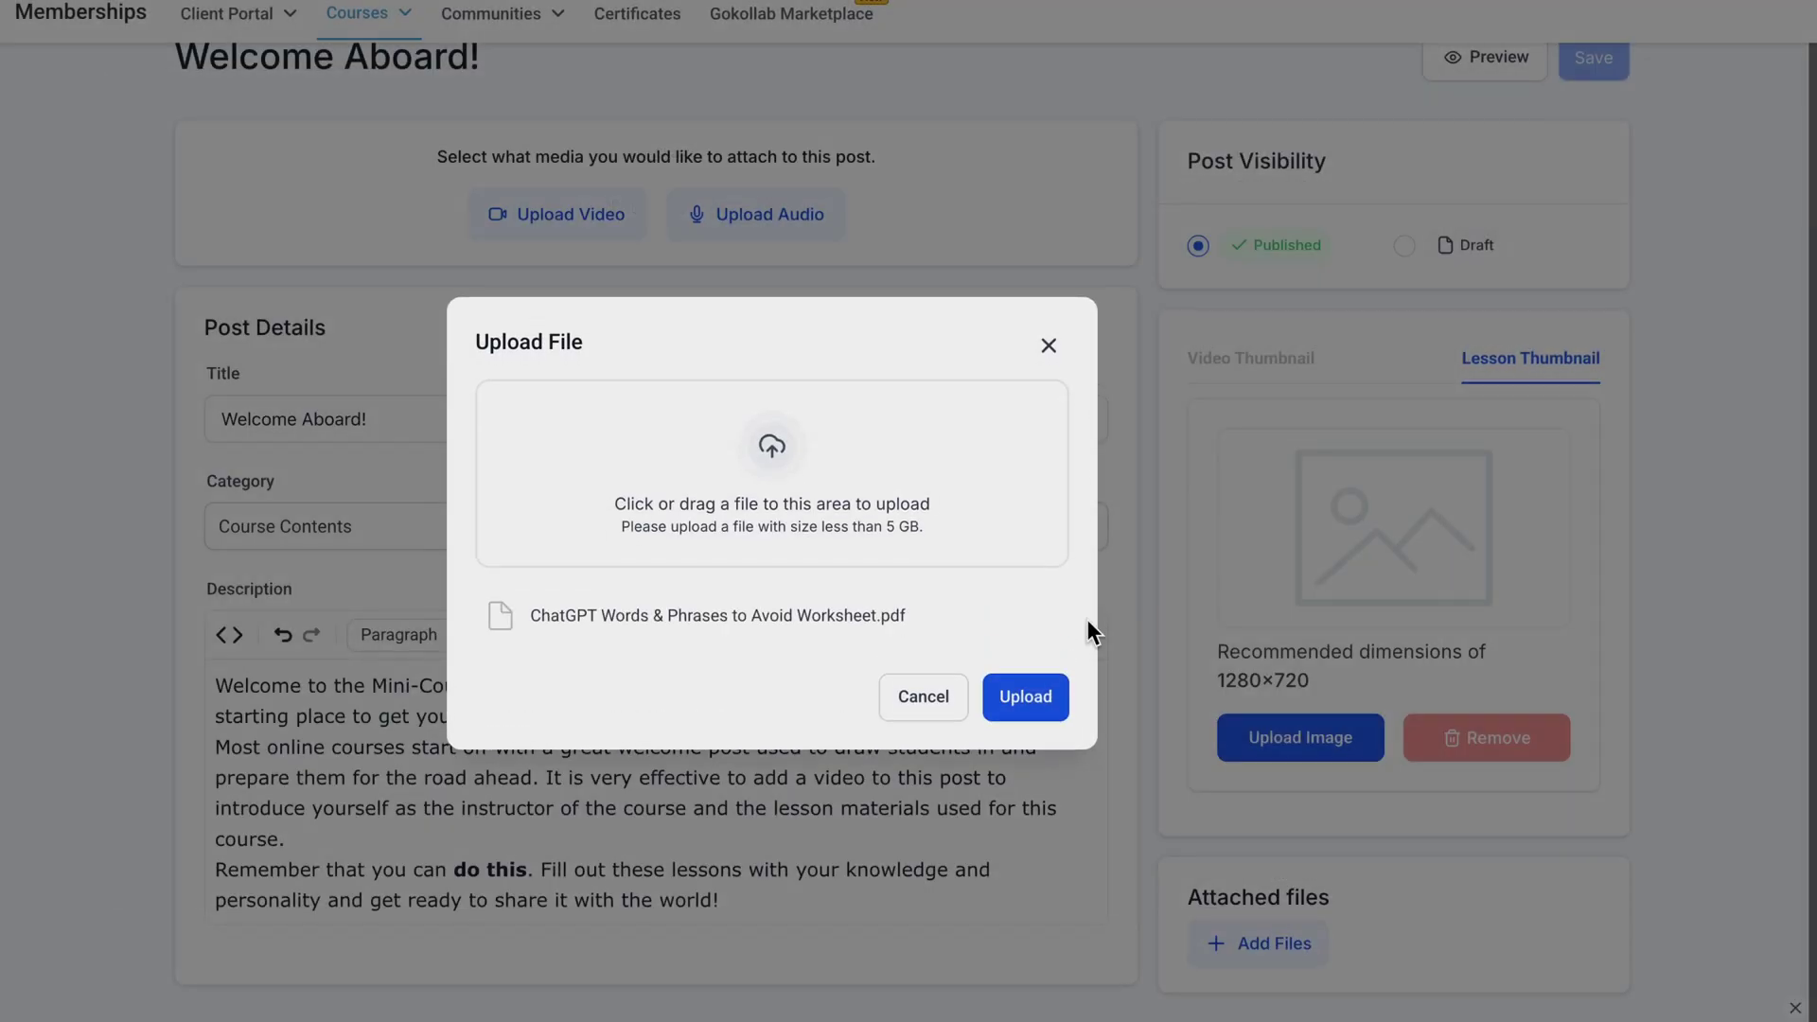
pyautogui.click(1043, 705)
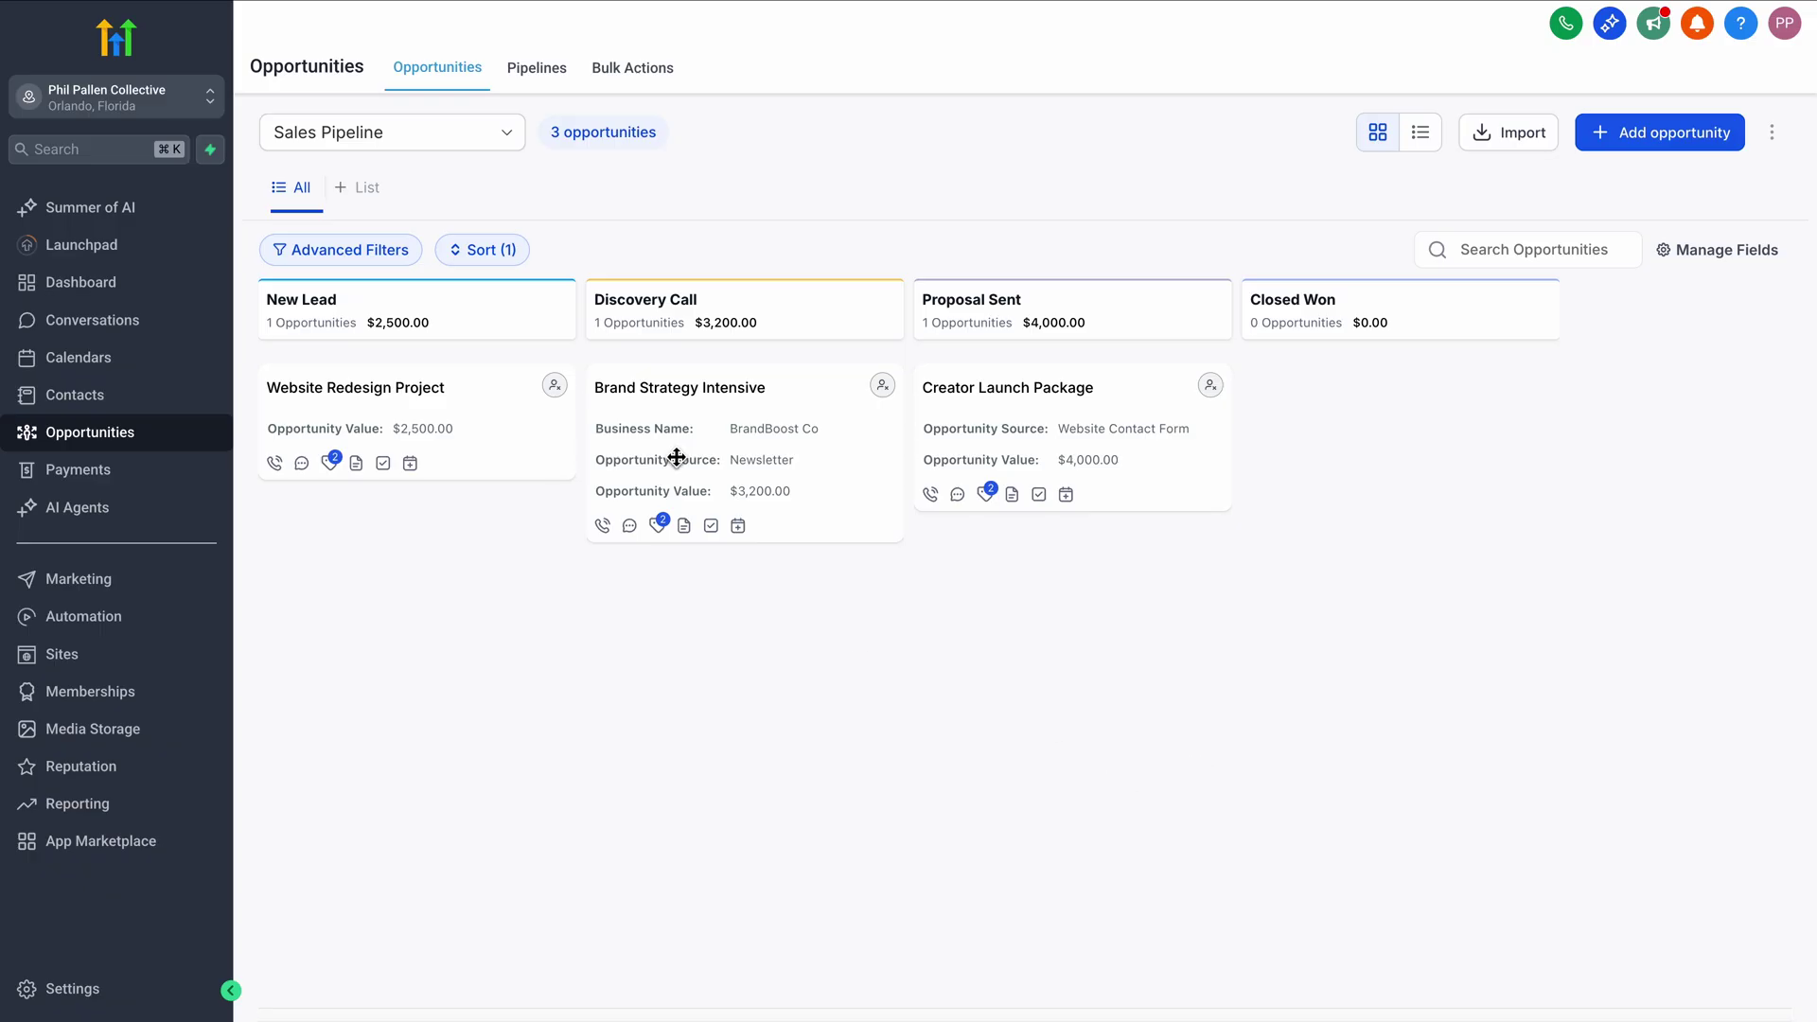
# Move Creator Launch Package to Closed Won, Brand Strategy Intensive to Proposal Sent, Website Redesign to Discovery Call
pyautogui.moveTo(1111, 445); pyautogui.dragTo(1334, 445)
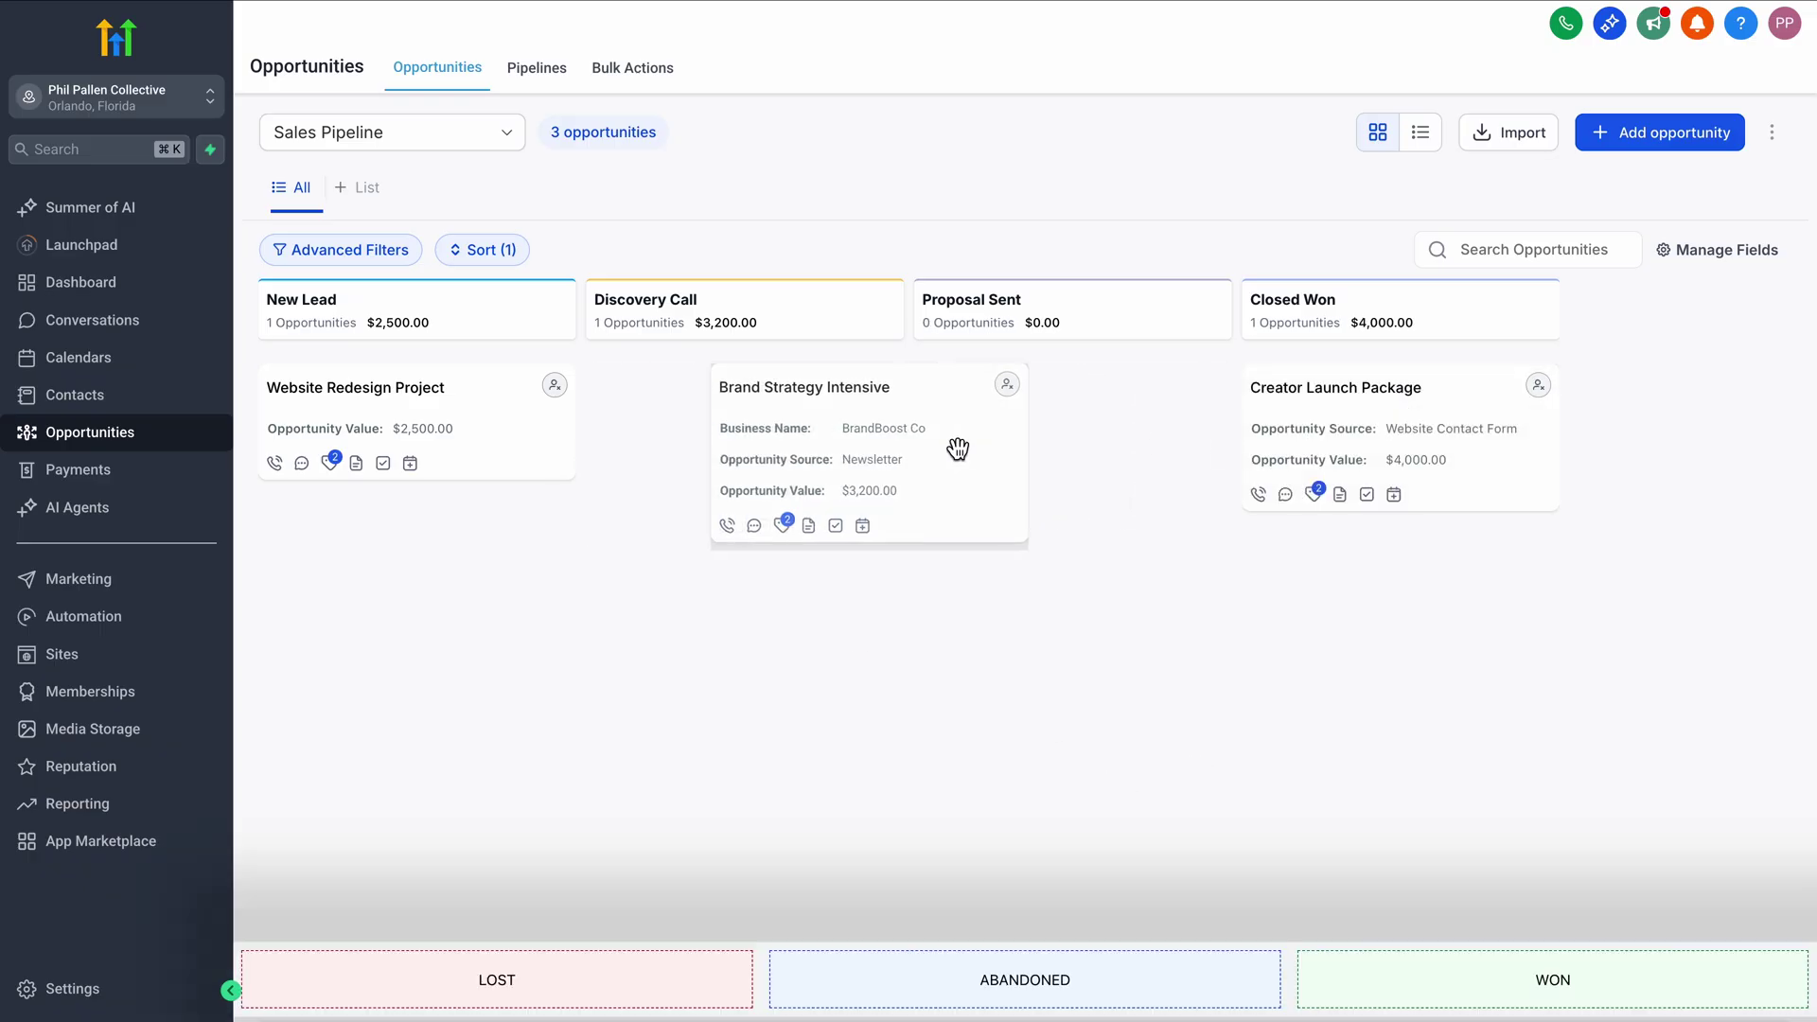
pyautogui.moveTo(851, 446); pyautogui.dragTo(994, 446)
pyautogui.moveTo(463, 402); pyautogui.dragTo(766, 516)
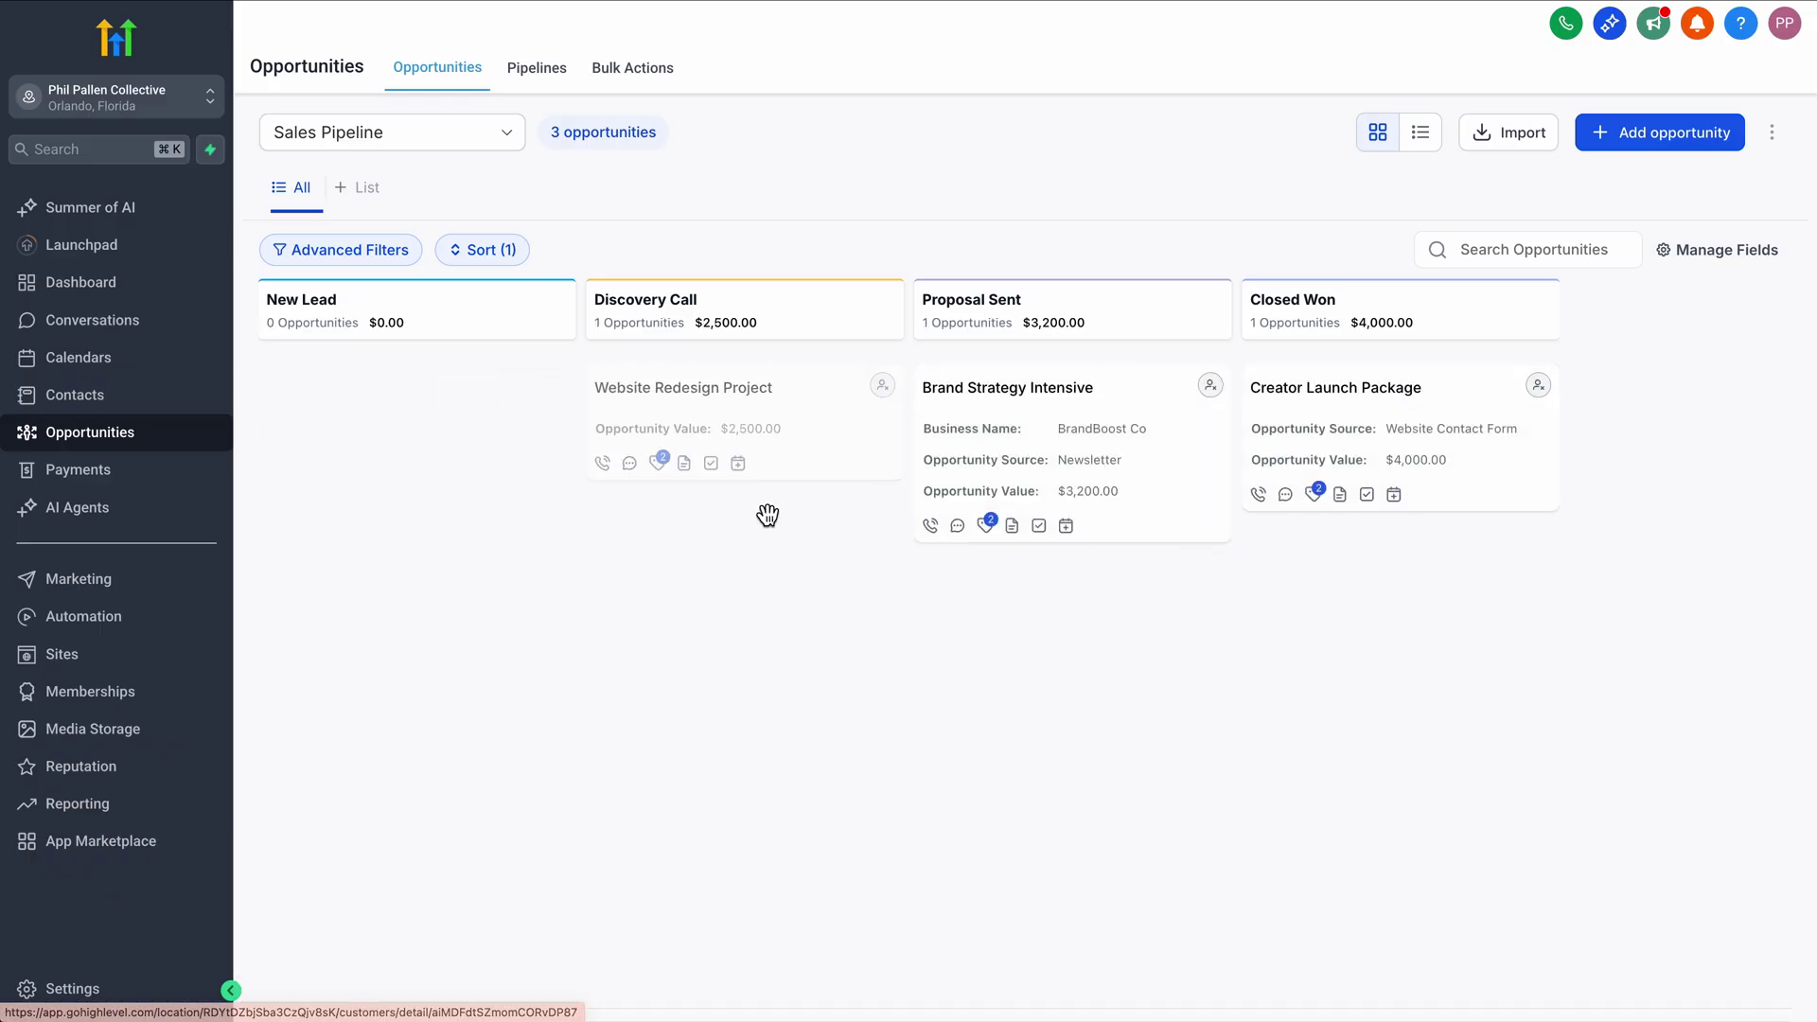
# Keep Discovery Call as the second pipeline stage, save the pipeline and return to its board
pyautogui.click(535, 72)
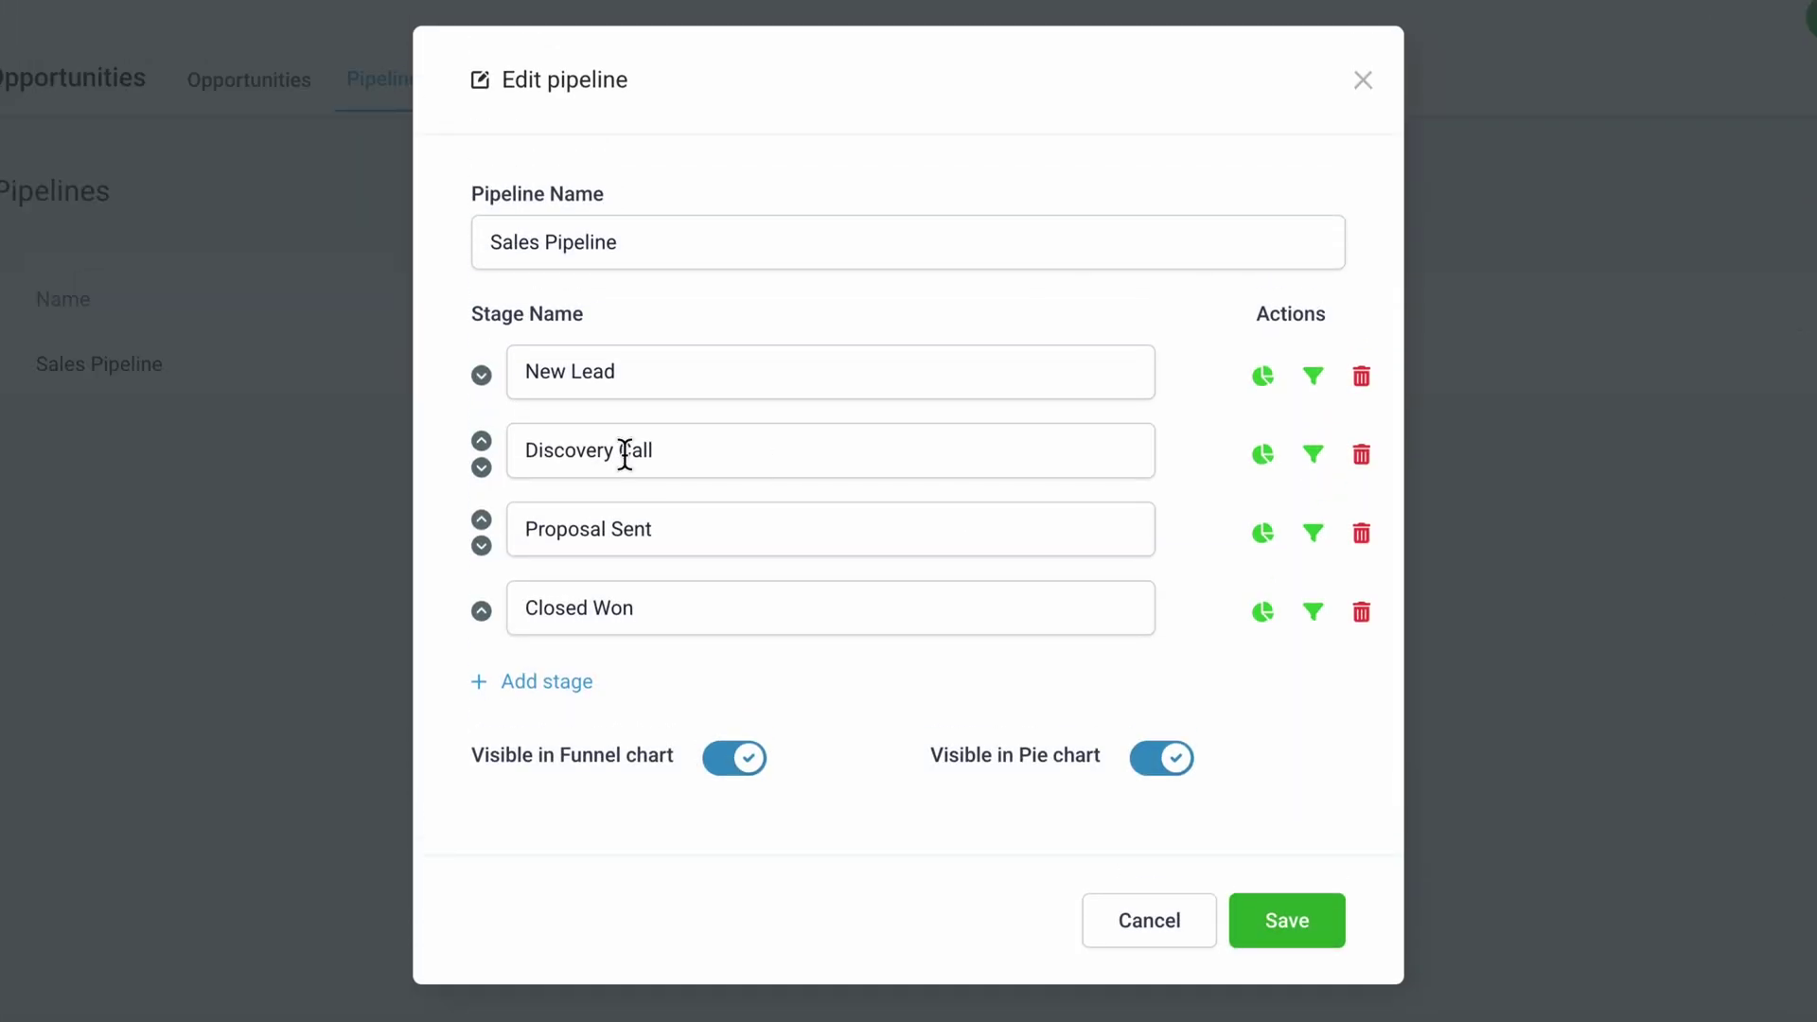
pyautogui.click(764, 448)
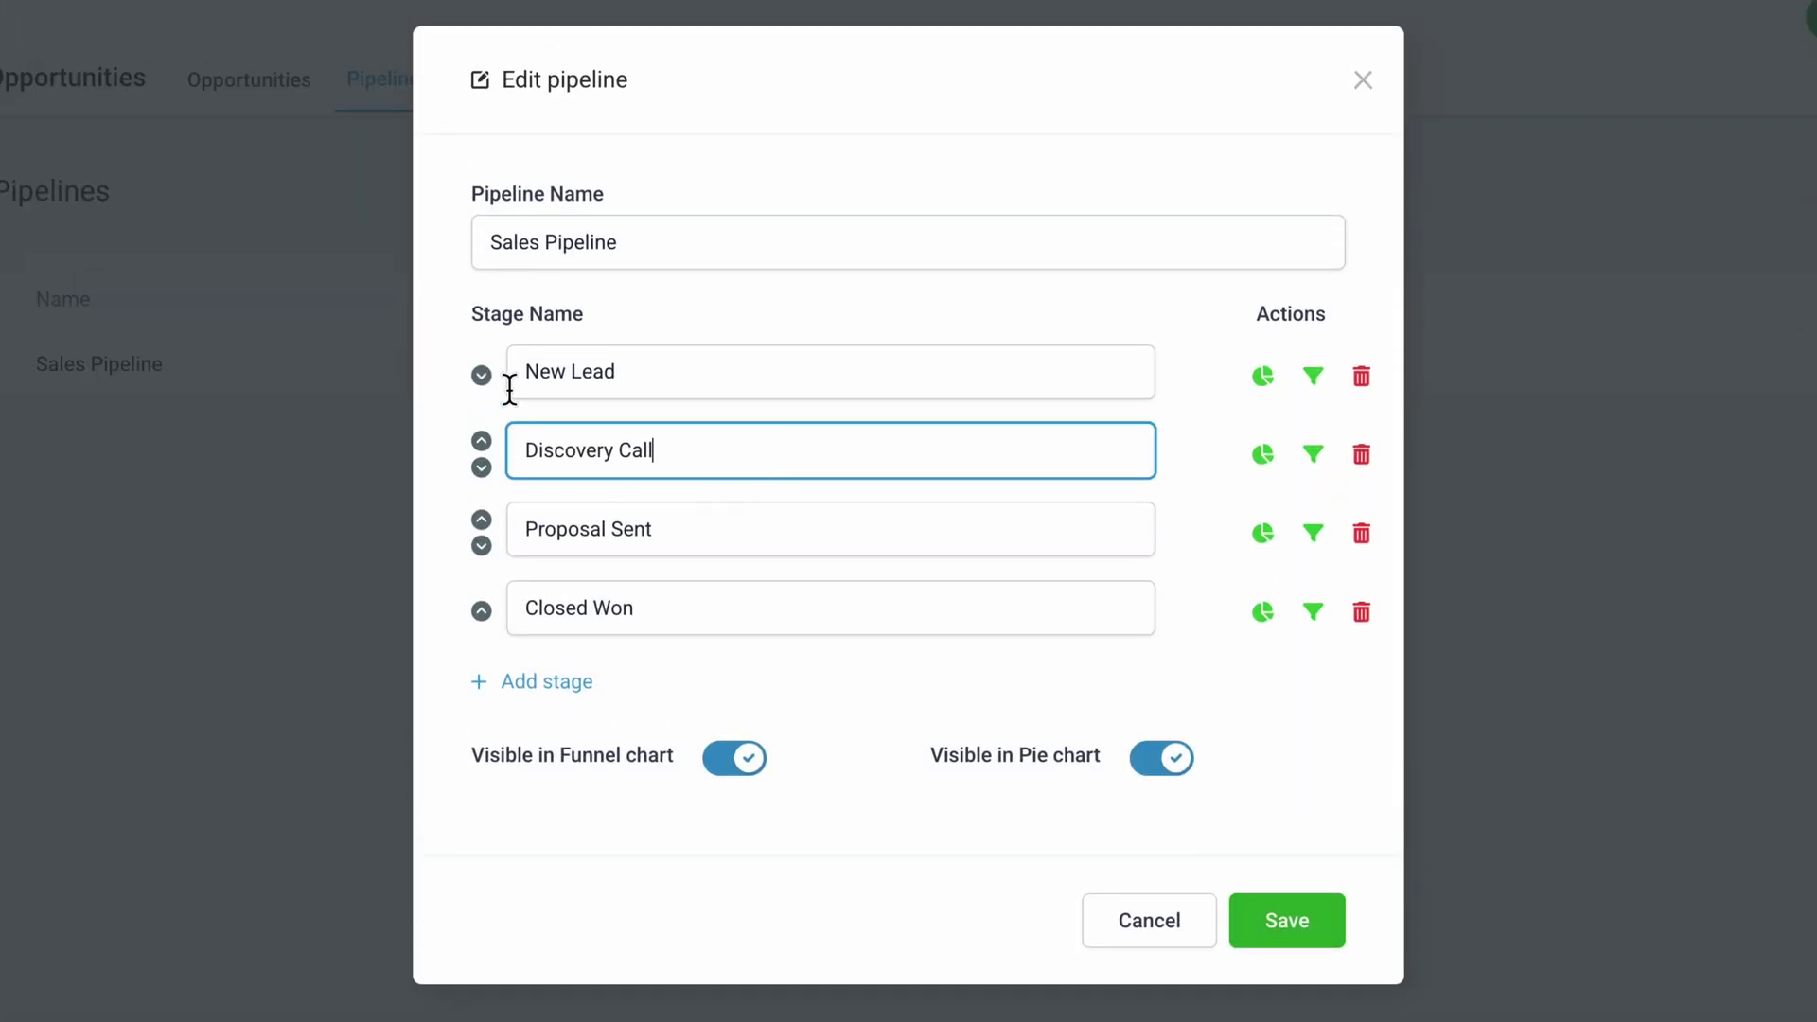
pyautogui.click(482, 468)
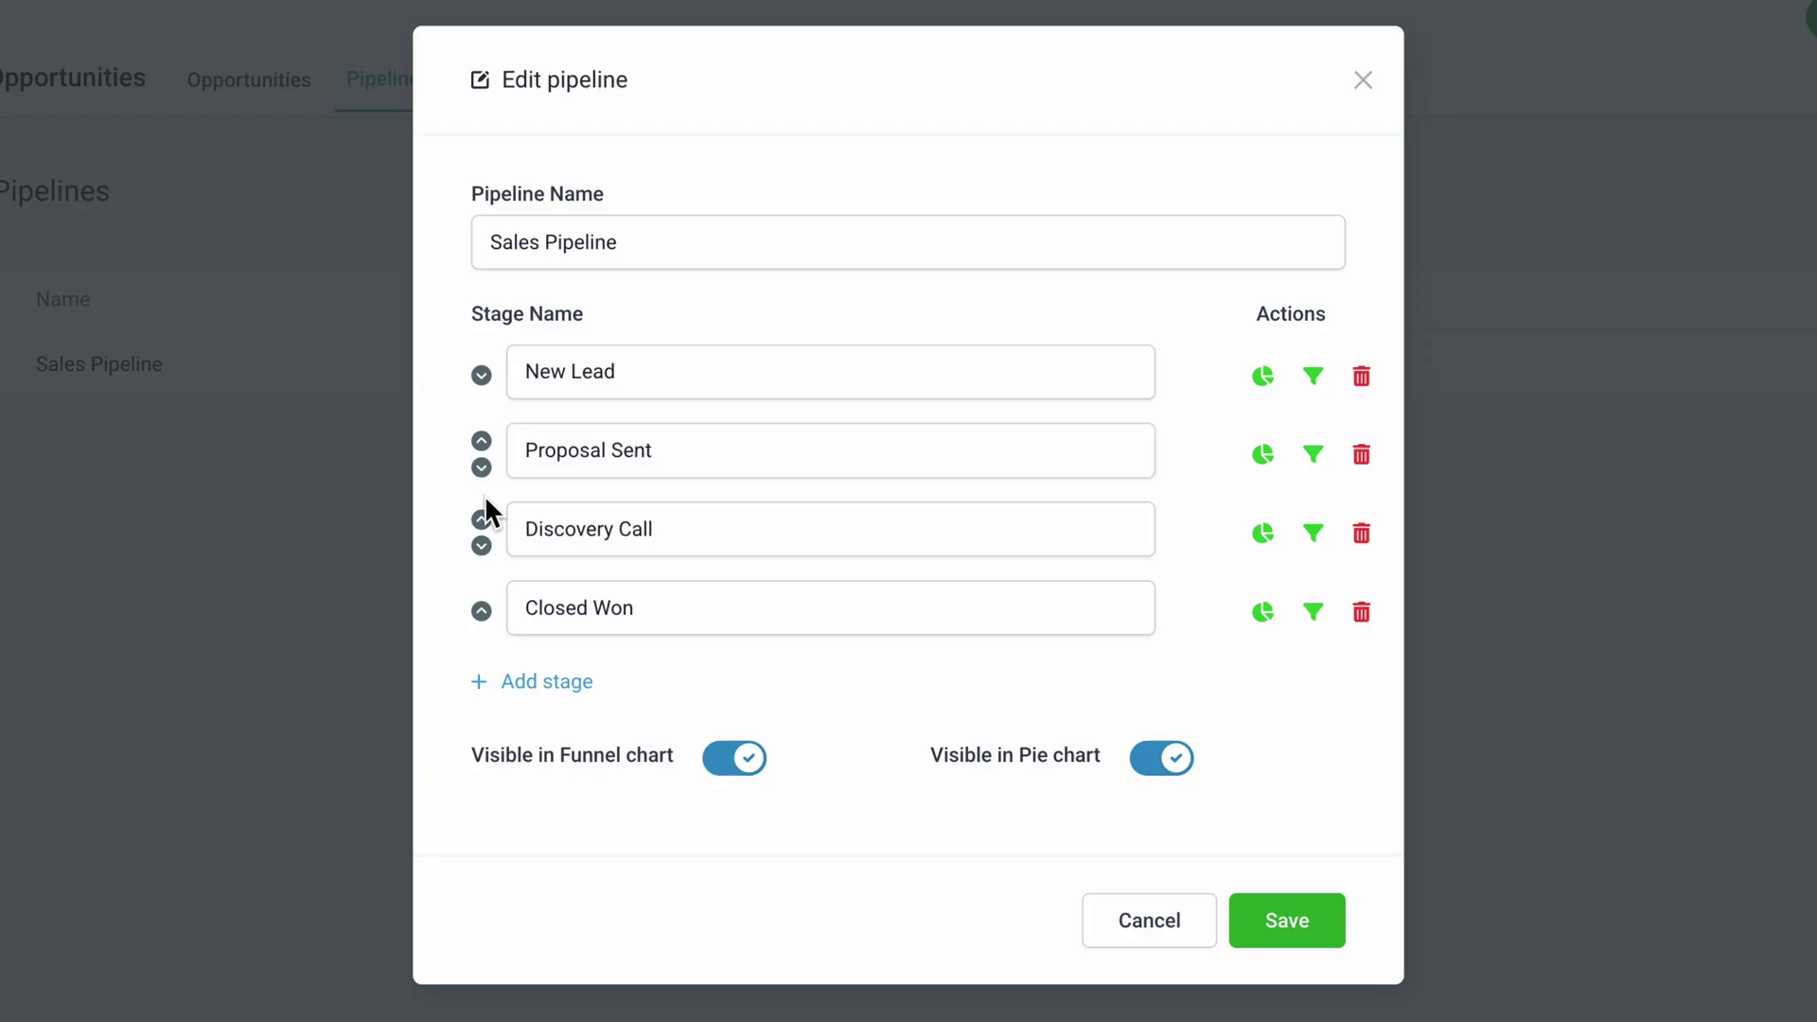
pyautogui.click(481, 520)
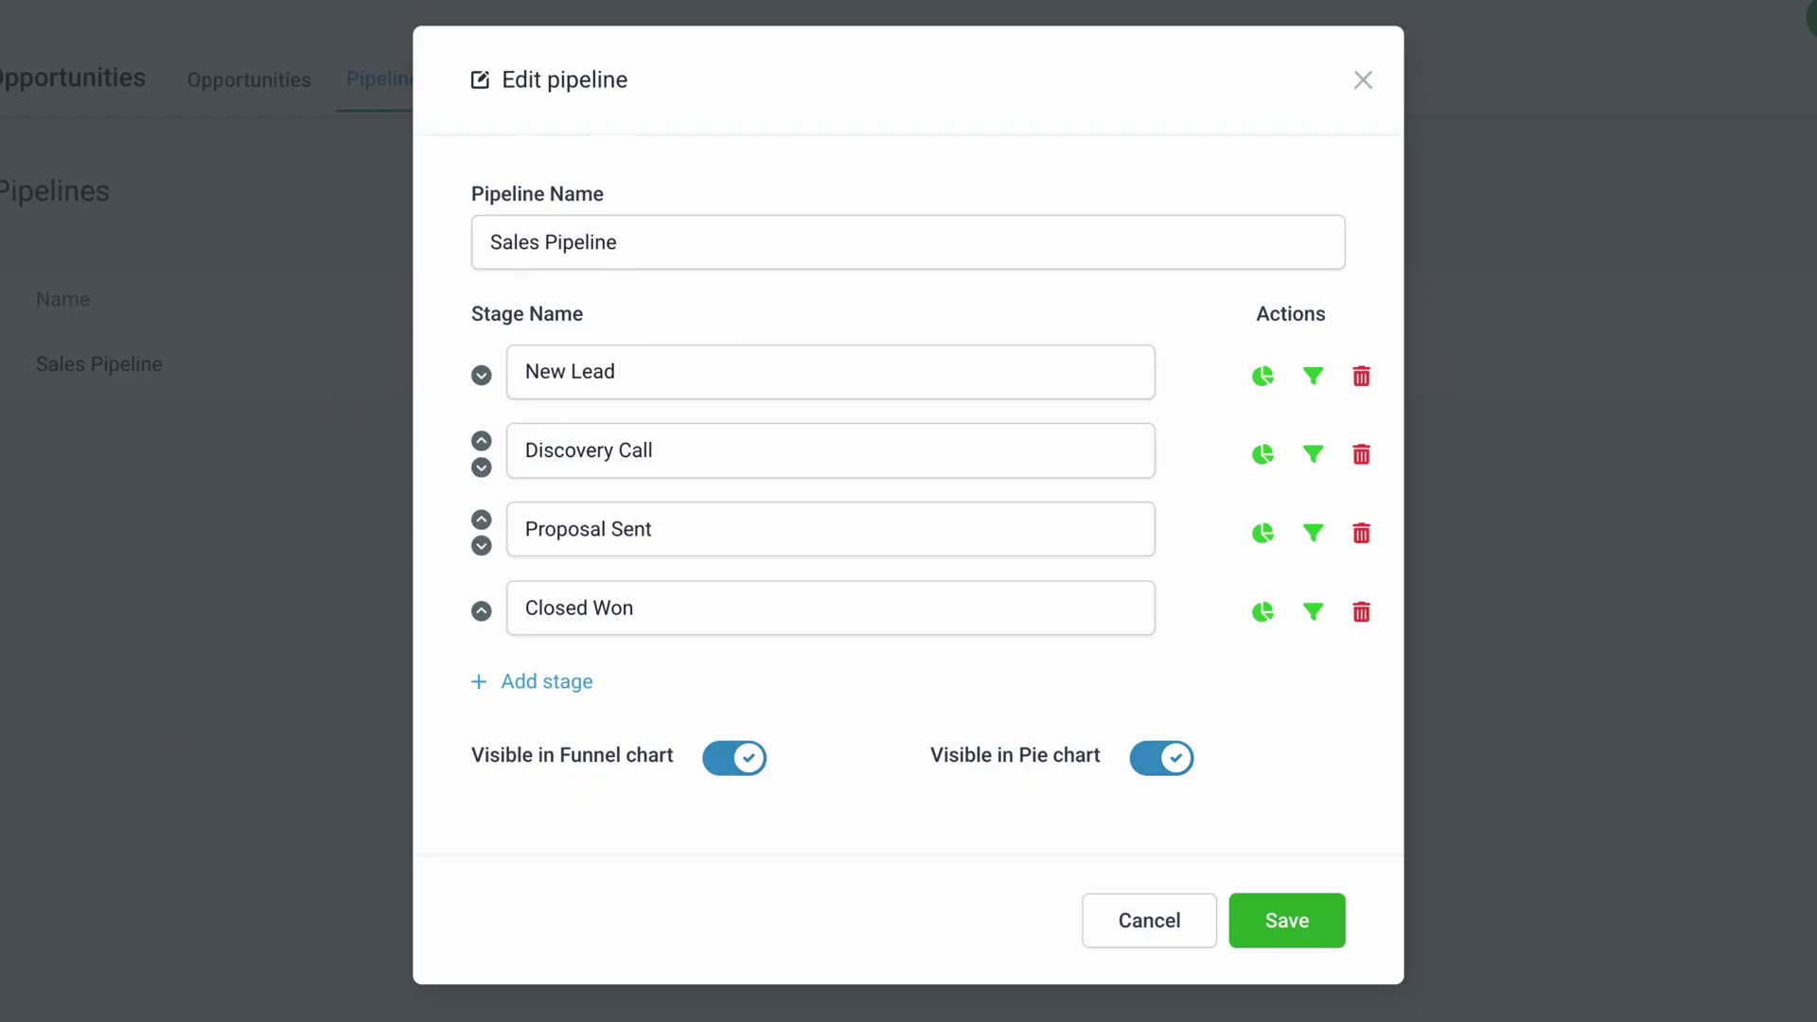
pyautogui.click(1277, 925)
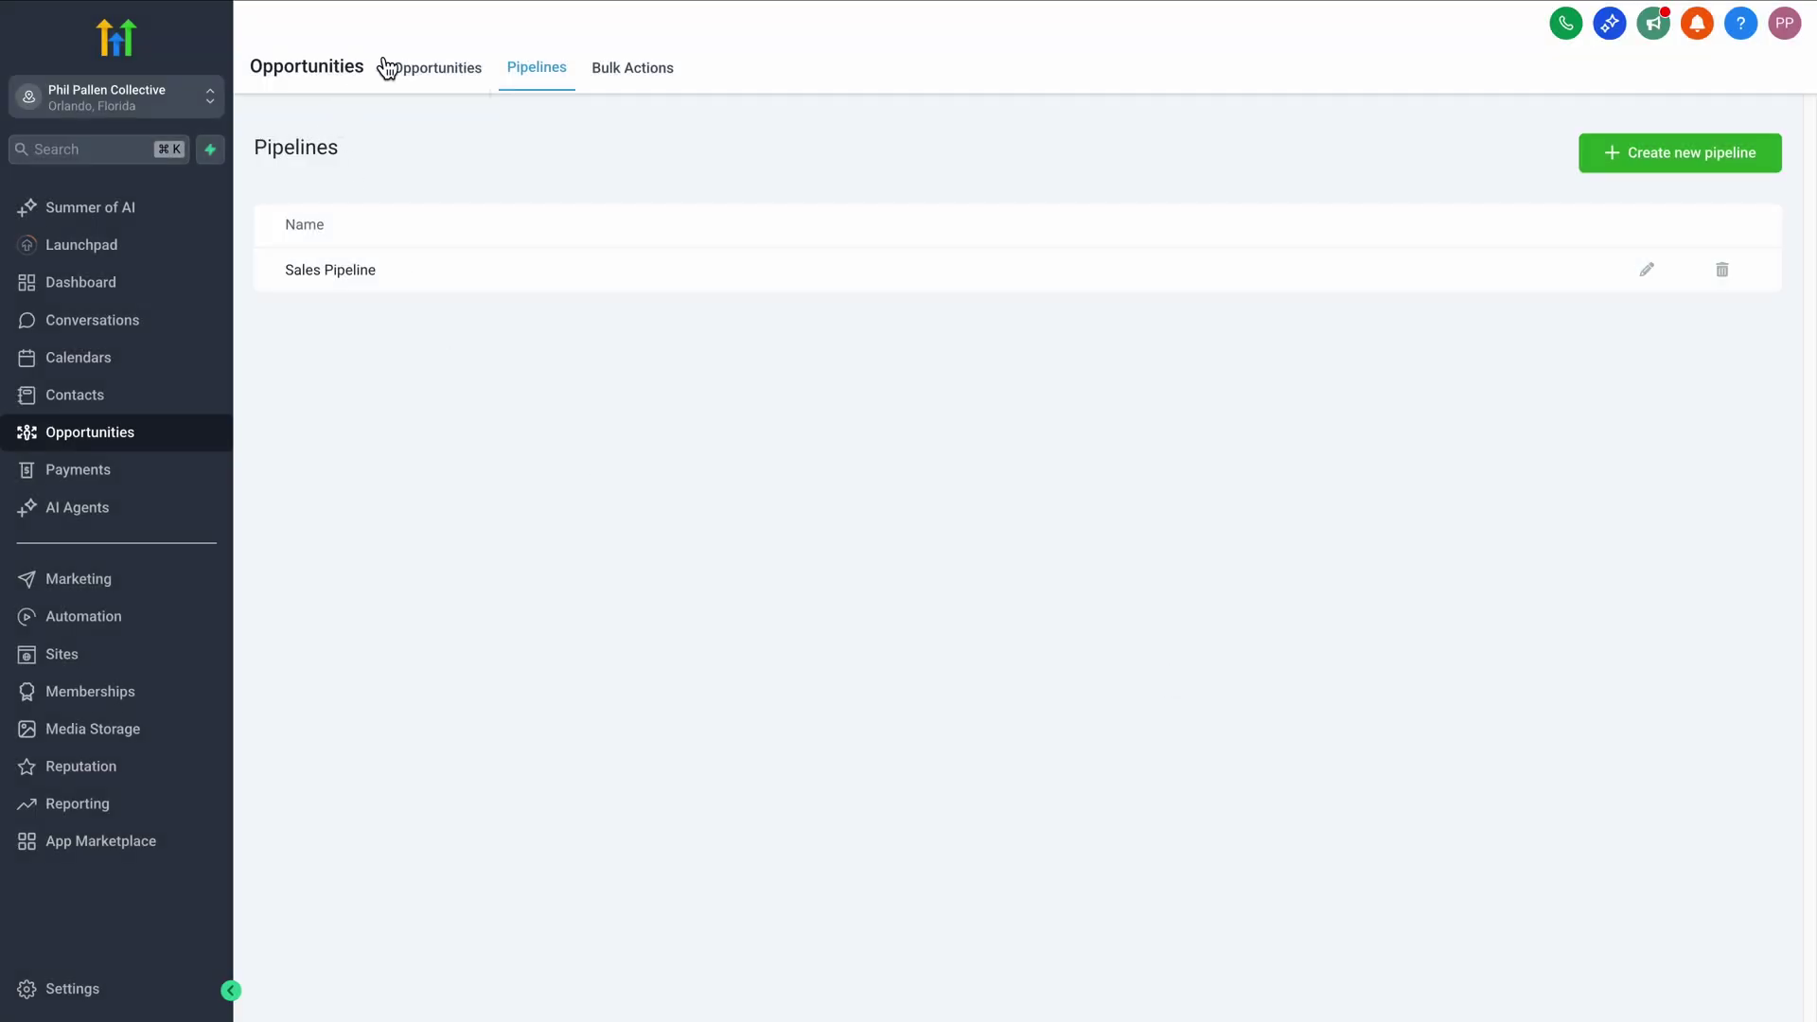
pyautogui.click(390, 68)
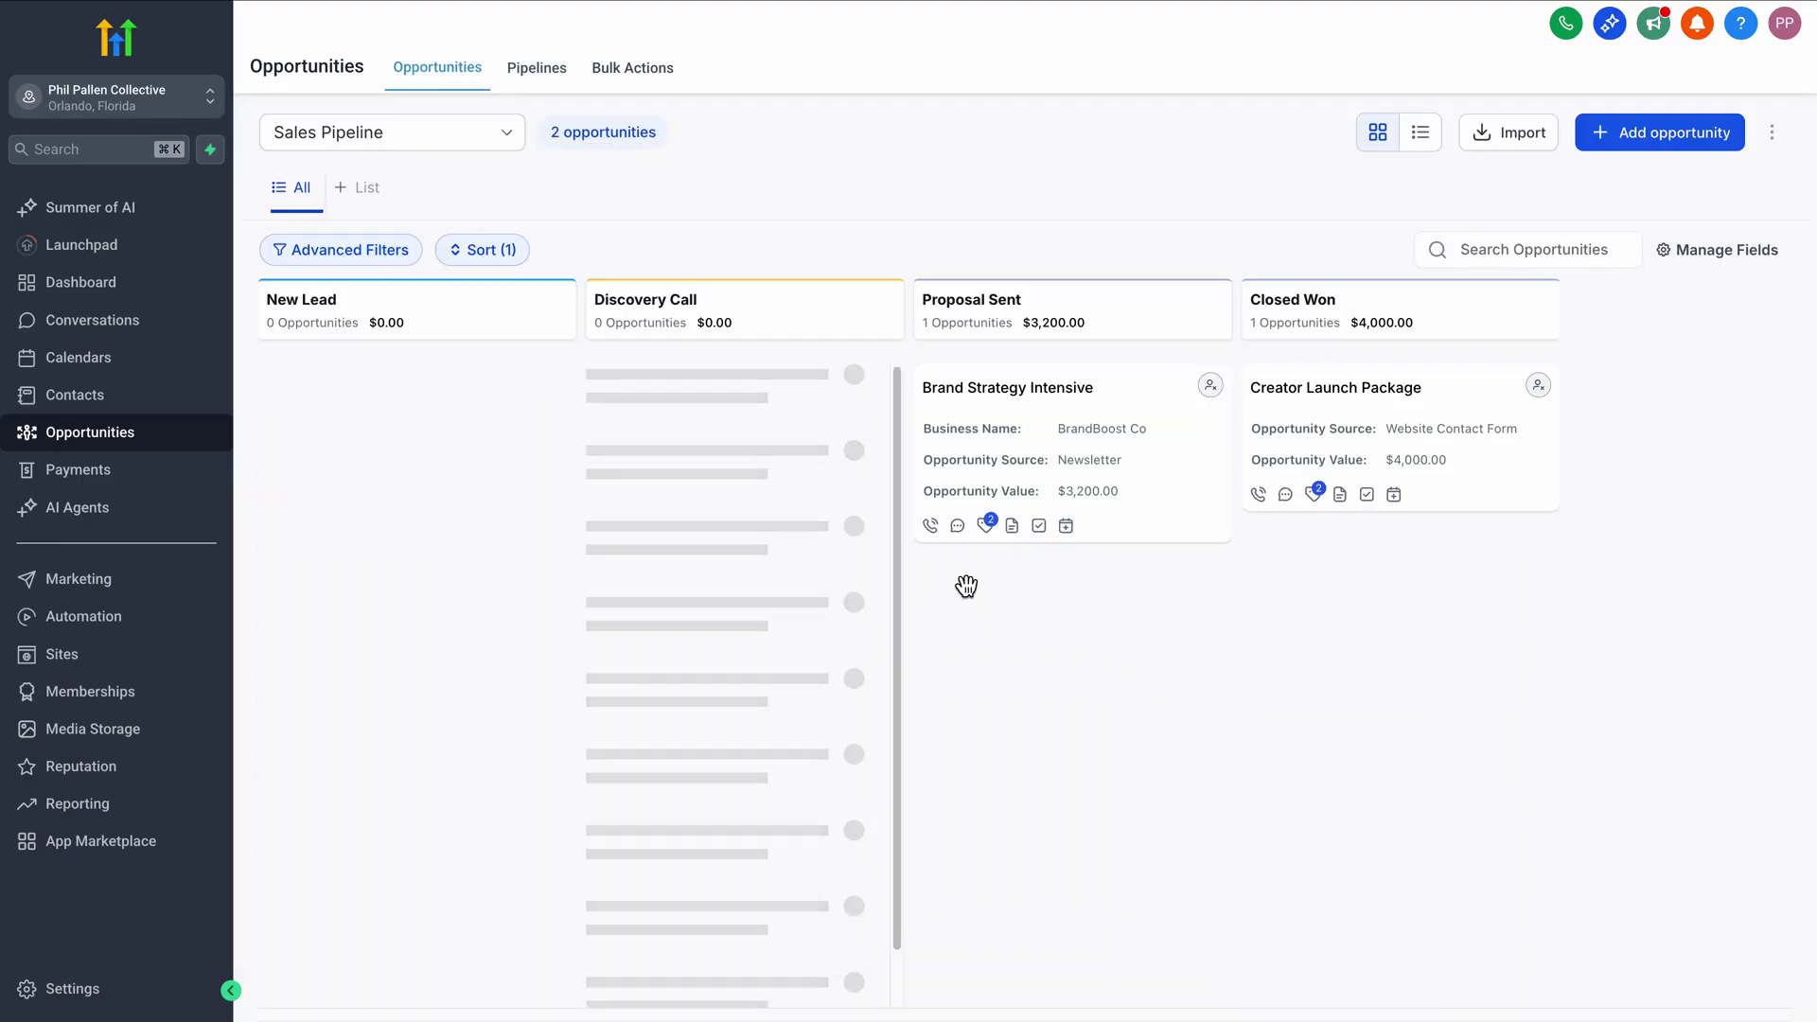
# Review the Brand Strategy Intensive opportunity details and close them without changes
pyautogui.click(1089, 445)
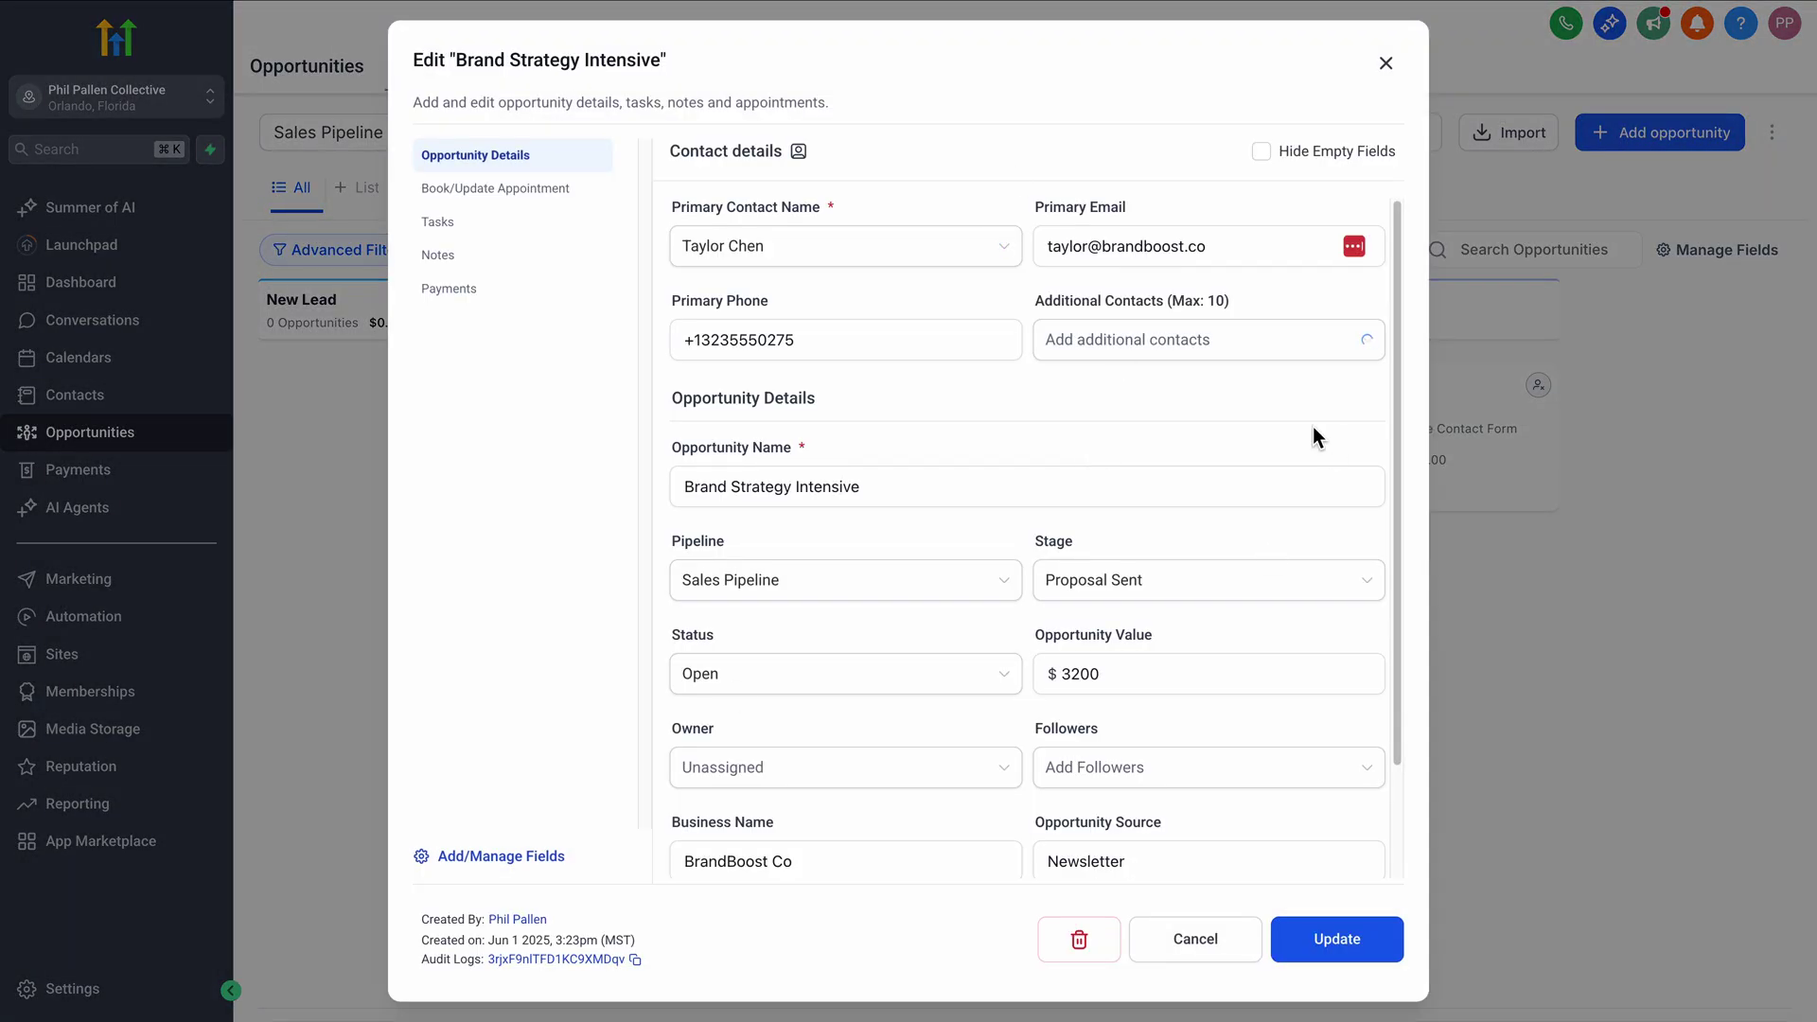
pyautogui.scroll(-2, 1310, 423)
pyautogui.scroll(2, 1308, 423)
pyautogui.click(1384, 67)
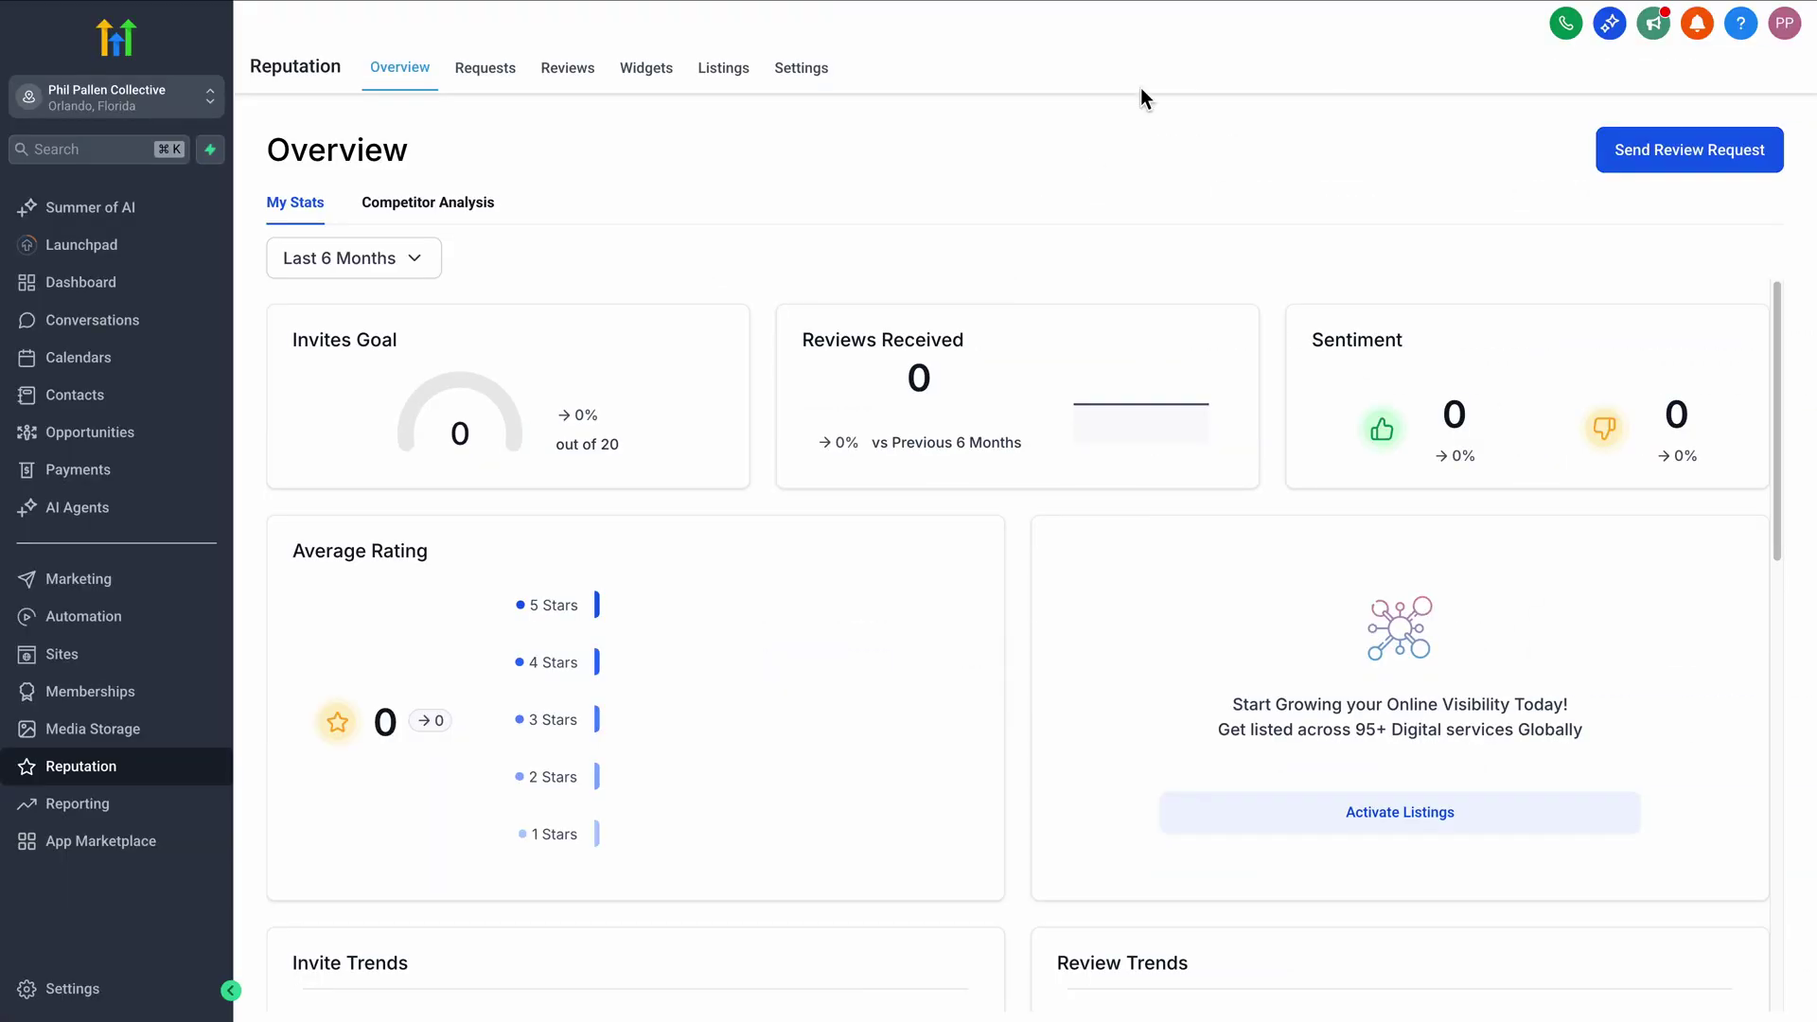
pyautogui.click(1720, 151)
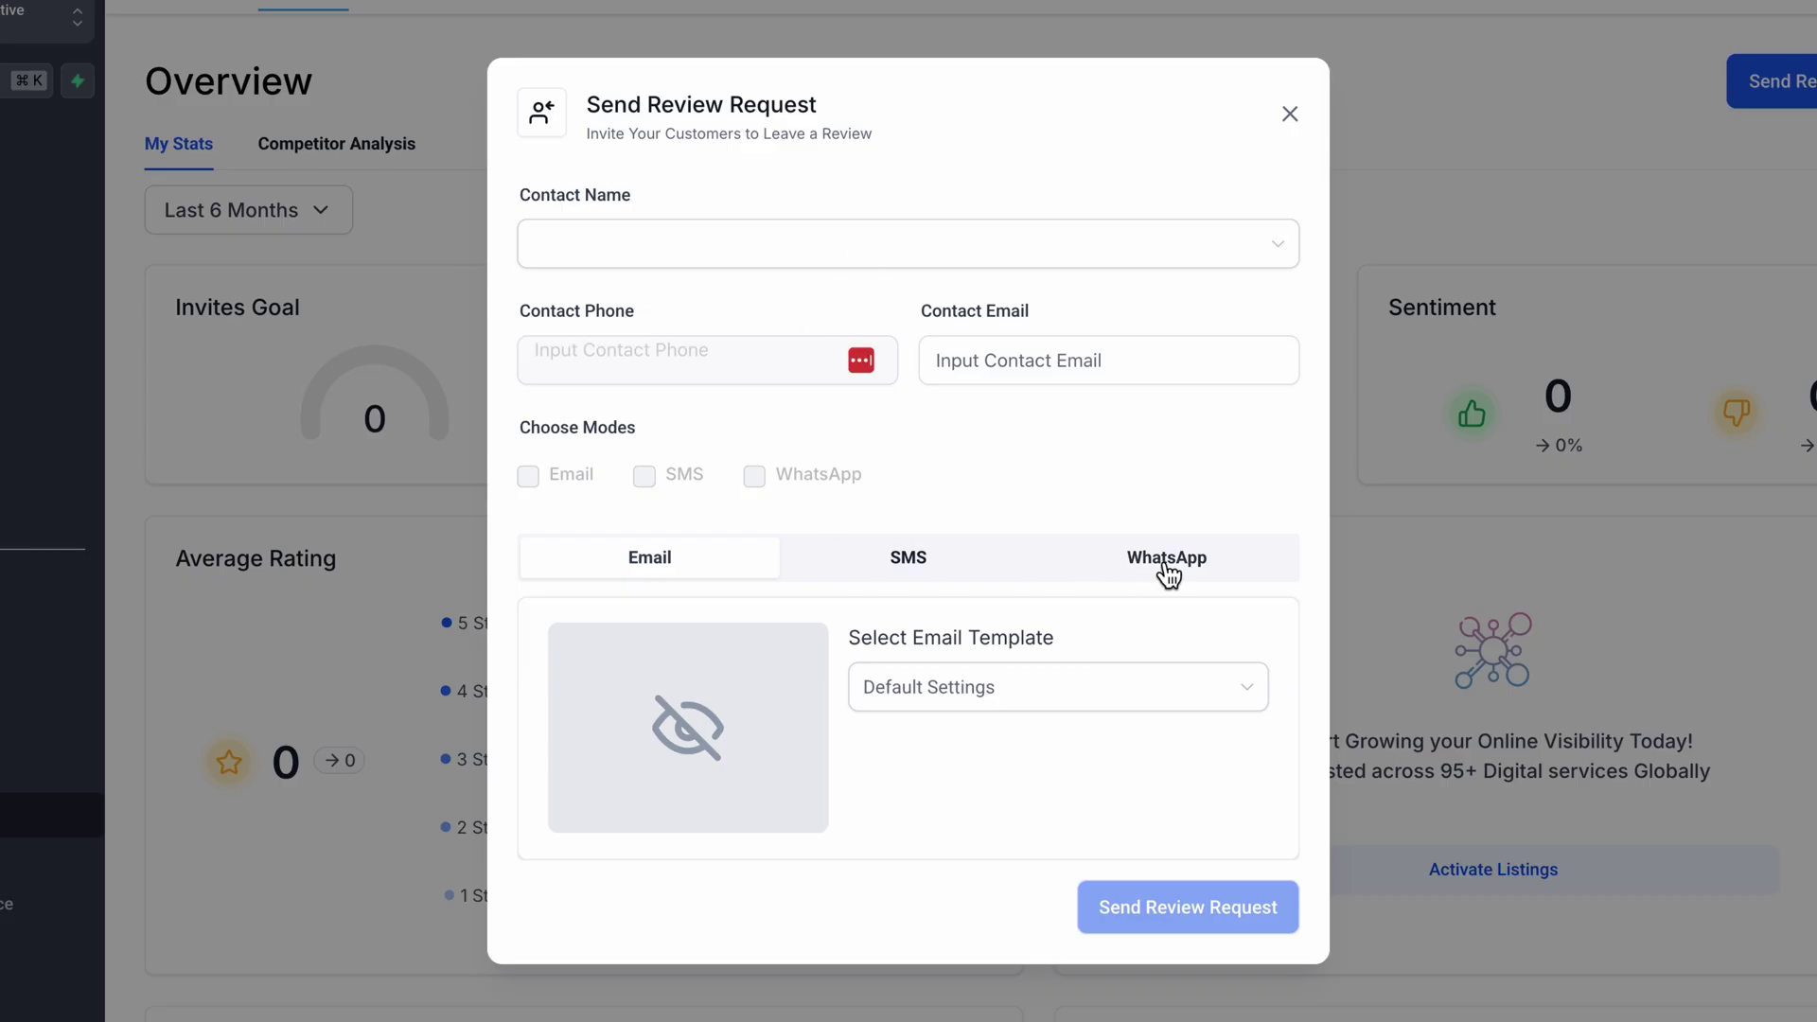
pyautogui.click(633, 257)
pyautogui.click(610, 298)
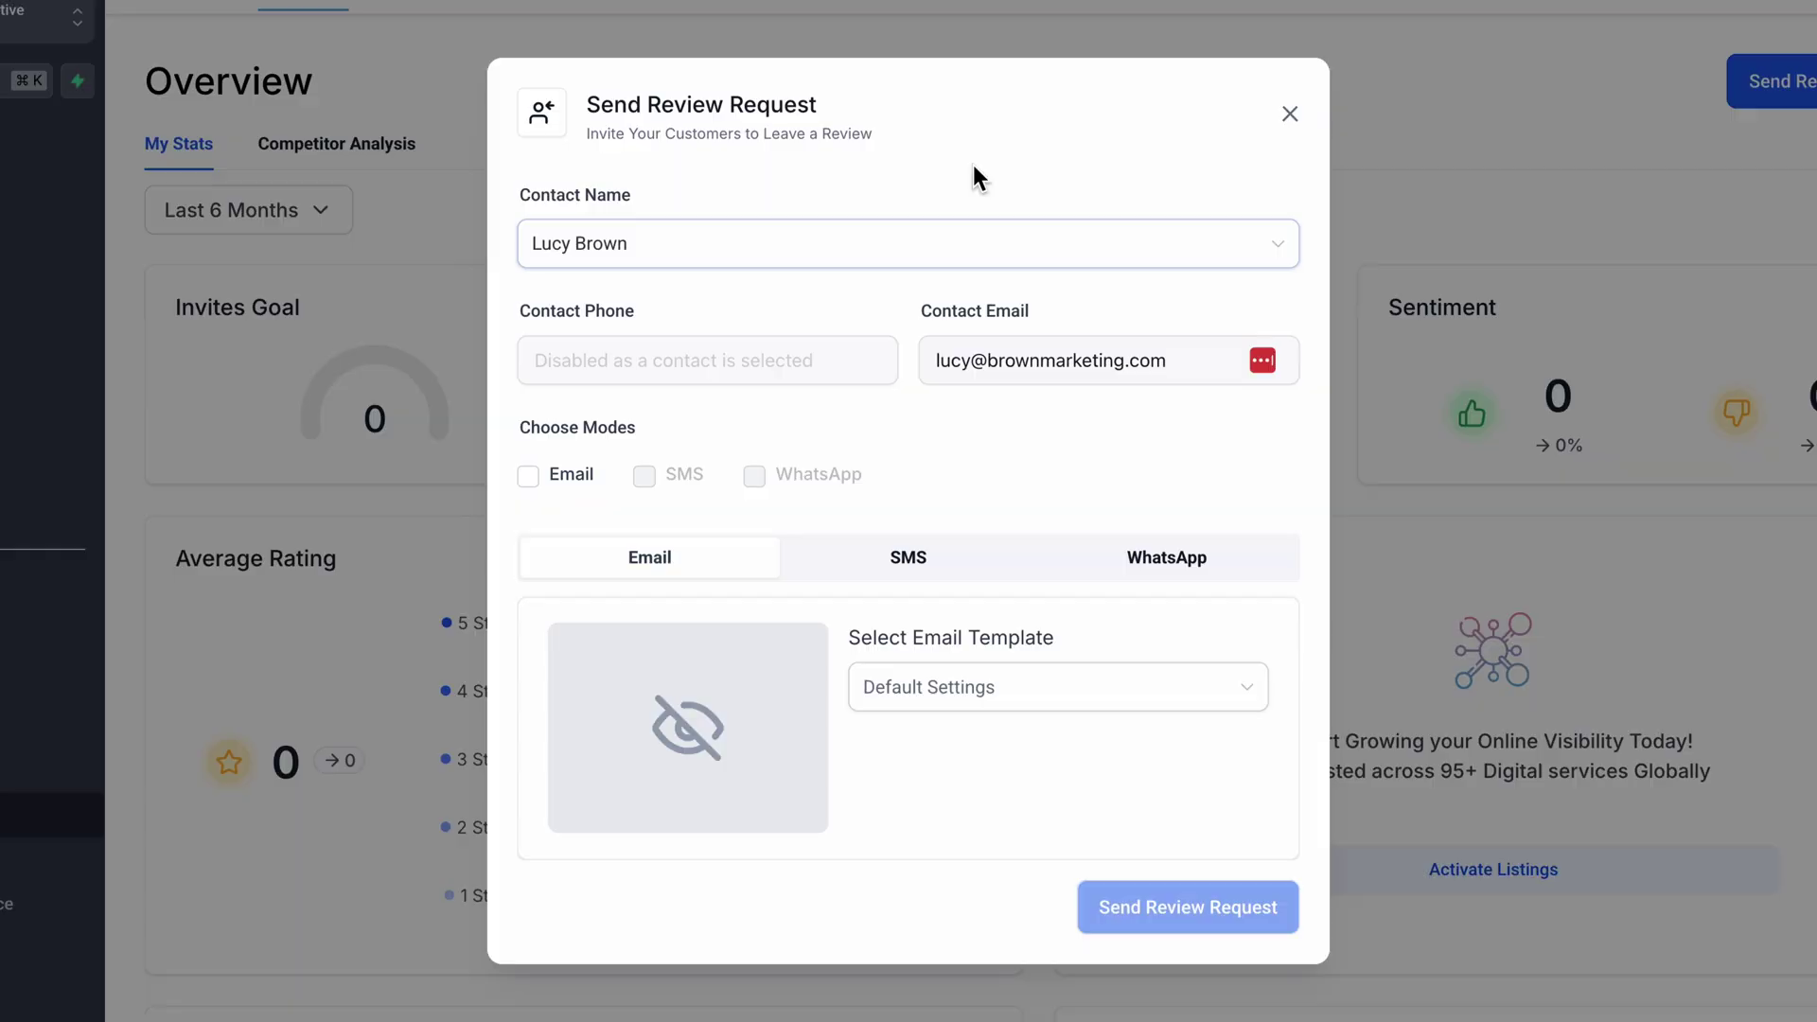
pyautogui.click(568, 481)
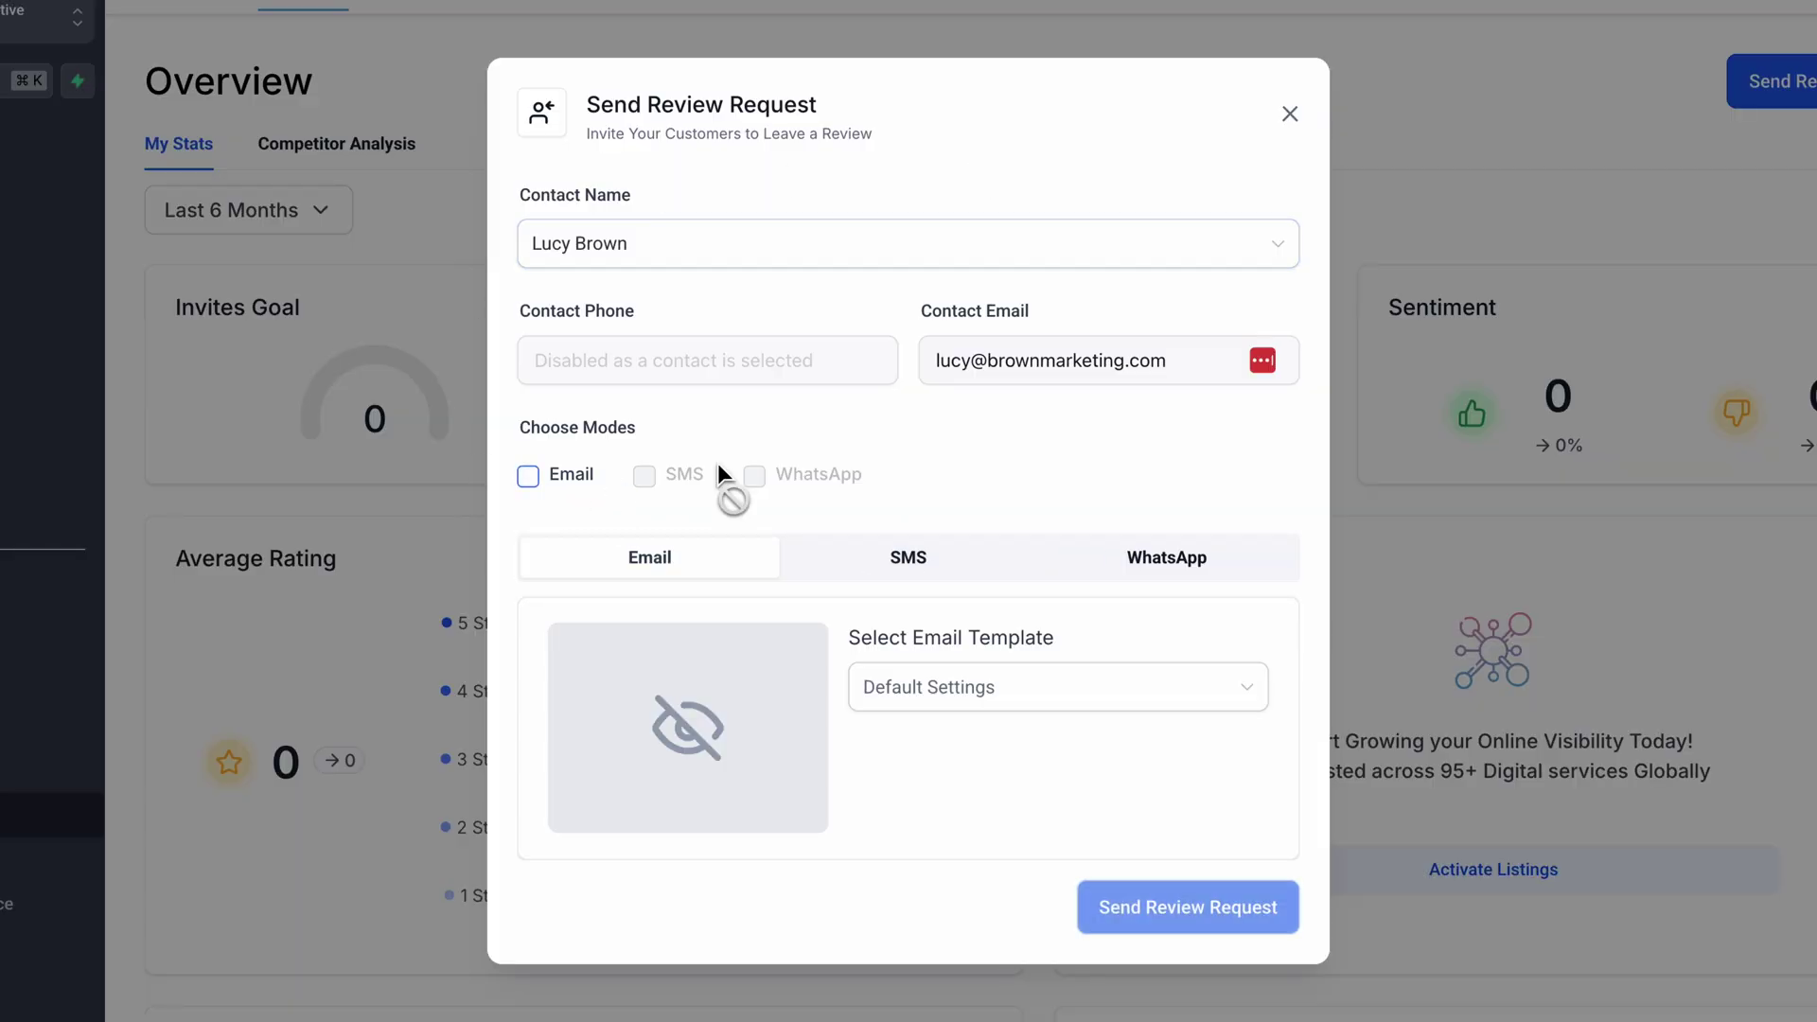
pyautogui.click(1235, 693)
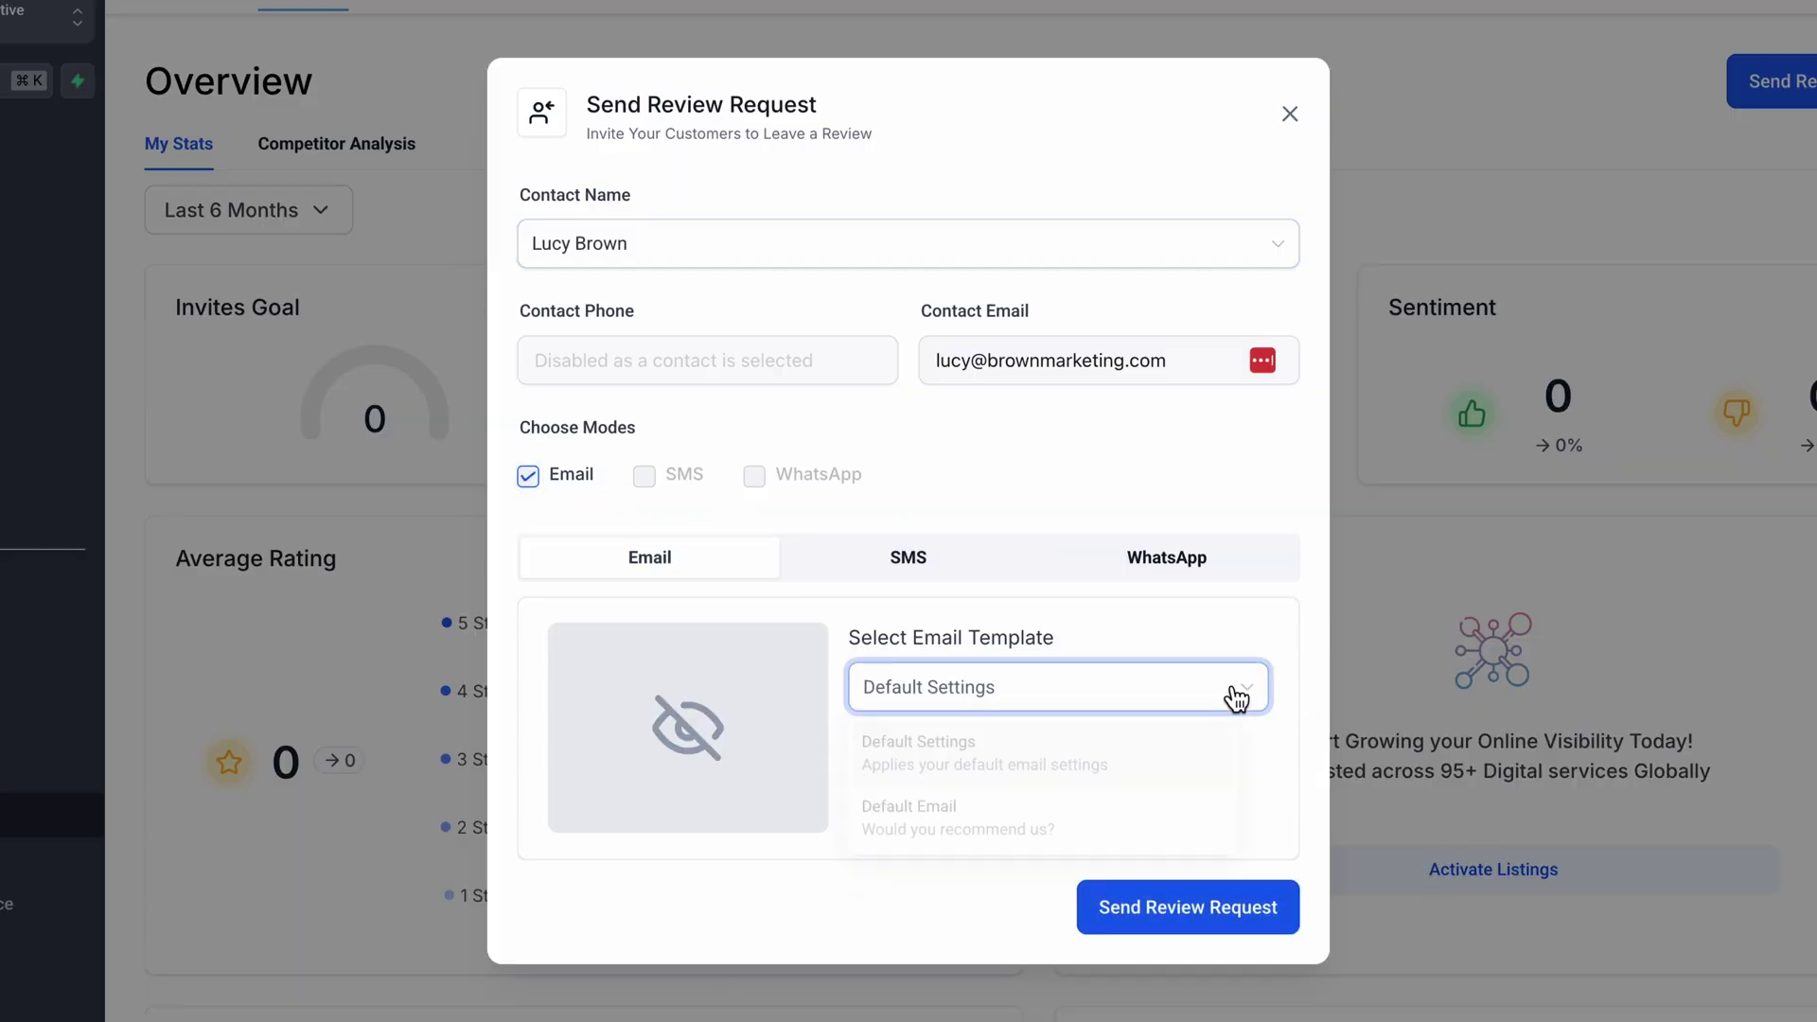
pyautogui.click(975, 843)
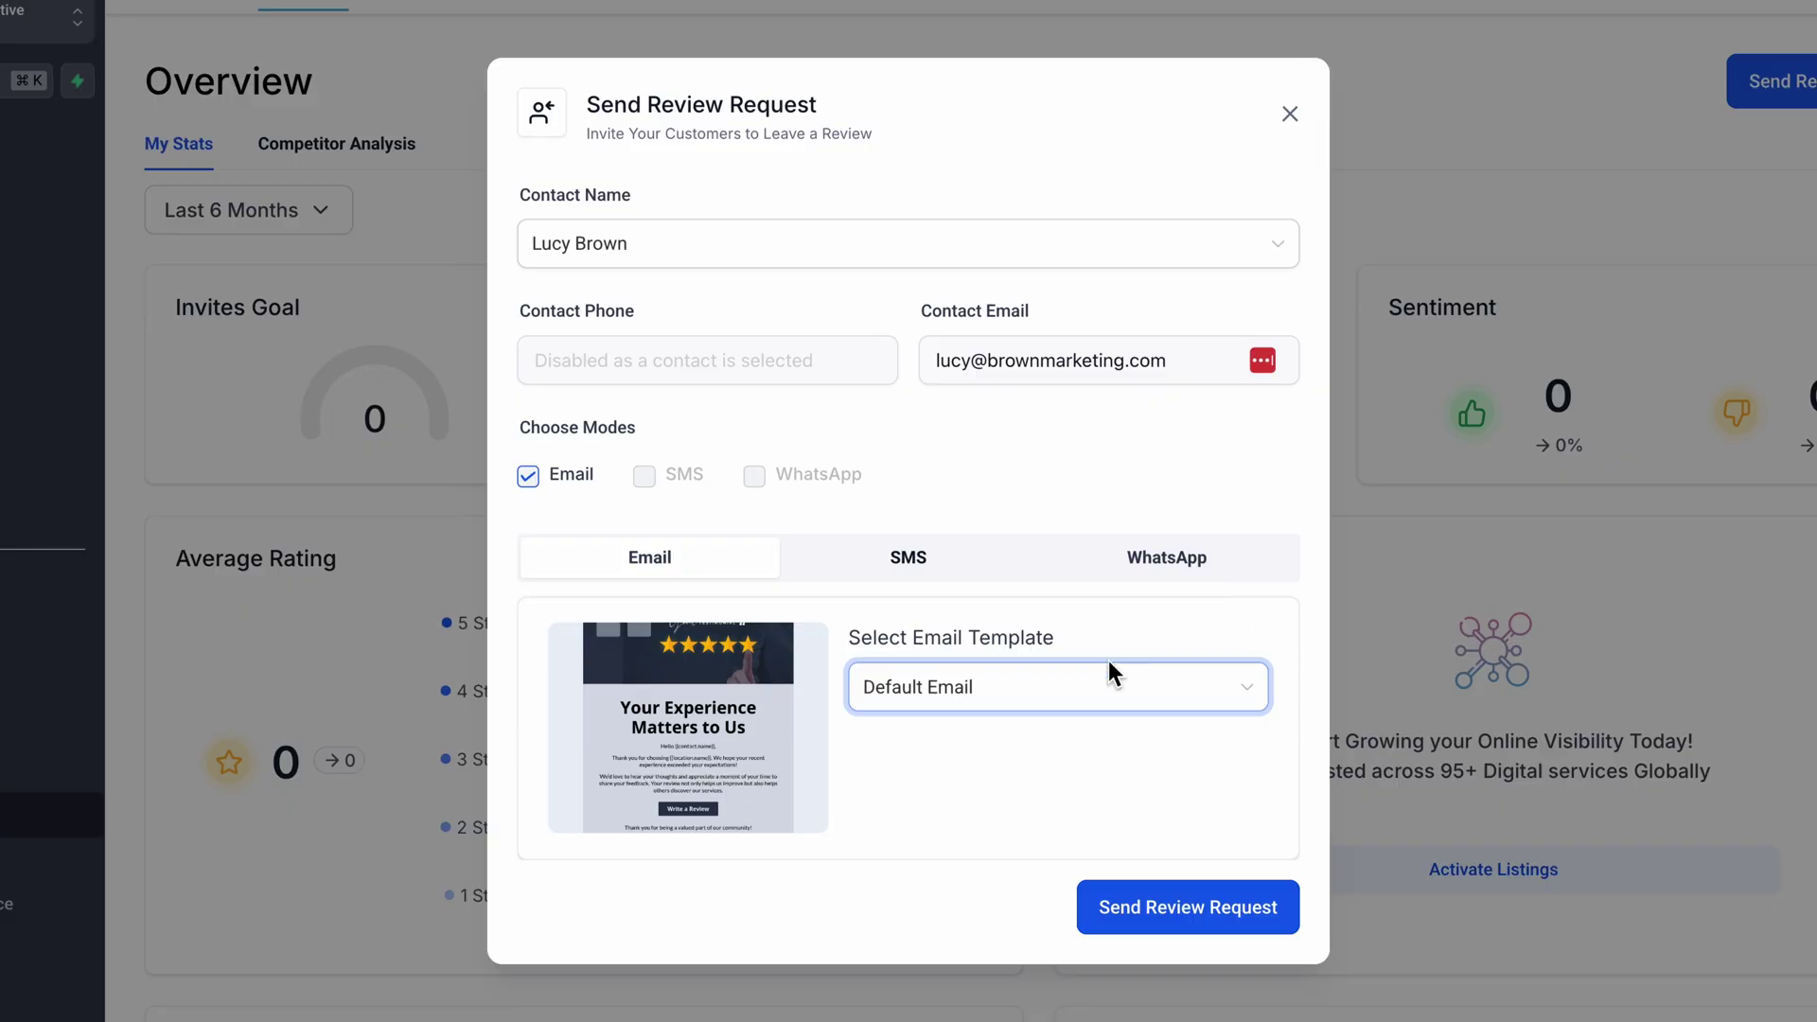
pyautogui.click(963, 822)
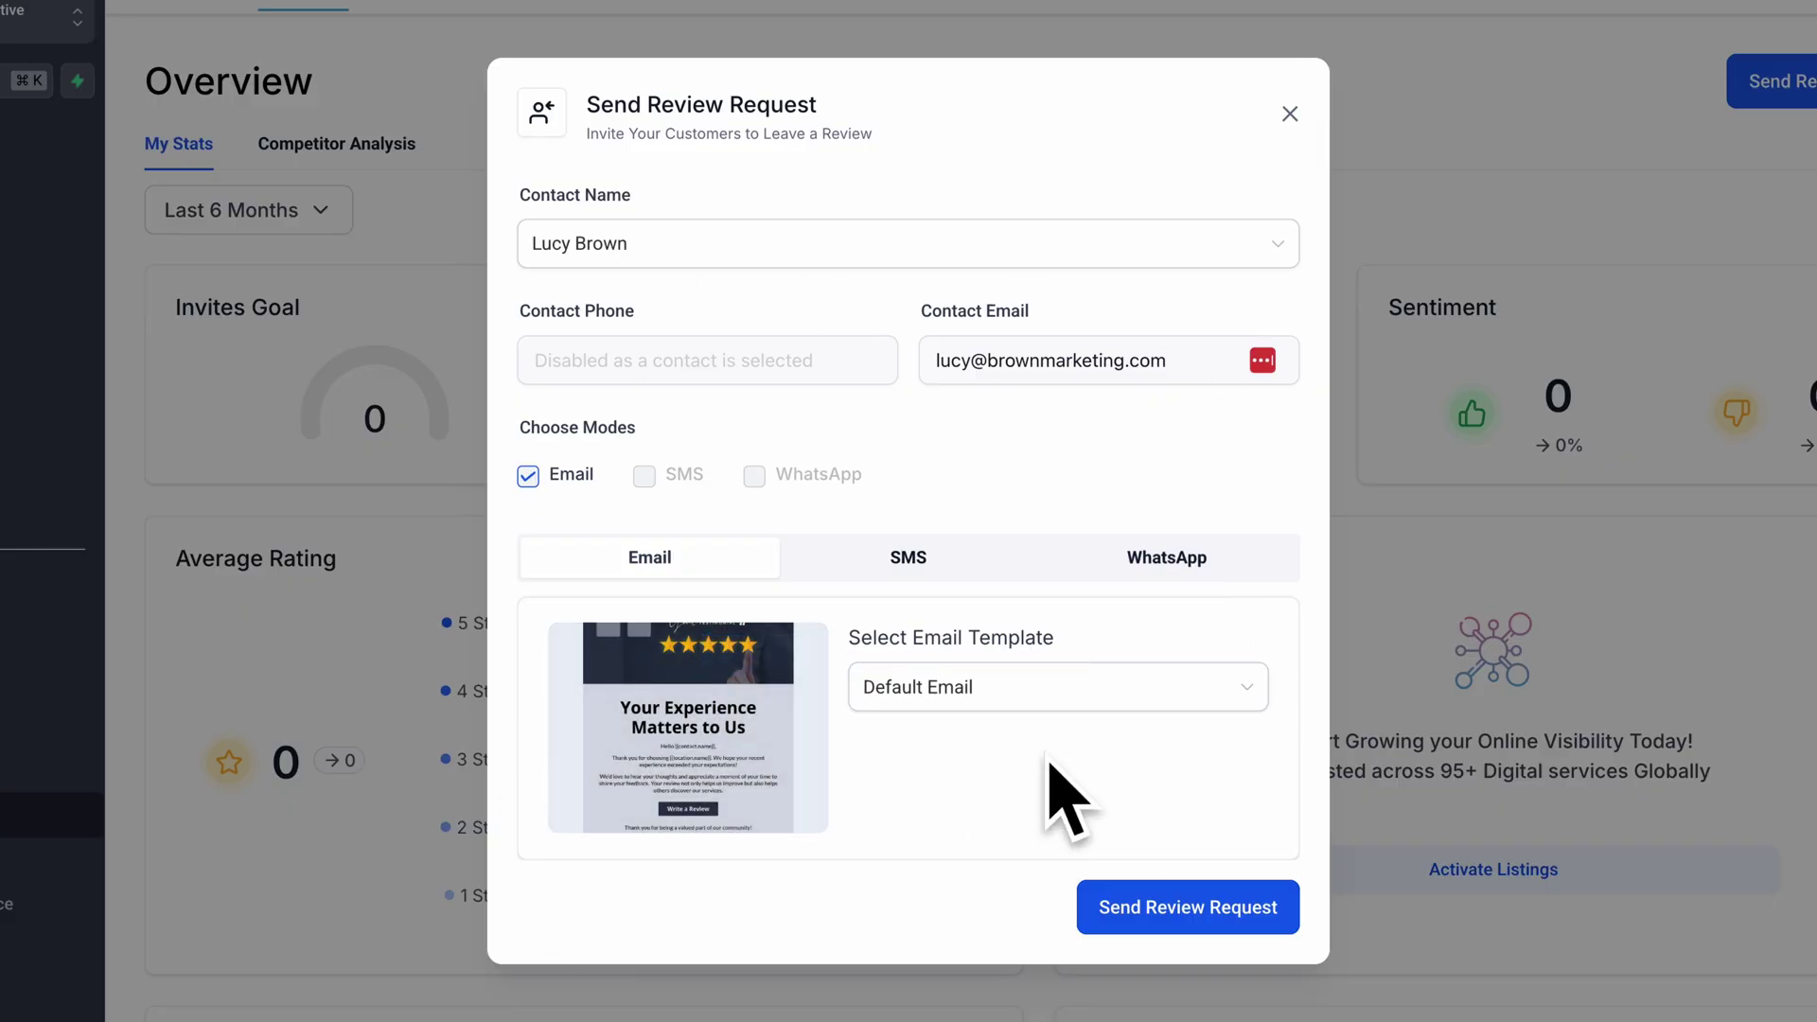
# Save the Default Email template in the email builder and close the editor
pyautogui.moveTo(688, 728)
pyautogui.click(726, 661)
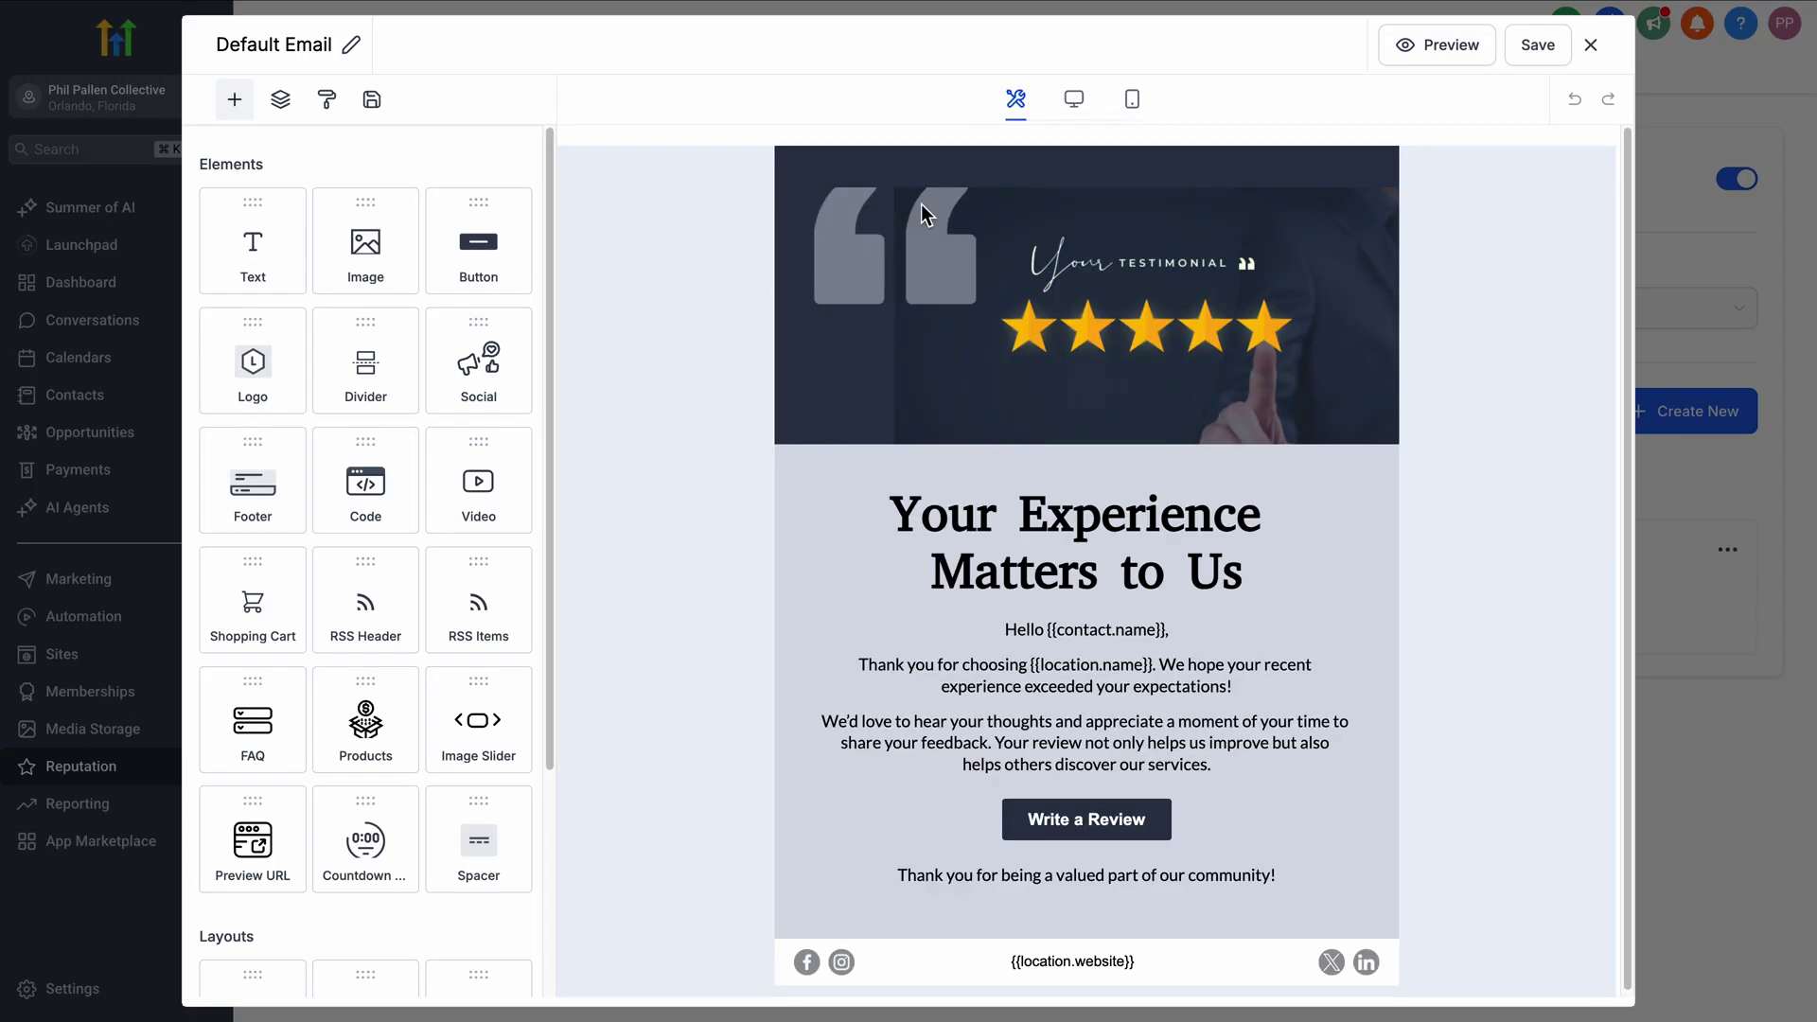
pyautogui.scroll(-1, 1224, 497)
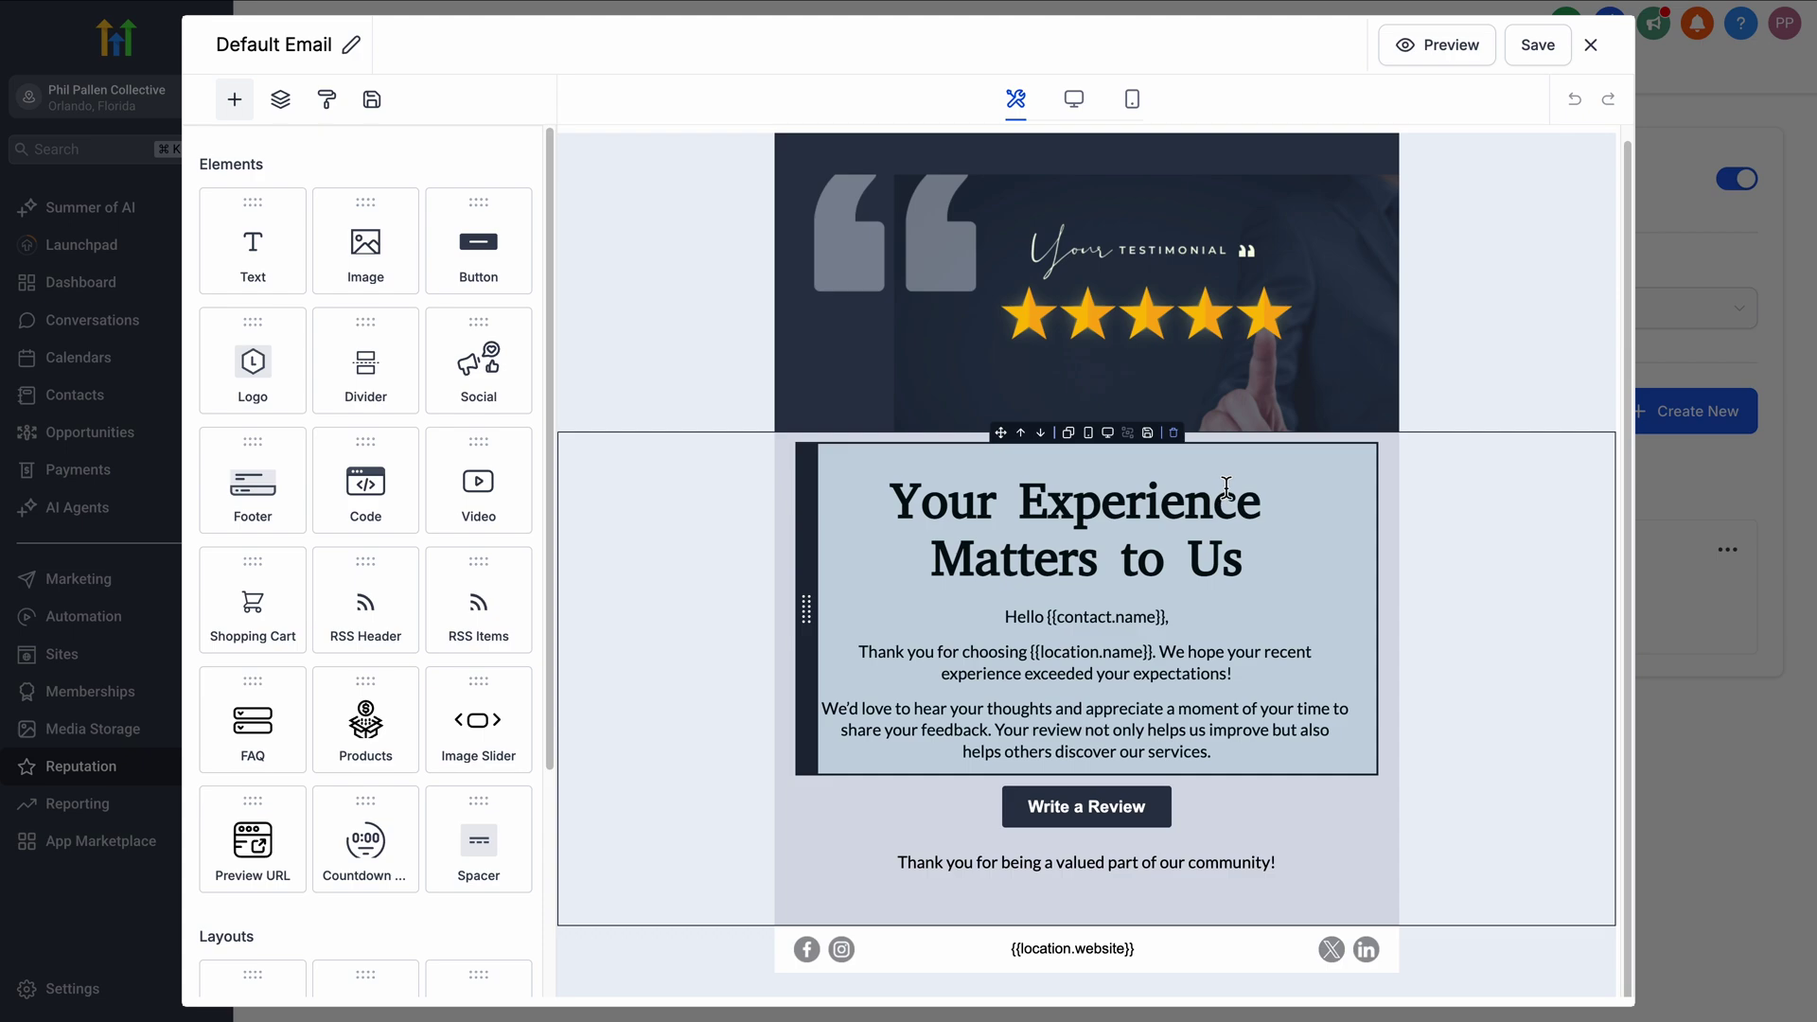
pyautogui.scroll(1, 1224, 487)
pyautogui.click(1538, 51)
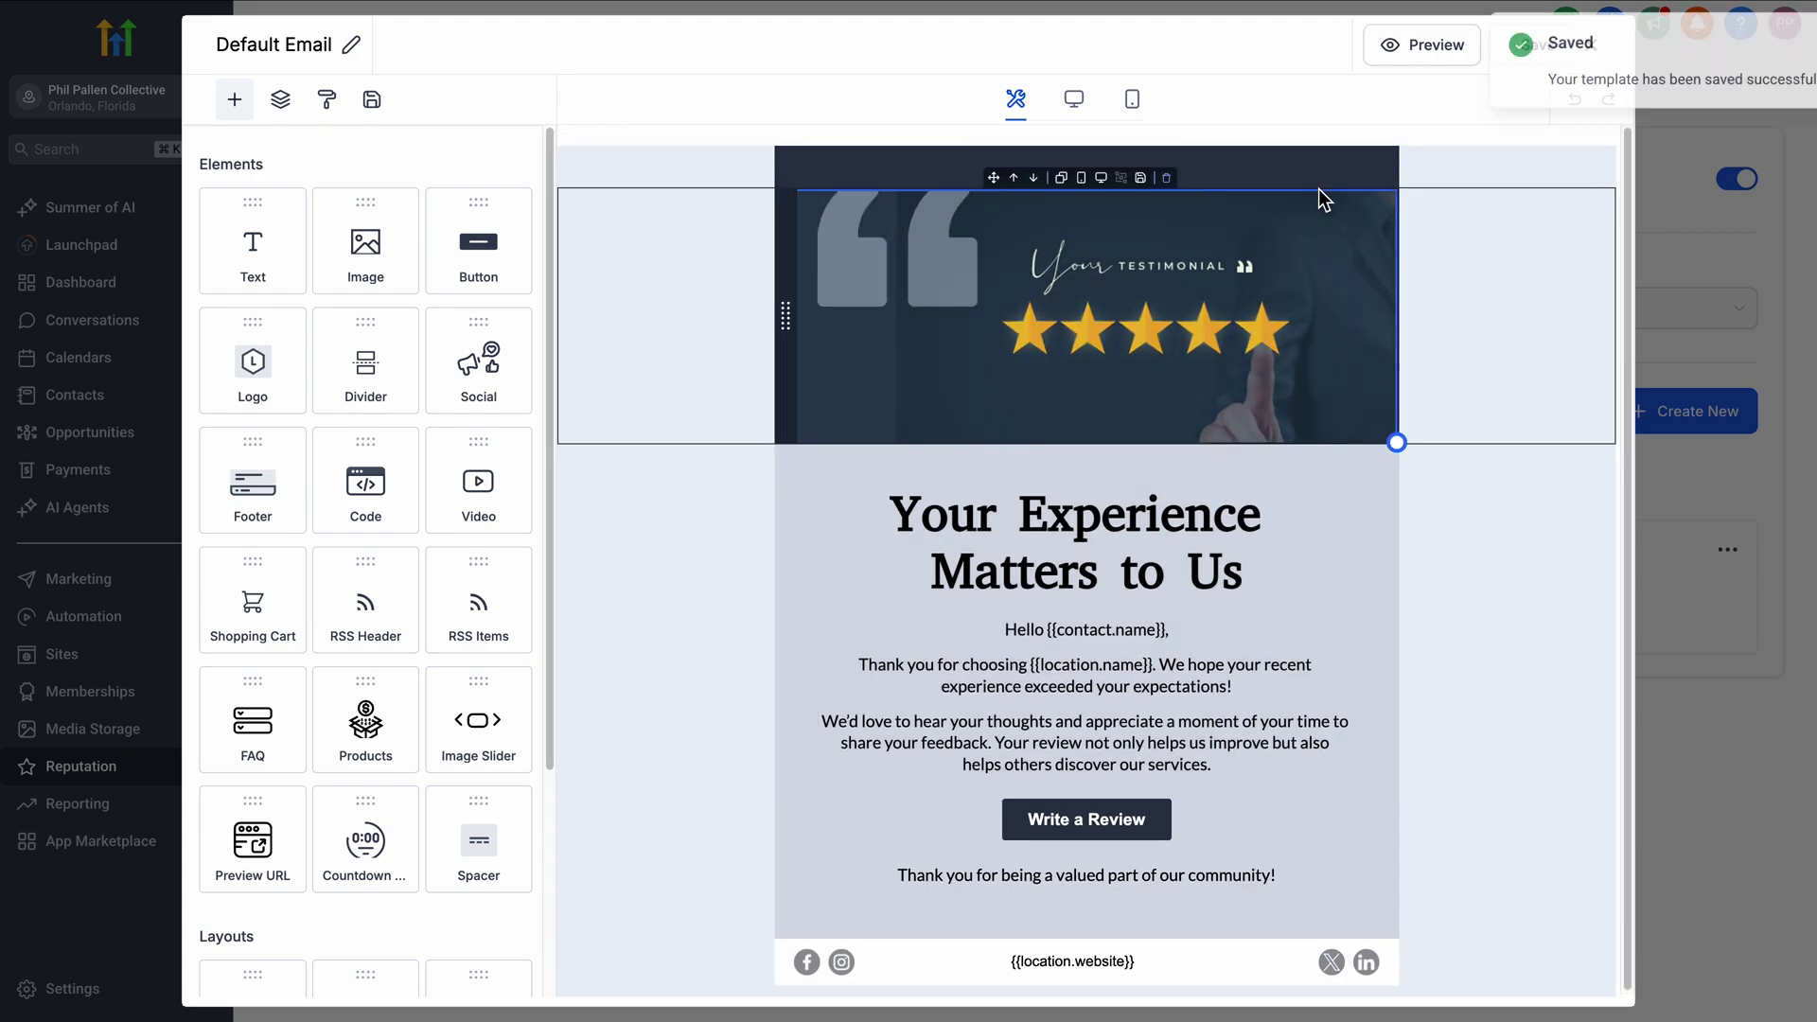
pyautogui.click(1774, 45)
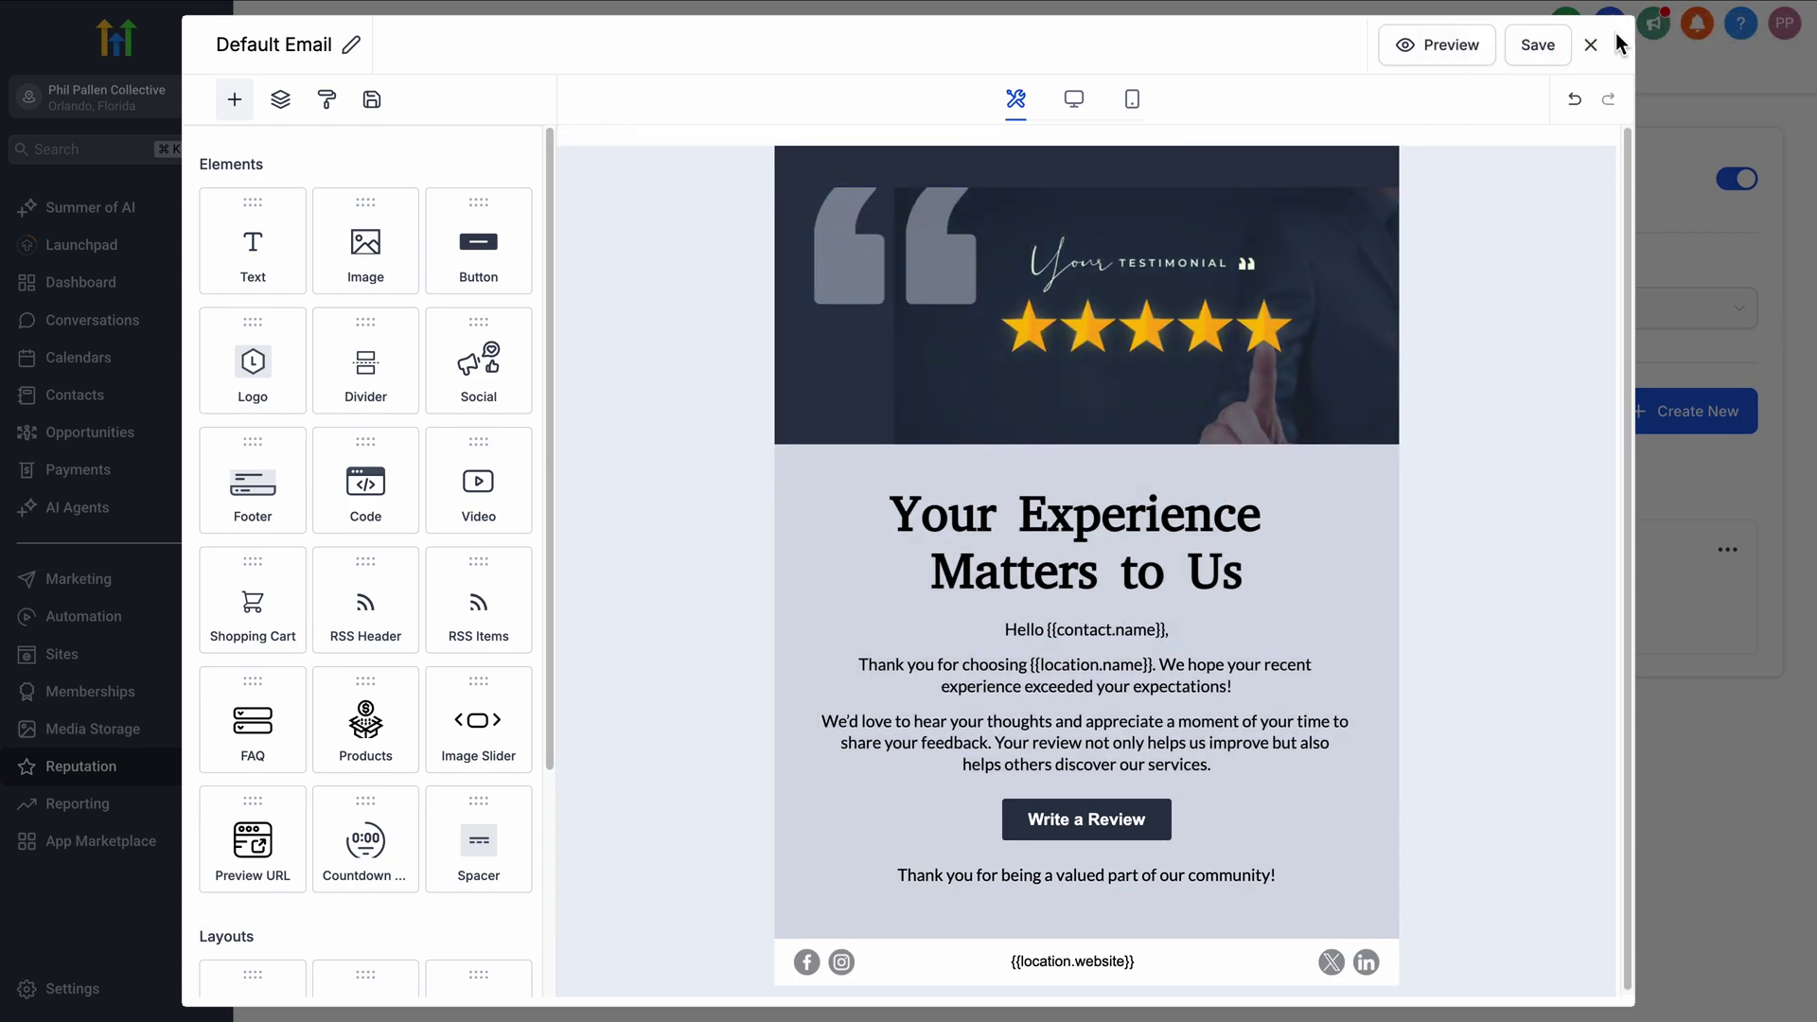
pyautogui.click(1600, 44)
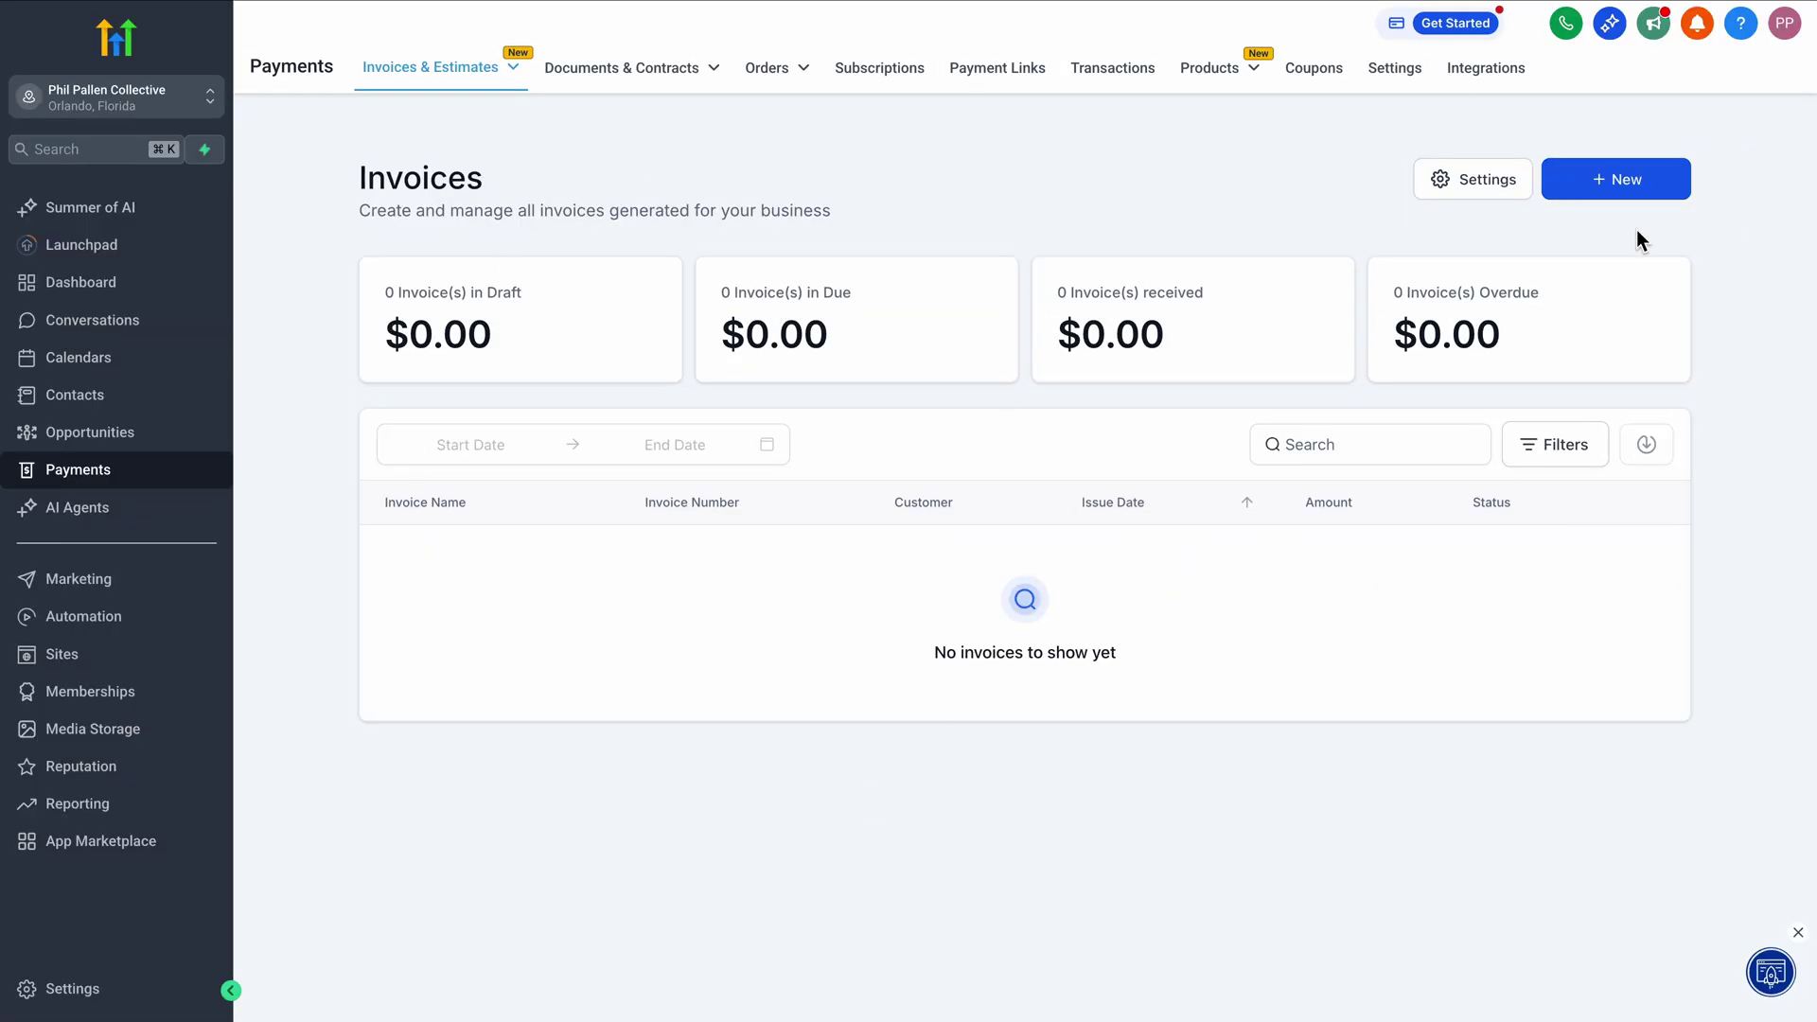
pyautogui.click(1640, 182)
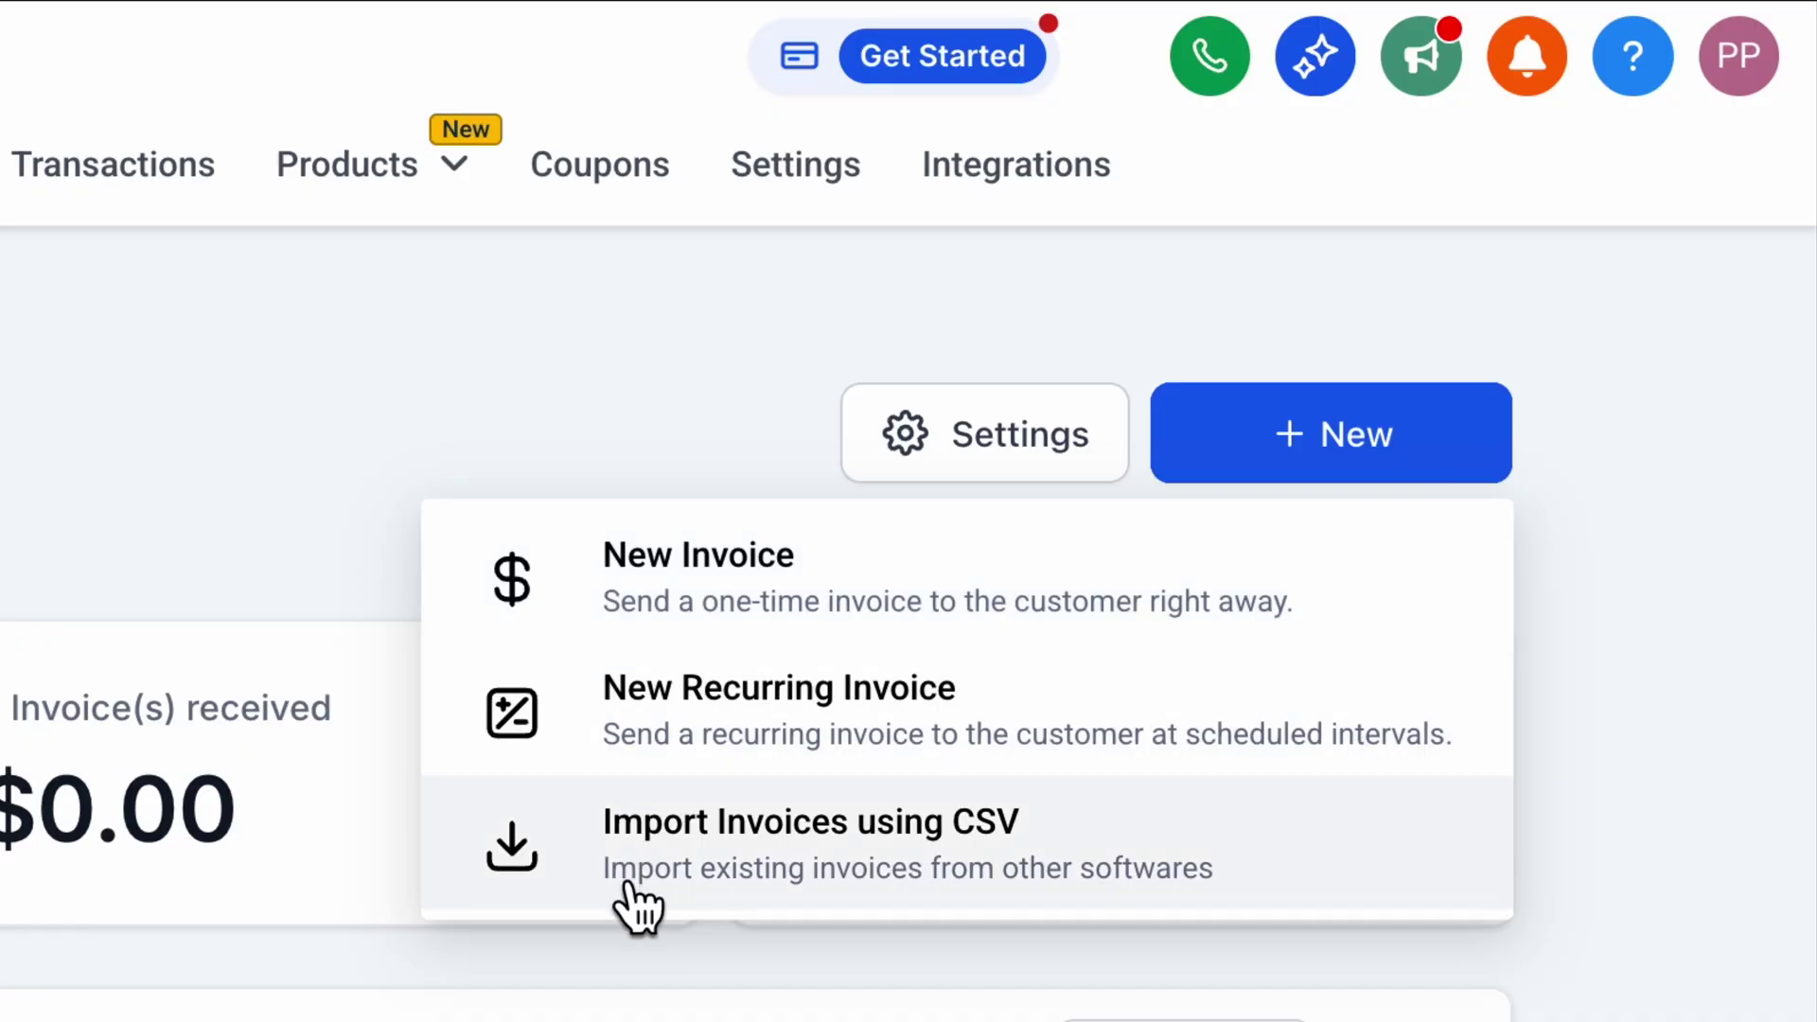
pyautogui.click(1157, 593)
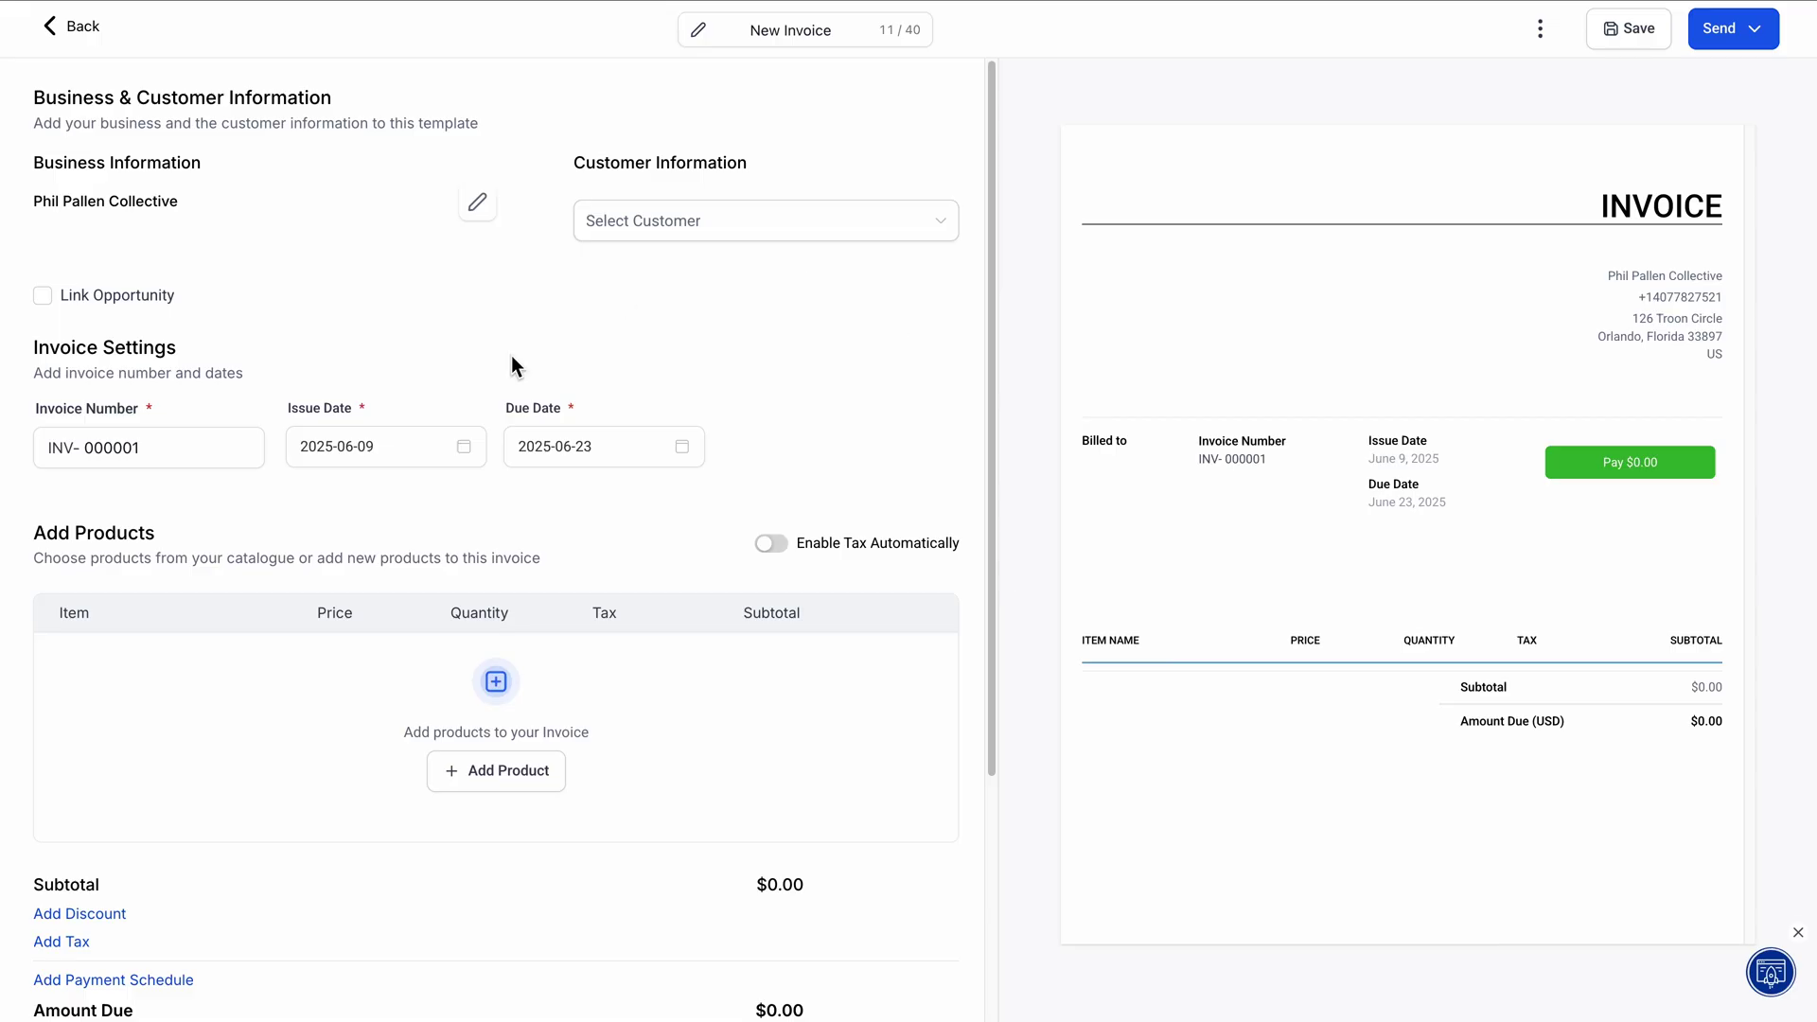
pyautogui.click(739, 219)
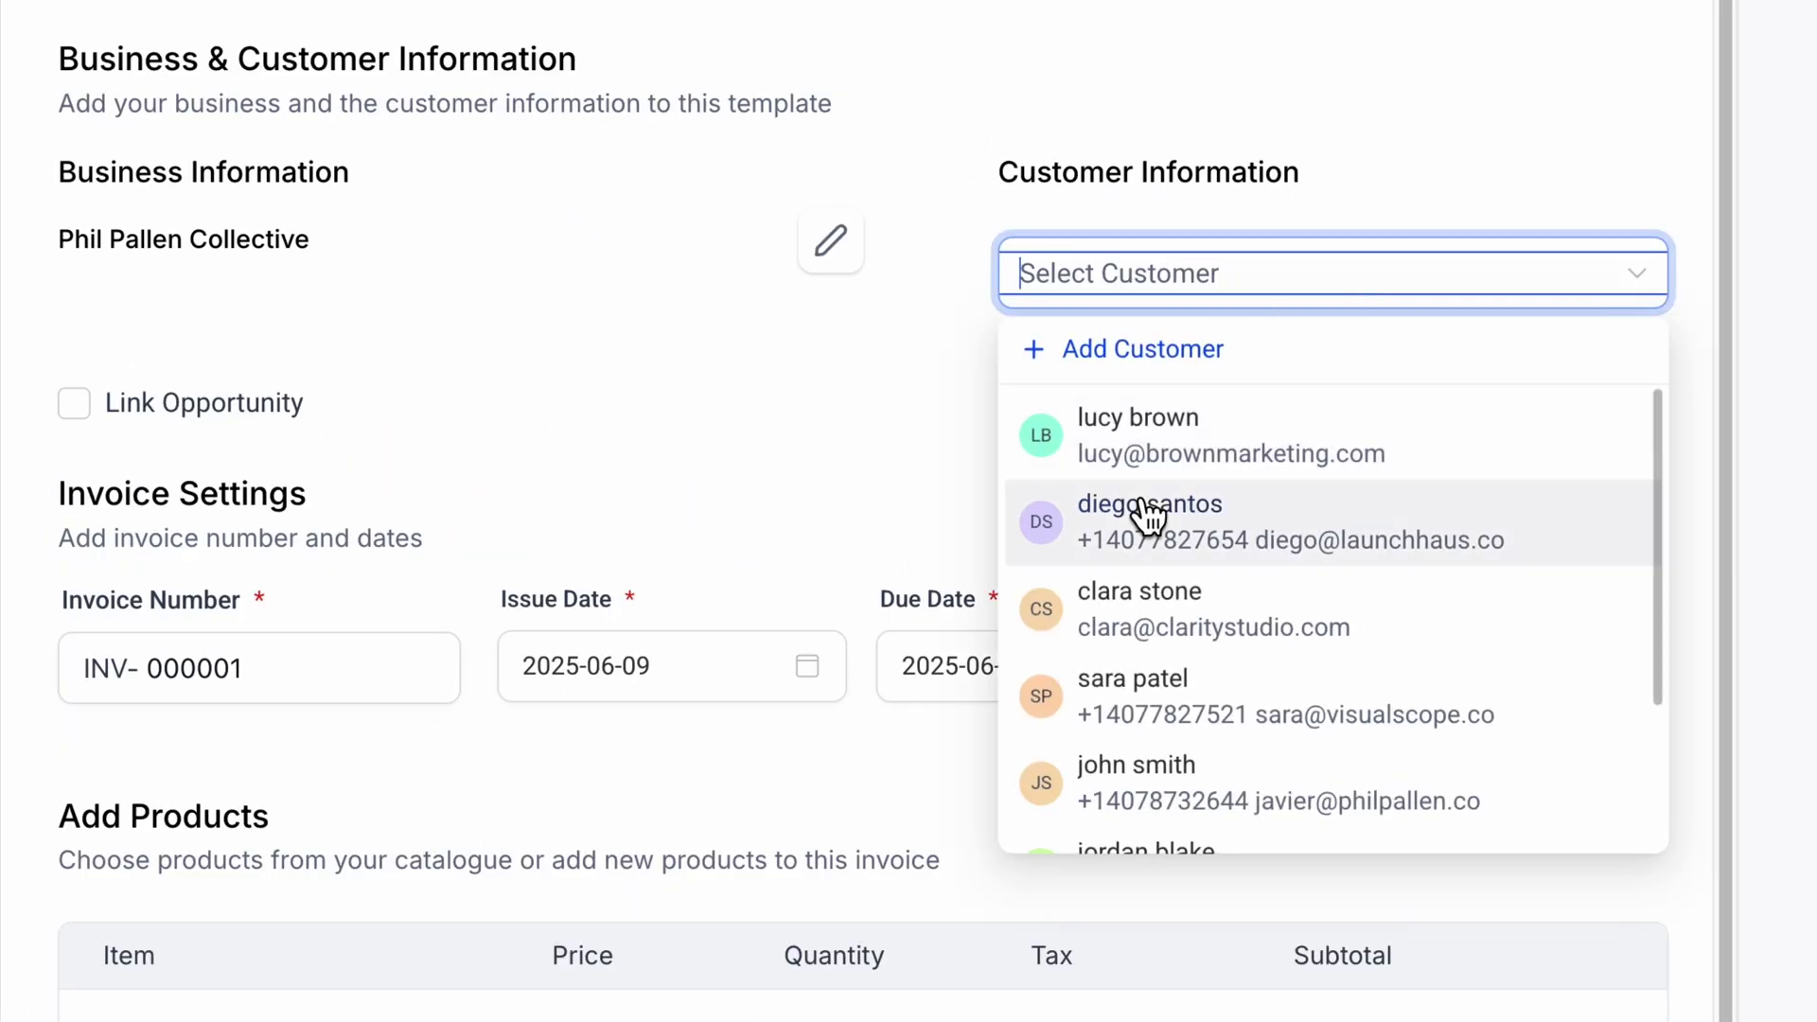
pyautogui.click(659, 362)
pyautogui.scroll(-5, 1259, 723)
# Add a new Brand Audit service product priced at $2,000 to the invoice
pyautogui.click(925, 426)
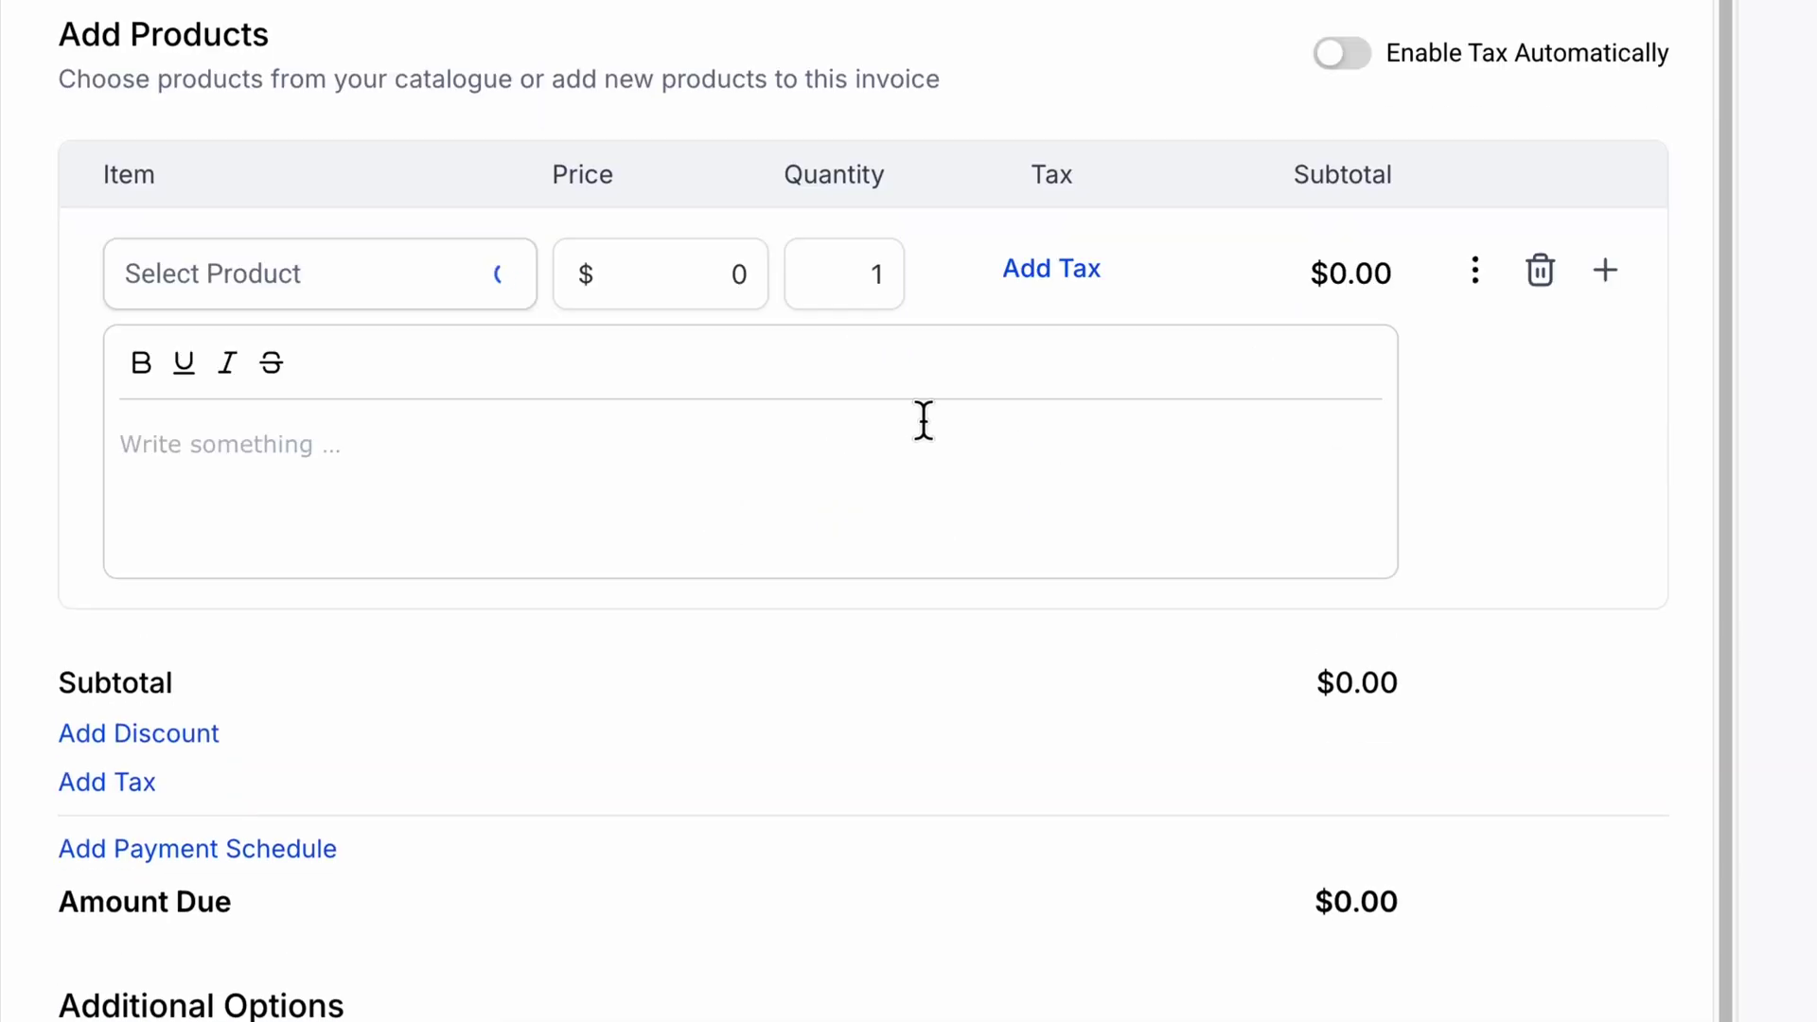
pyautogui.click(324, 274)
pyautogui.click(244, 351)
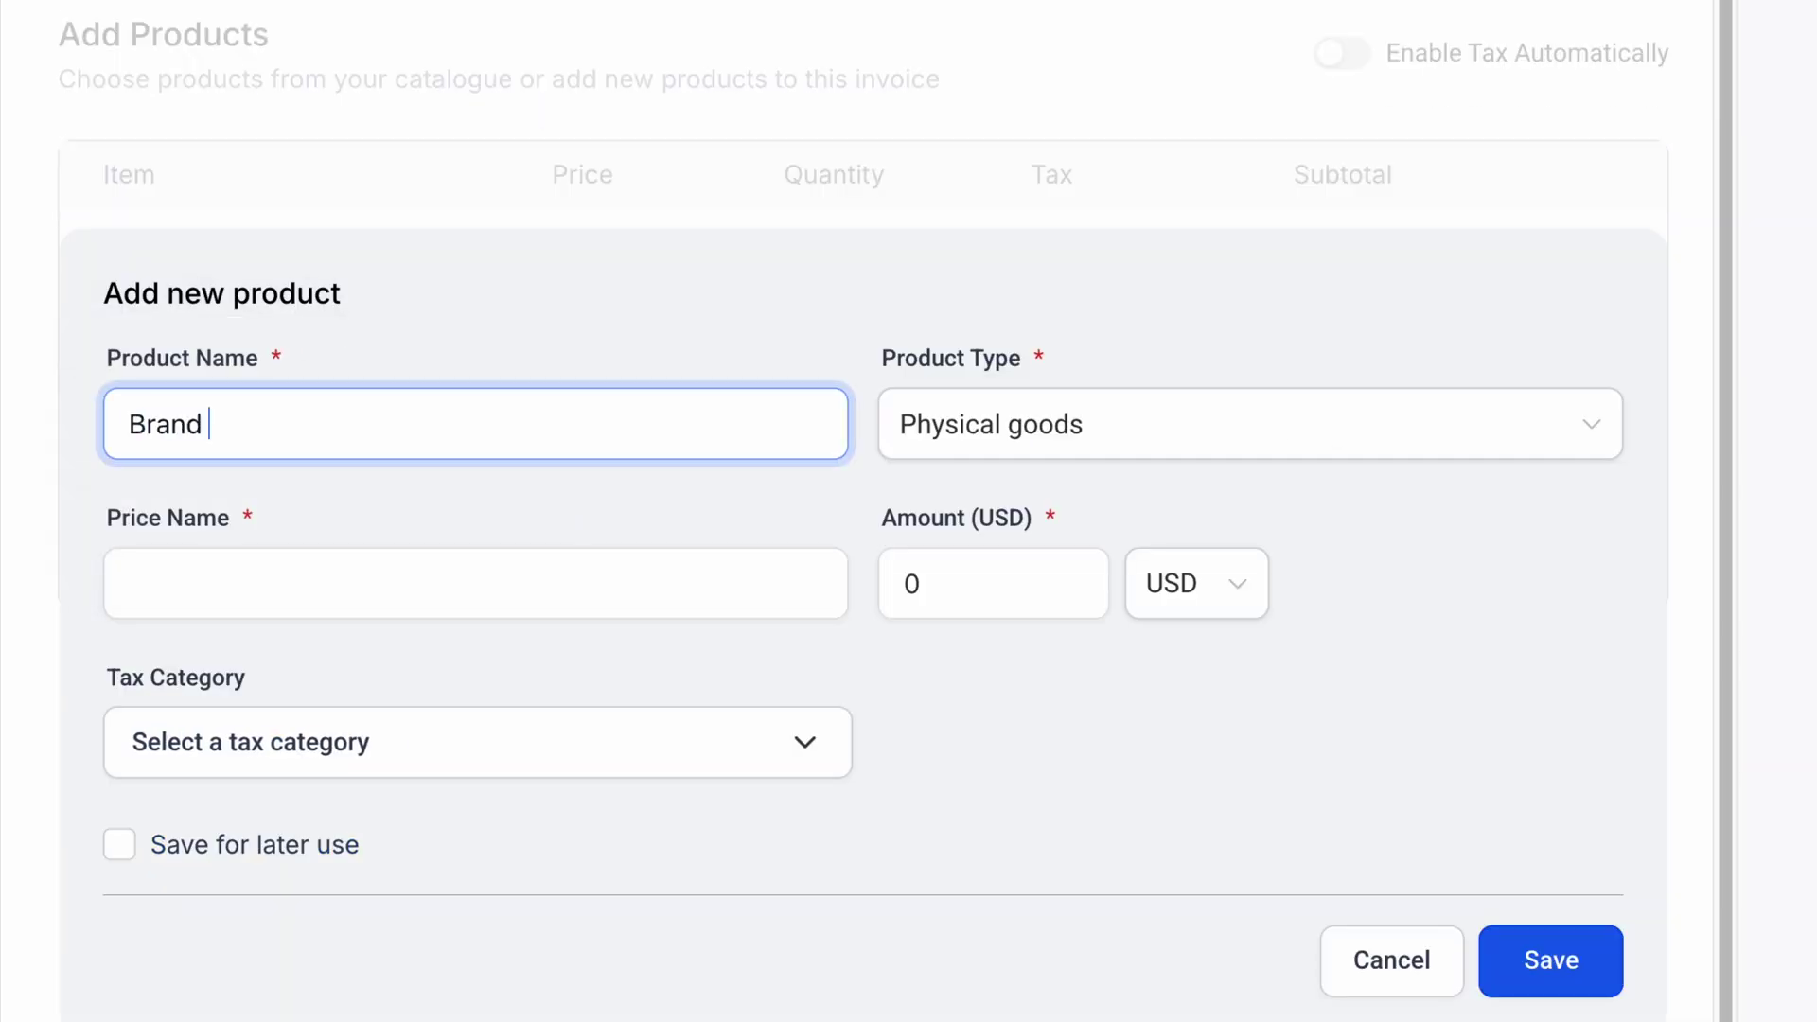
pyautogui.click(1013, 425)
pyautogui.click(993, 637)
pyautogui.click(611, 593)
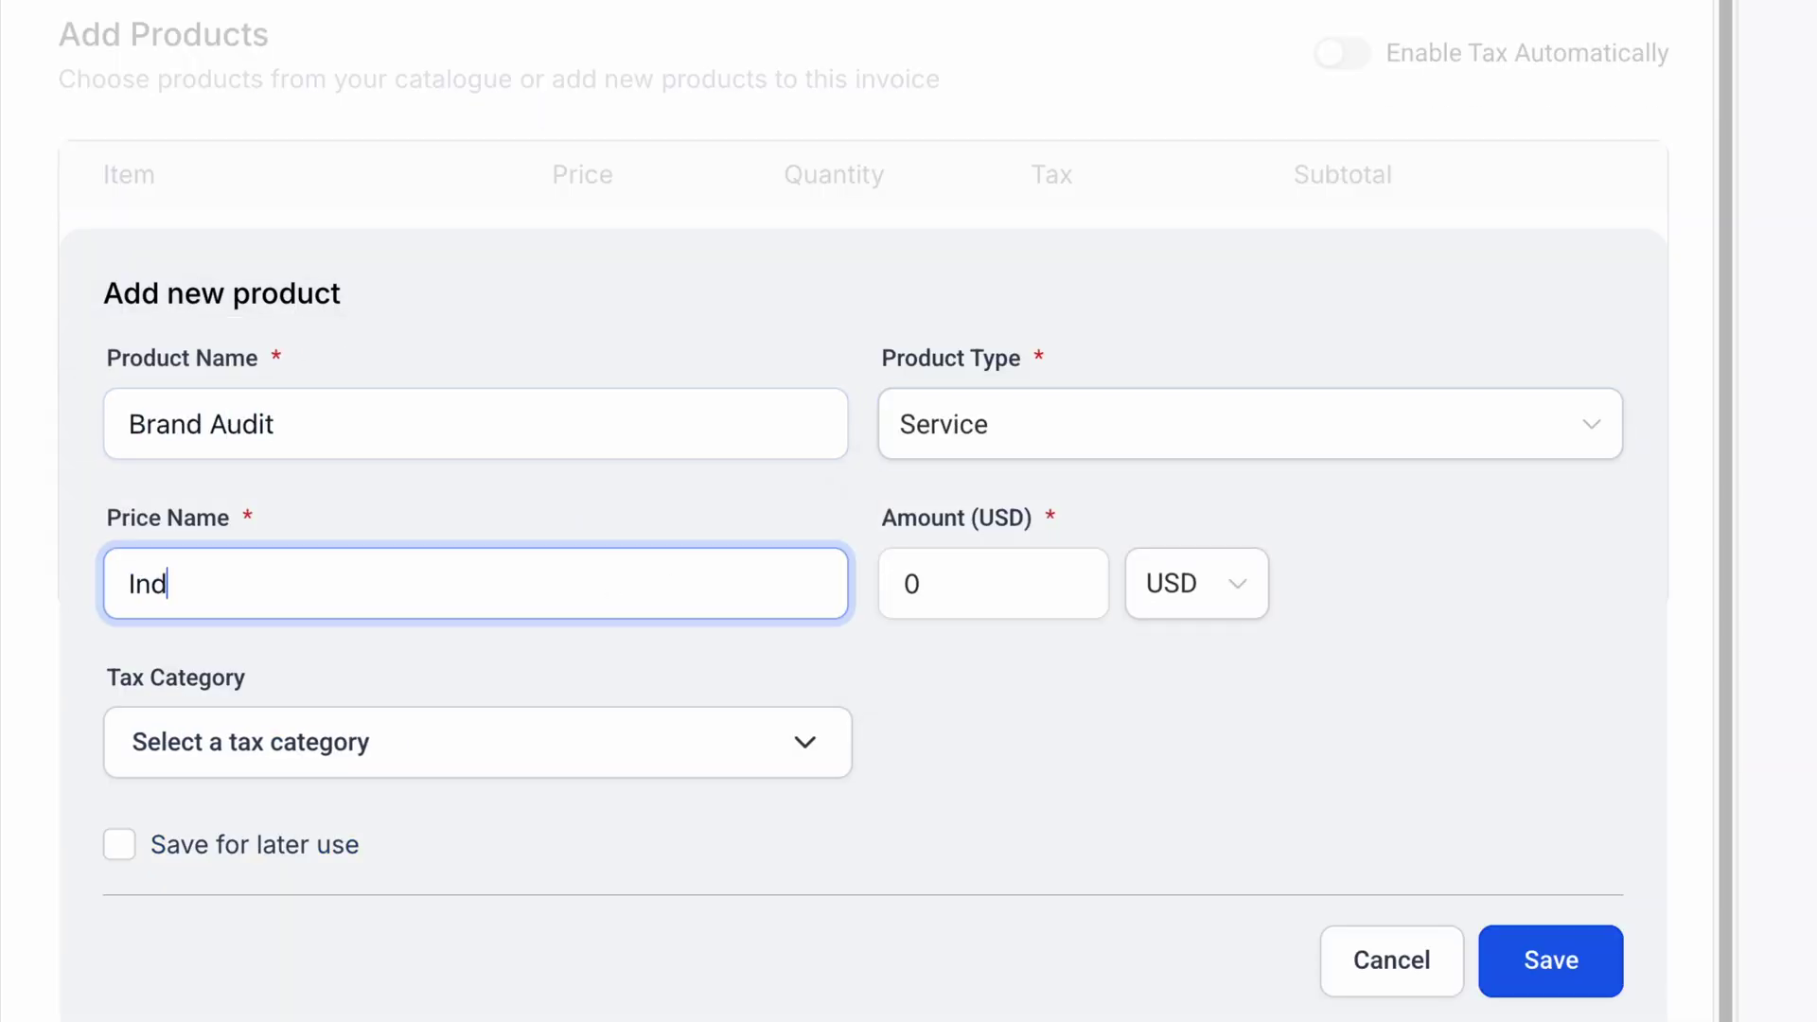
pyautogui.click(1042, 572)
pyautogui.click(1576, 976)
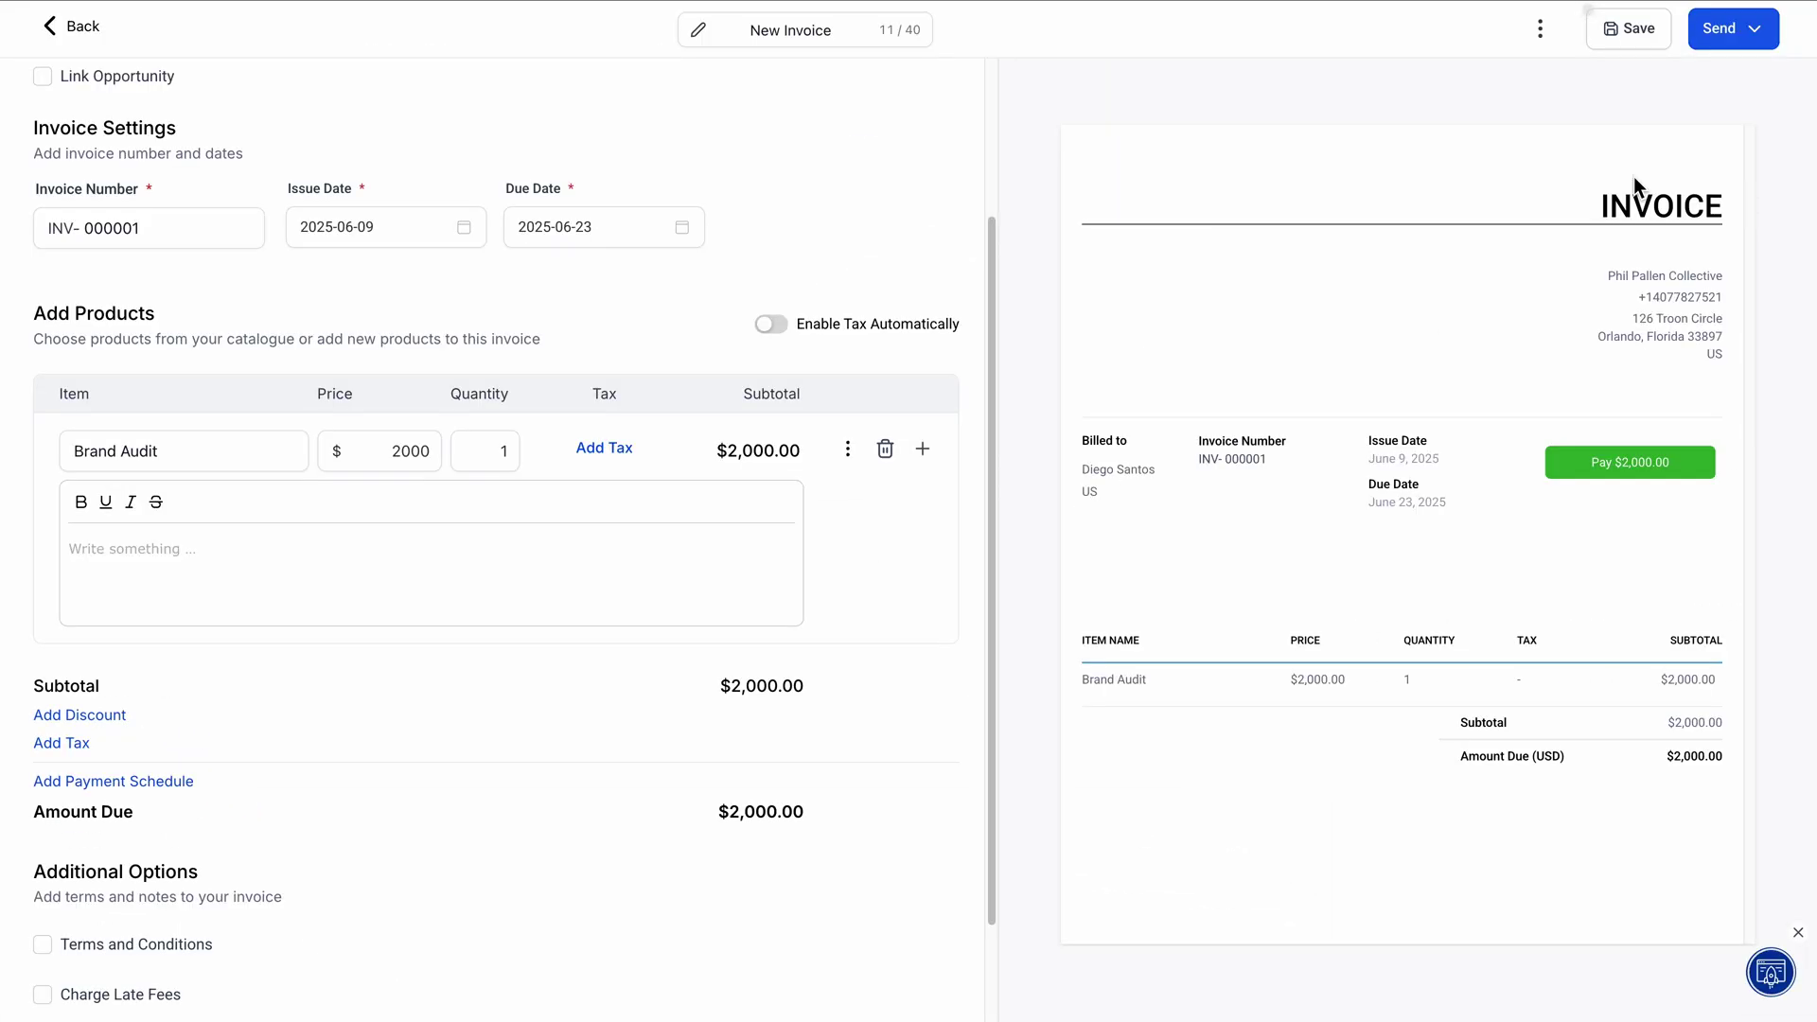
pyautogui.click(1732, 32)
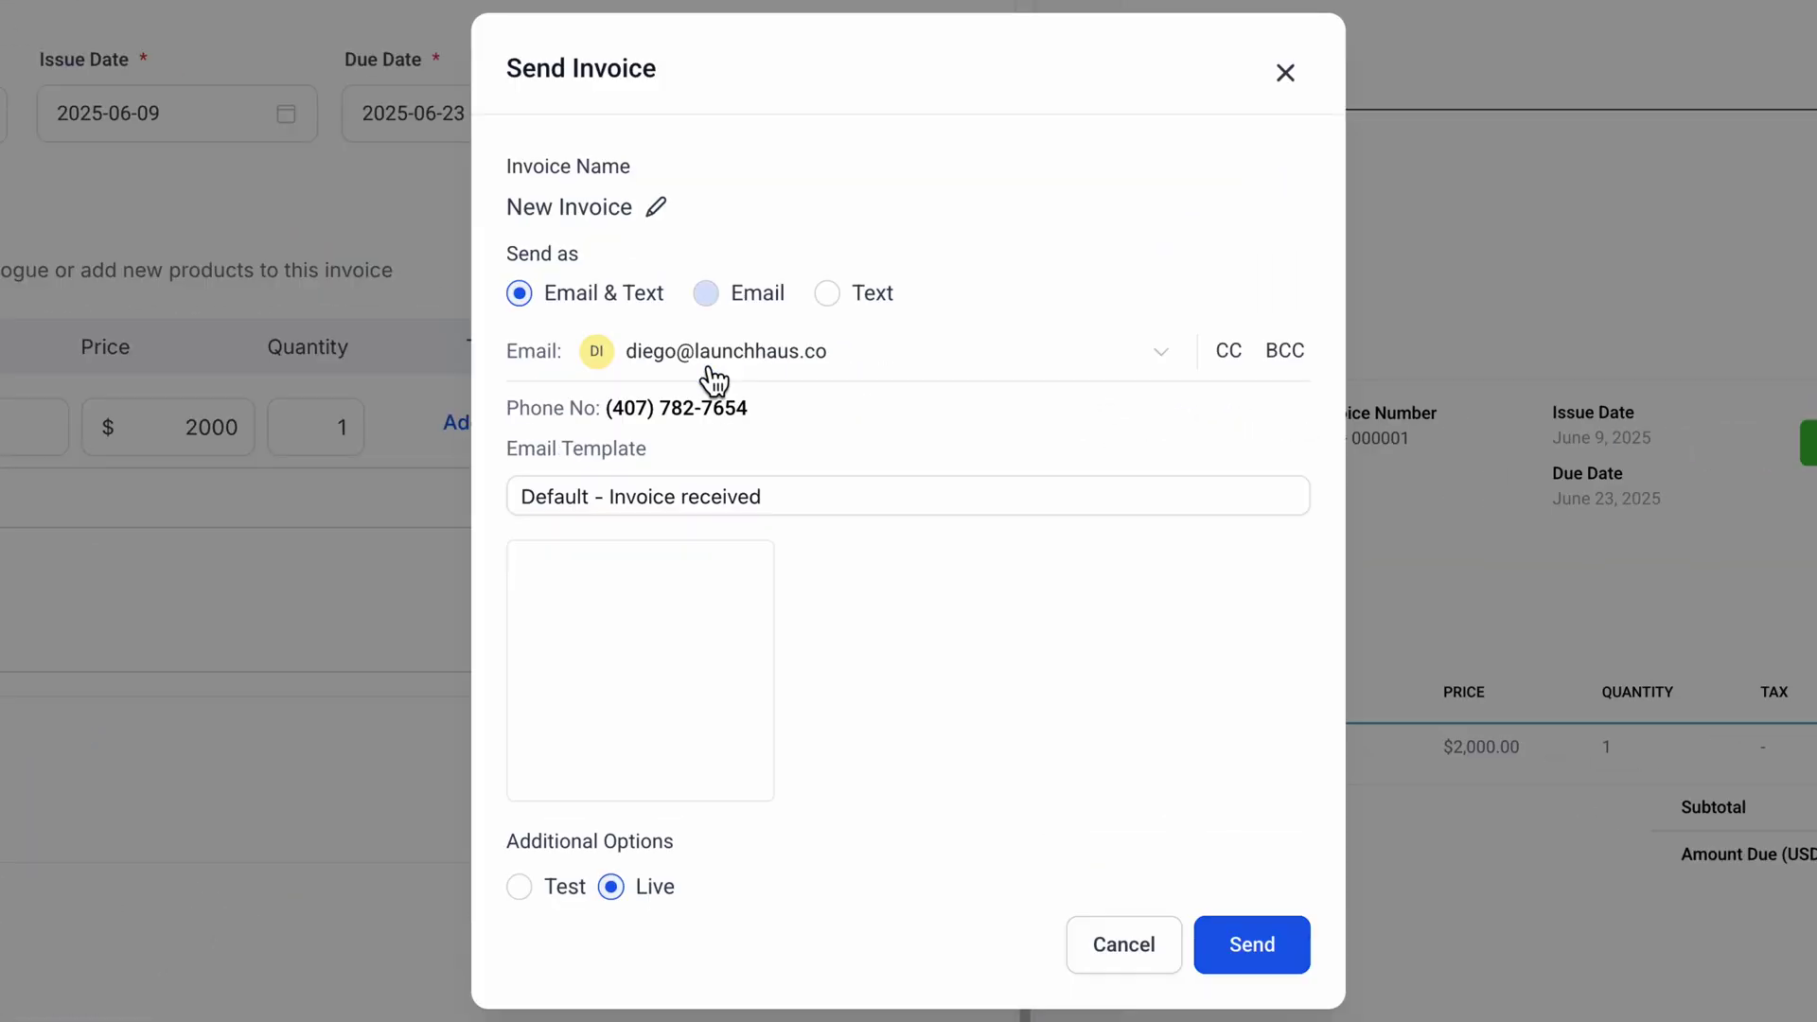
pyautogui.click(826, 524)
pyautogui.click(563, 524)
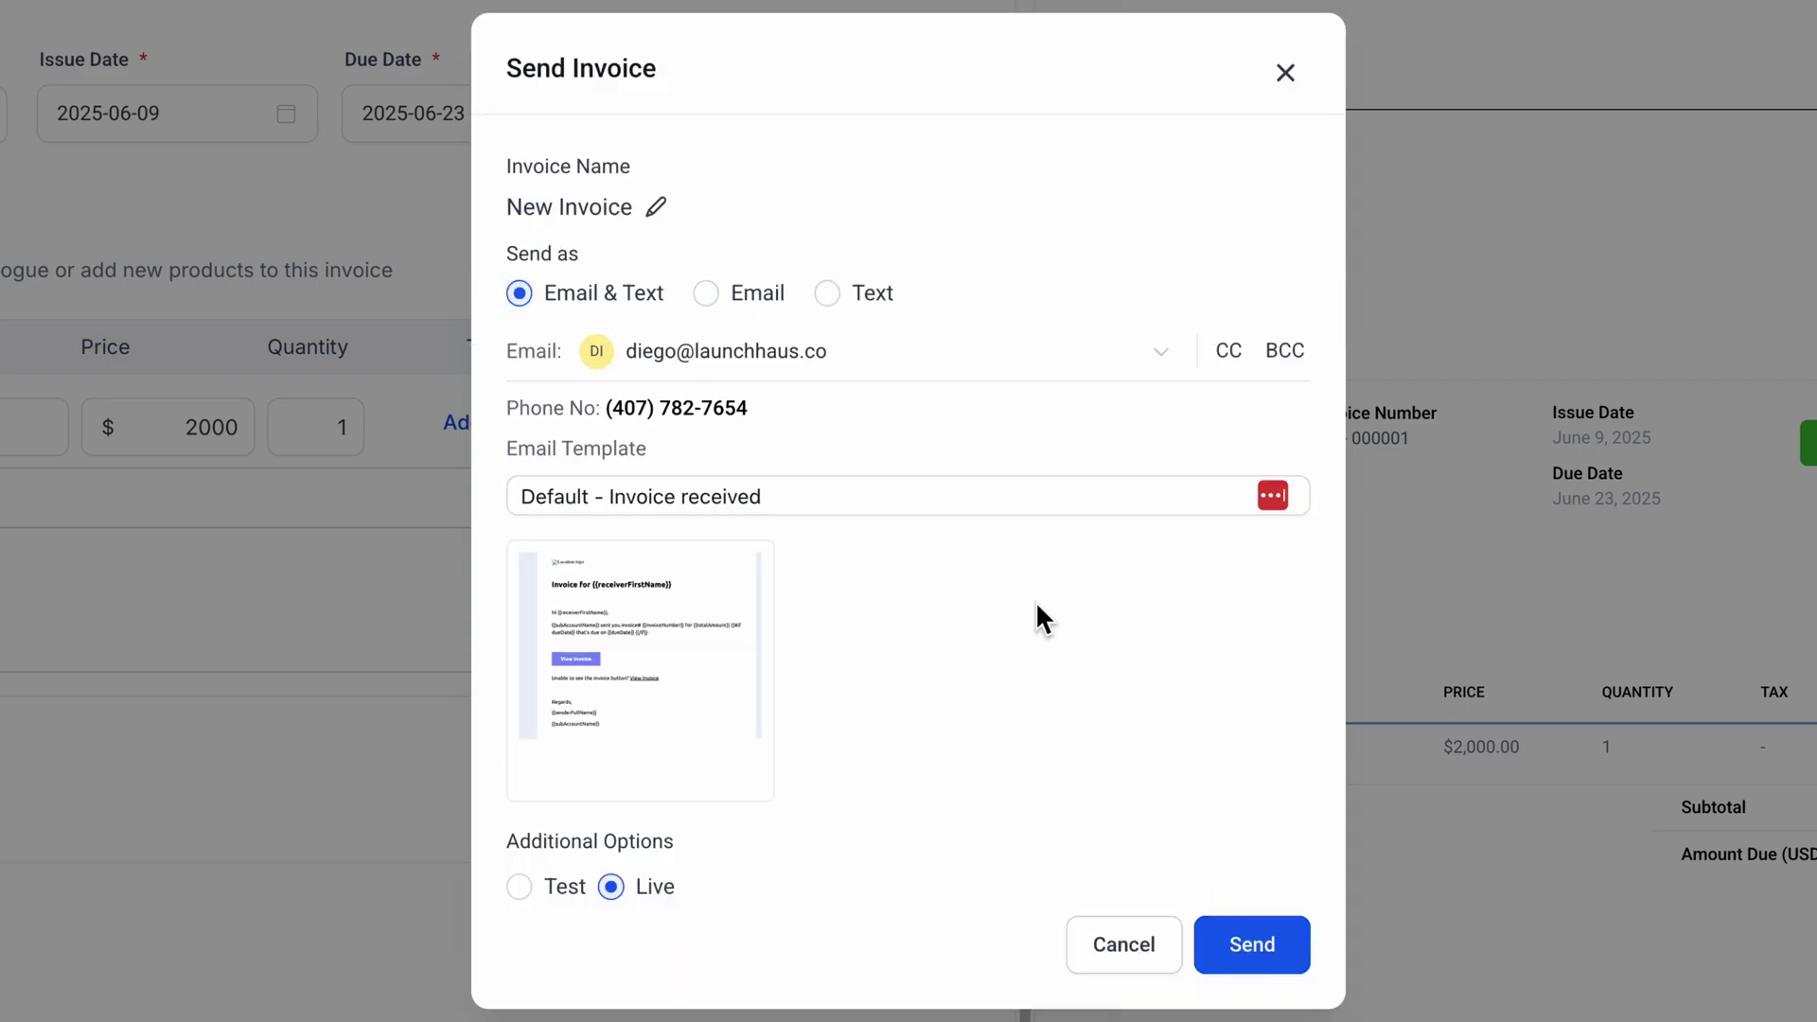
pyautogui.click(760, 293)
pyautogui.click(1248, 947)
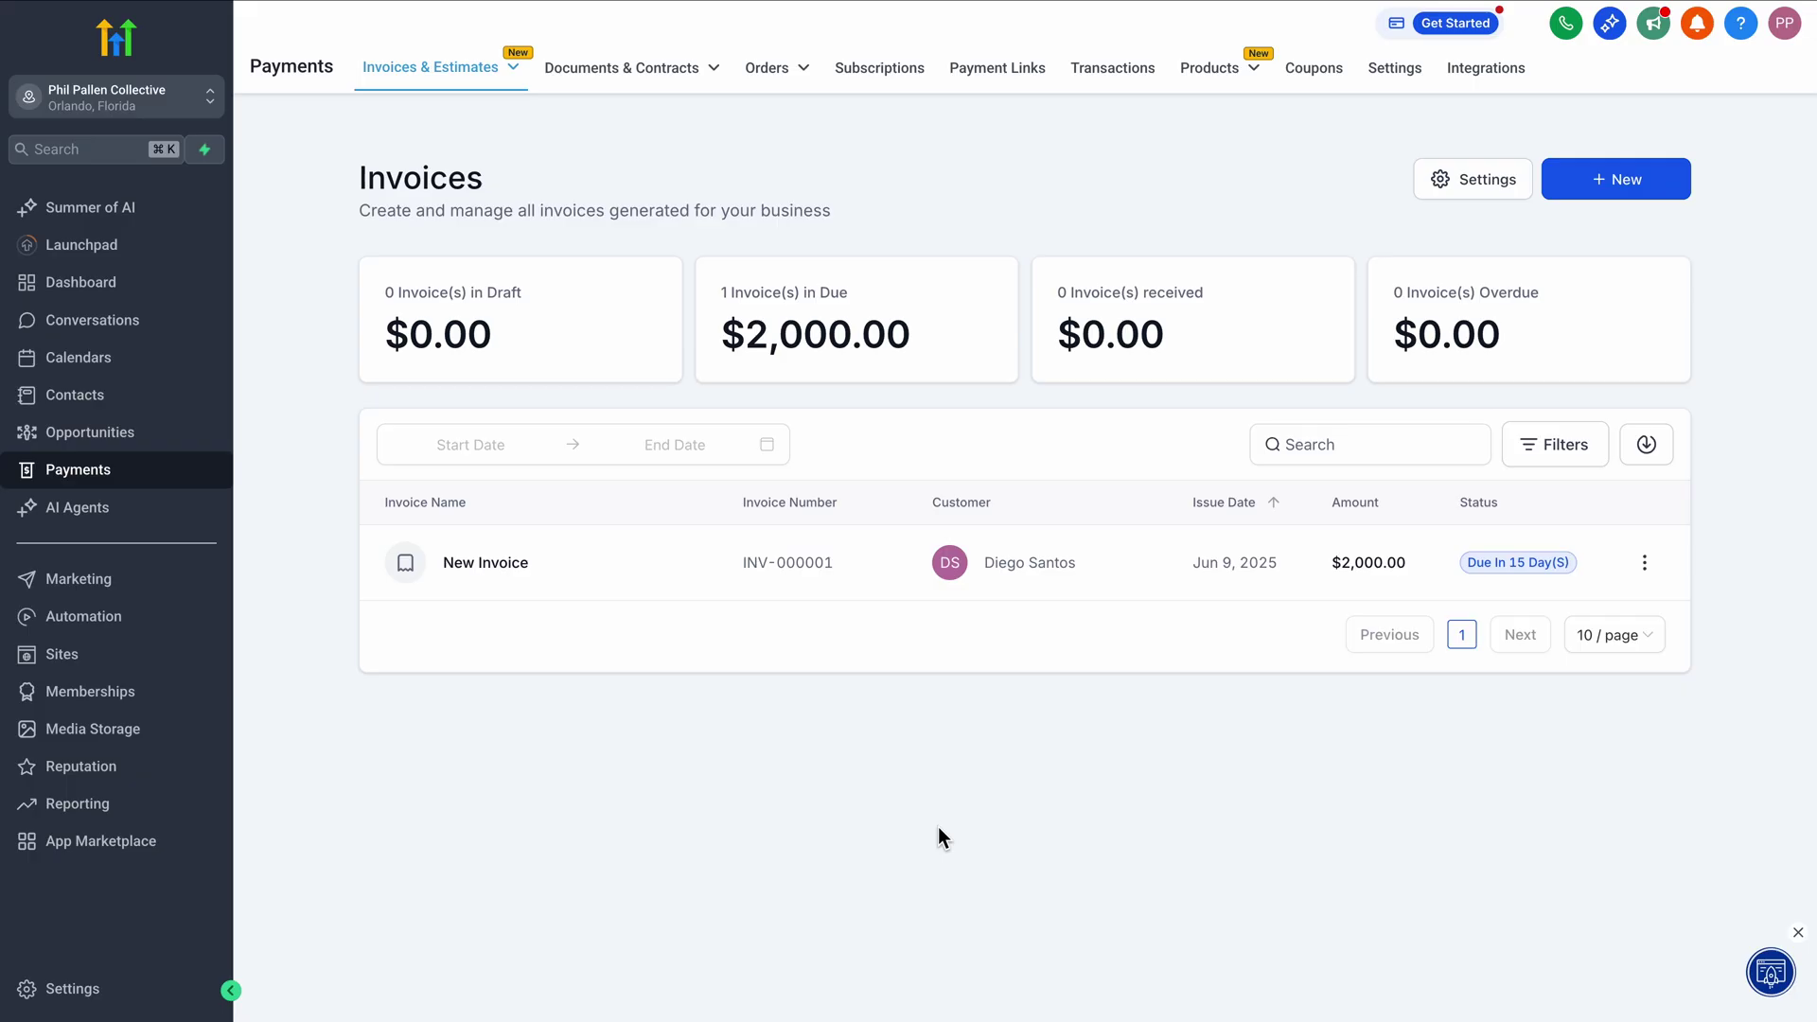